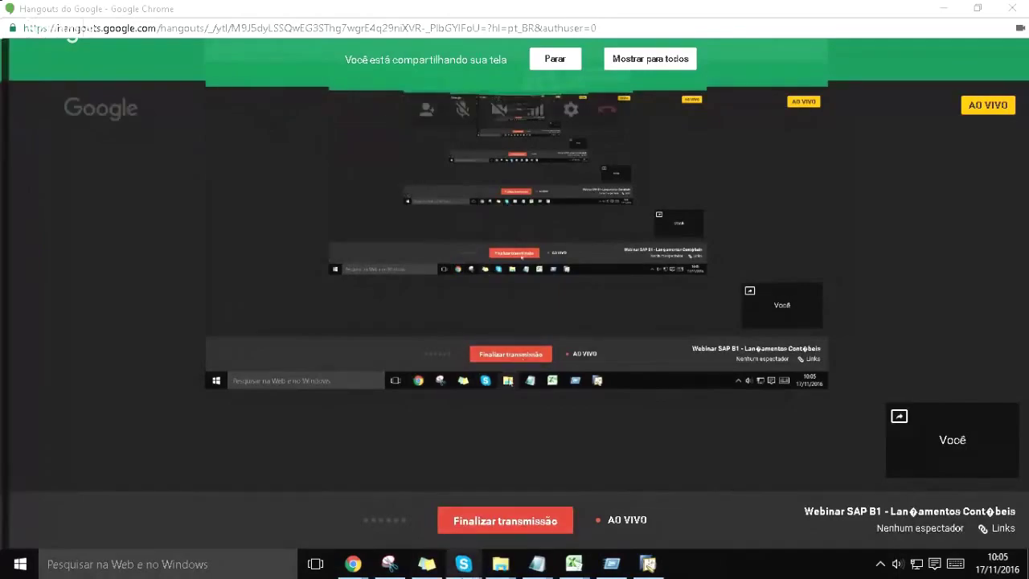
# Step: Switch from the Hangouts broadcast to the SAP Business One window
pyautogui.click(648, 564)
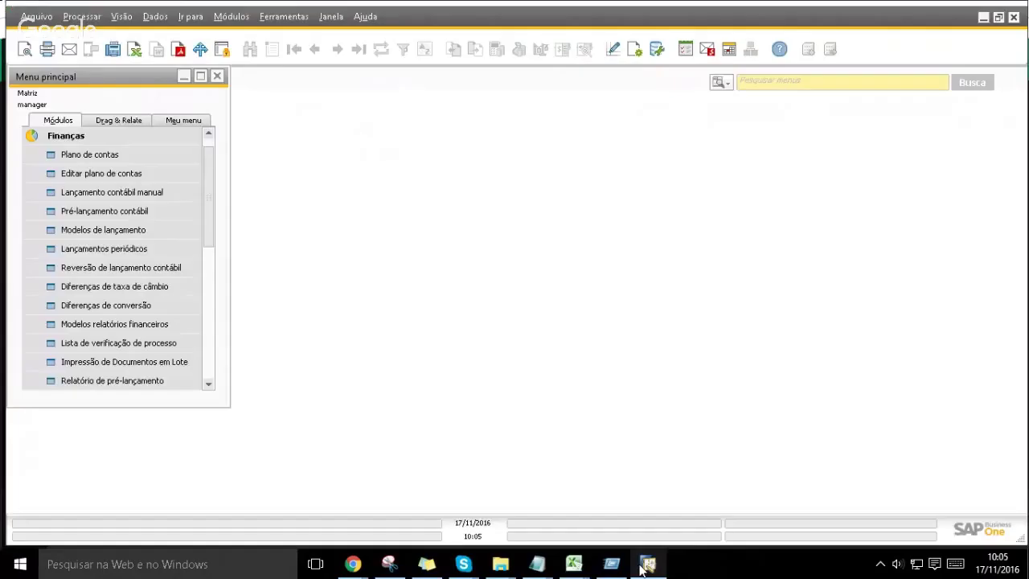
pyautogui.click(158, 139)
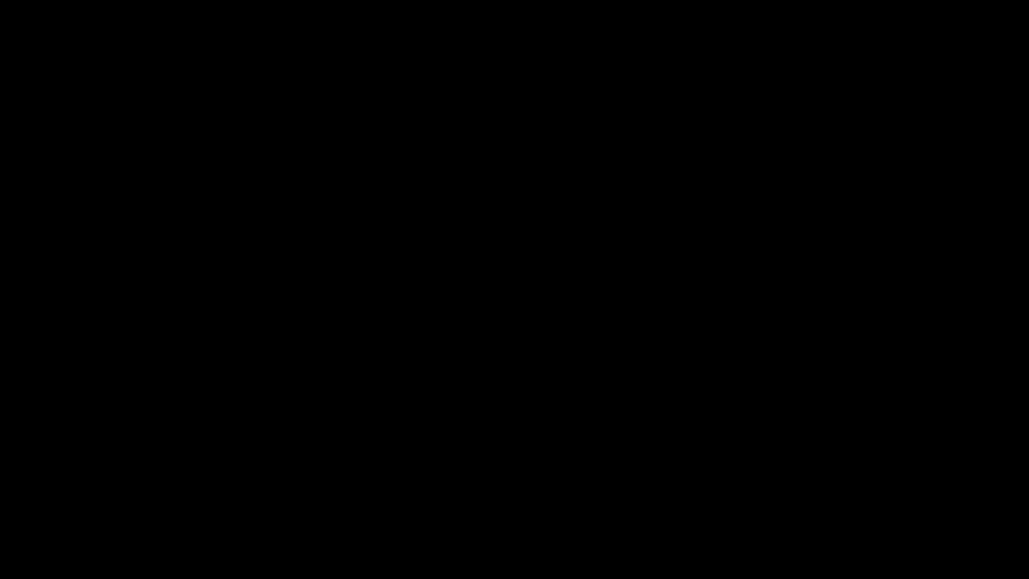
# Step: Open manual journal entry 12 from Finanças and move to the first row's account cell
pyautogui.click(152, 196)
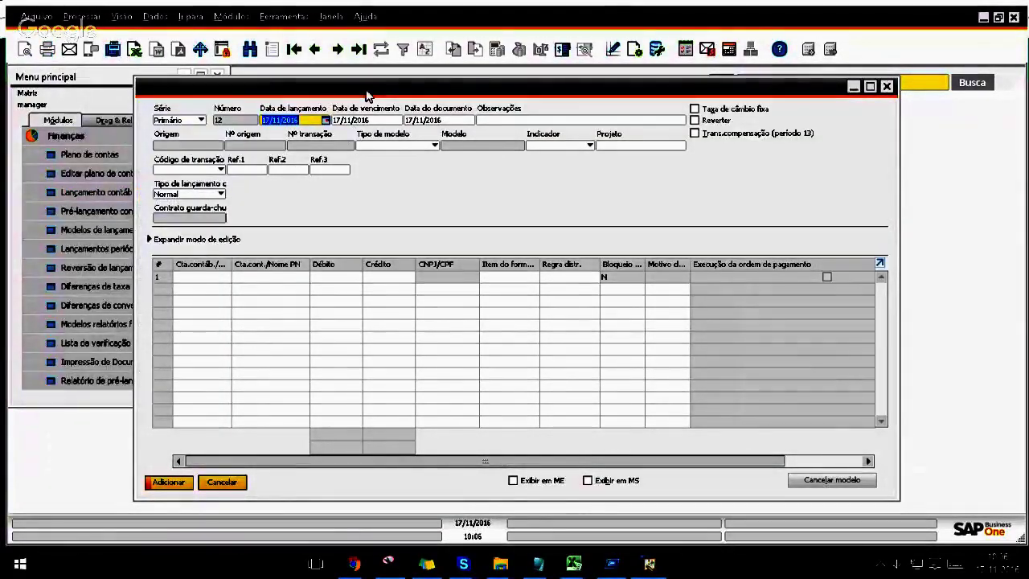
pyautogui.moveTo(365, 90); pyautogui.dragTo(387, 89)
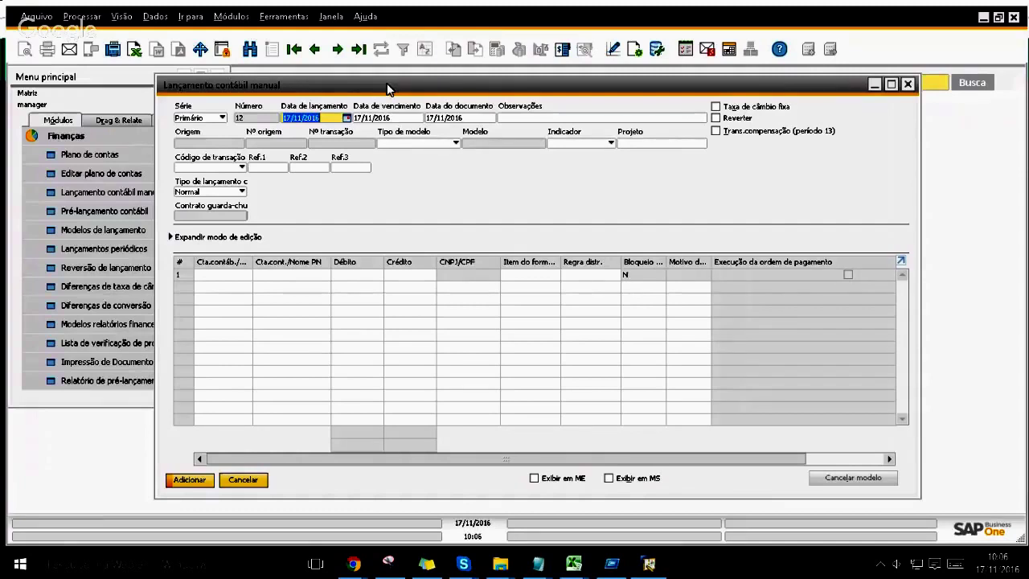
pyautogui.click(239, 275)
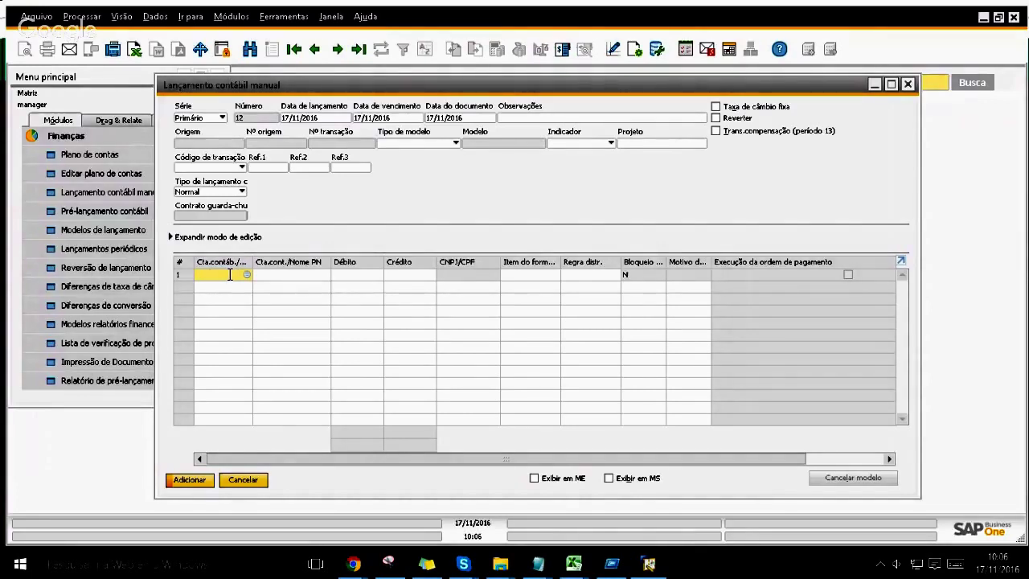
# Step: Set the first line to business partner Cliente with a debit of R$ 100,00
pyautogui.hotkey('ctrl', 'Tab')
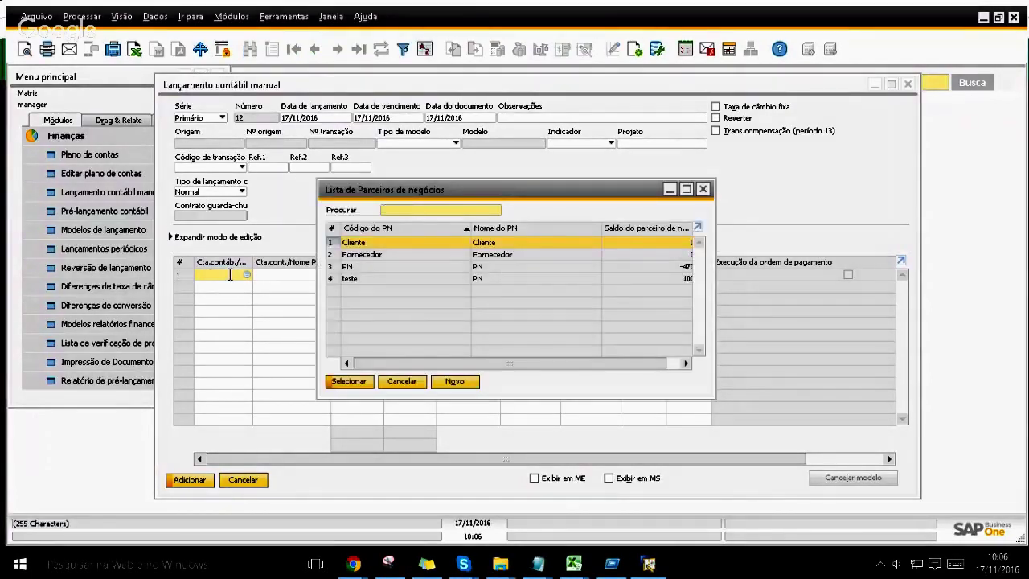
pyautogui.press('Escape')
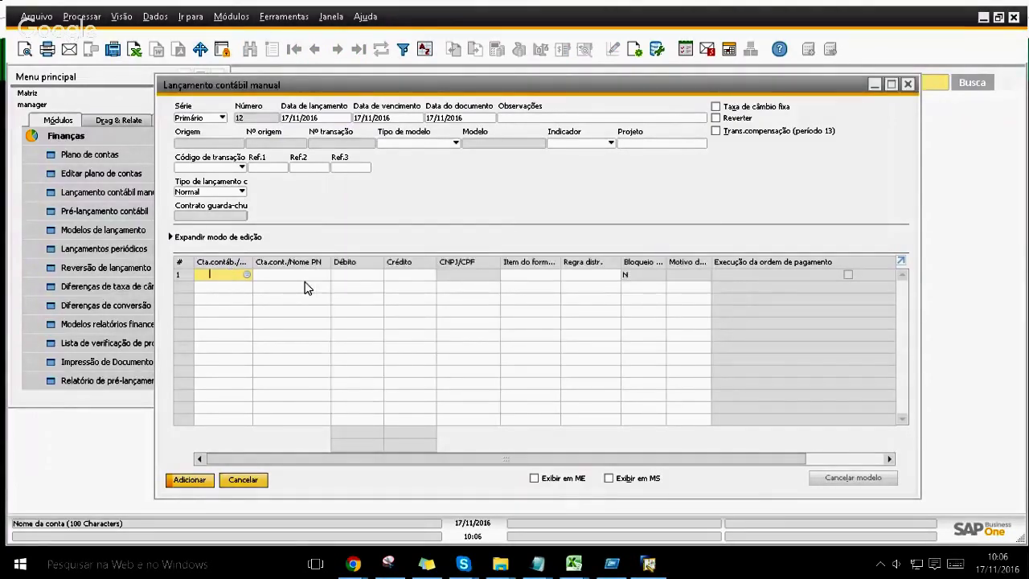
pyautogui.hotkey('ctrl', 'Tab')
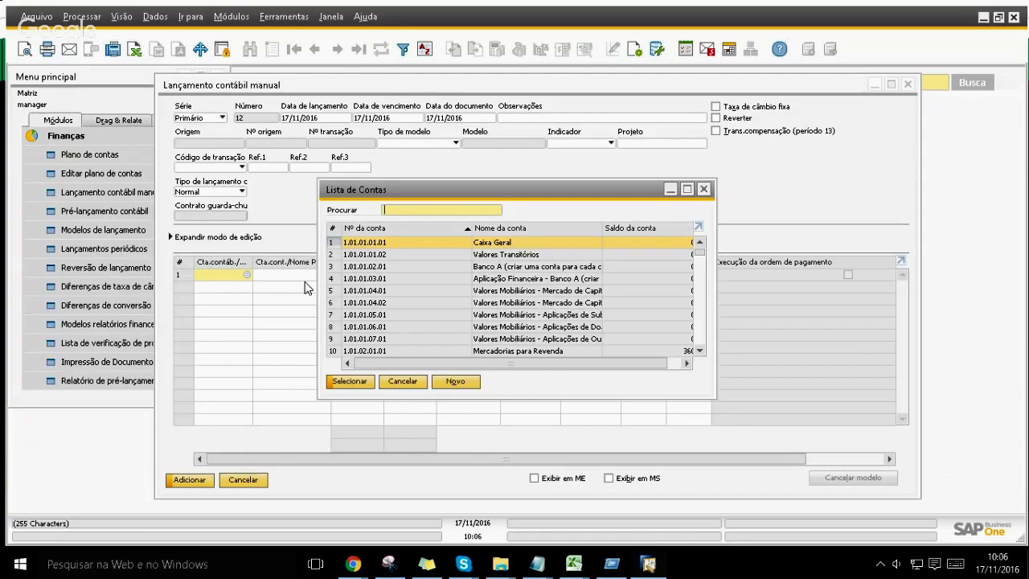
pyautogui.press('Tab')
pyautogui.press('Escape')
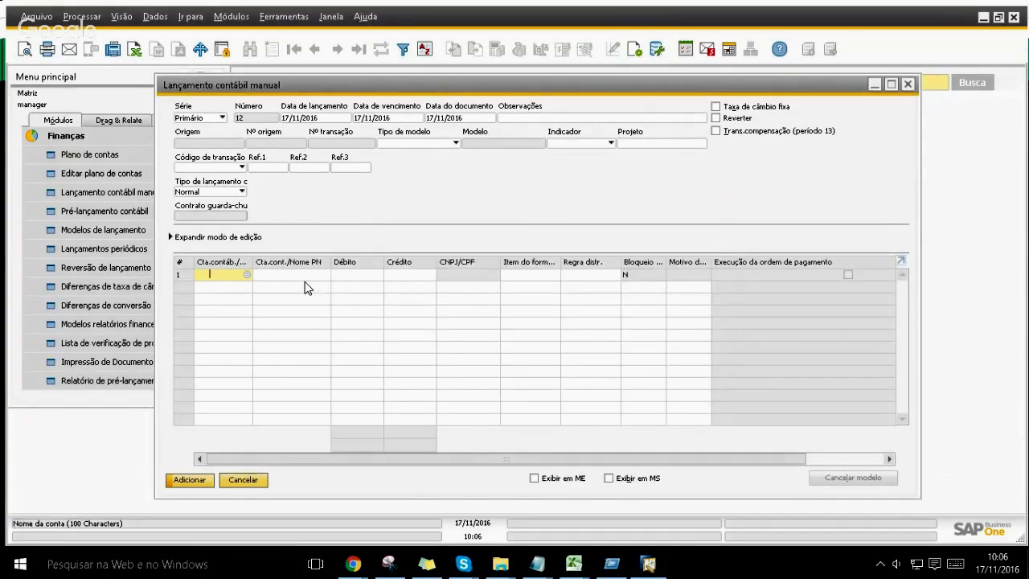
pyautogui.hotkey('ctrl', 'Tab')
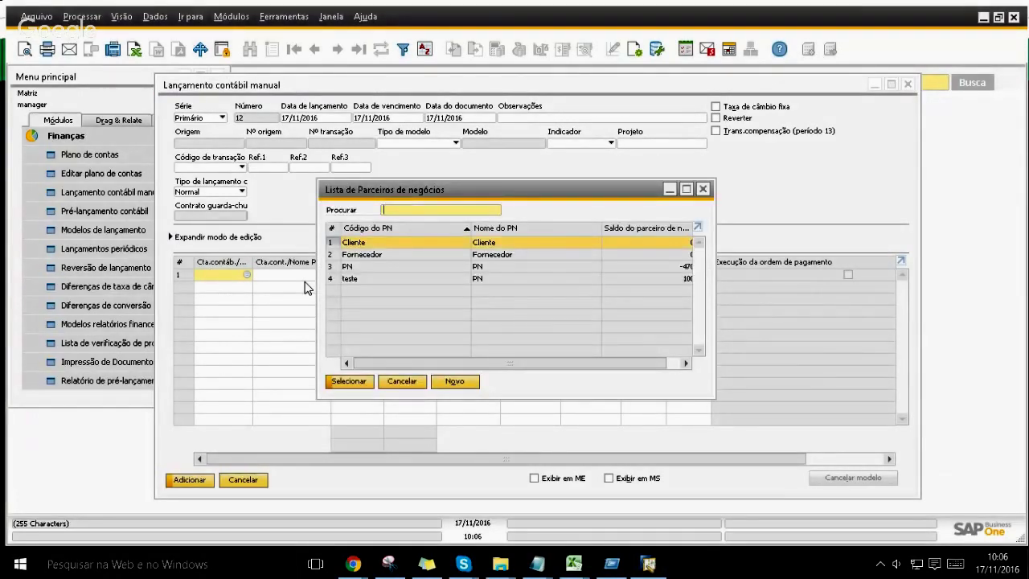
pyautogui.press('Return')
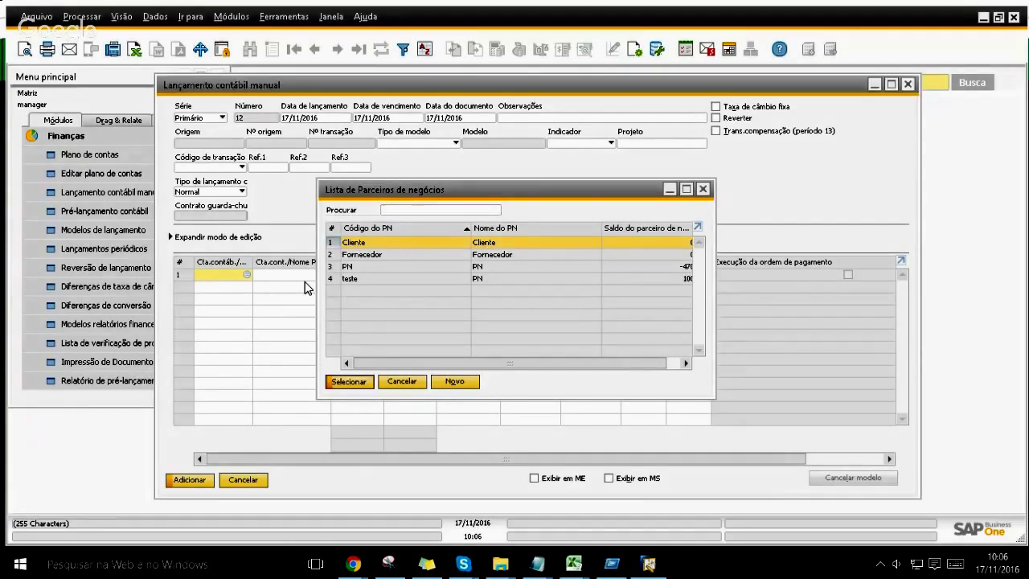
pyautogui.press('Tab')
pyautogui.press('Tab')
pyautogui.write('100')
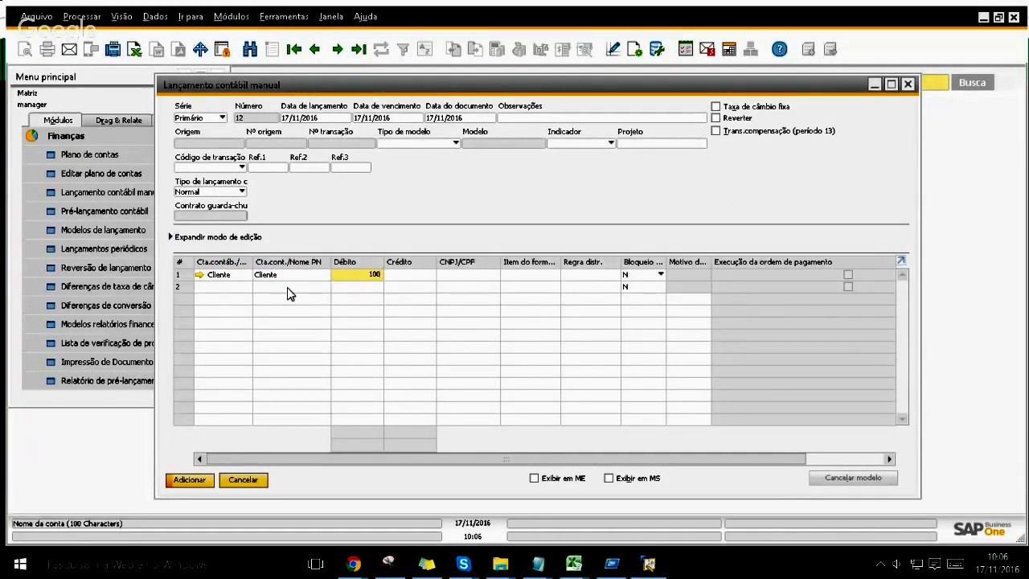
pyautogui.press('Tab')
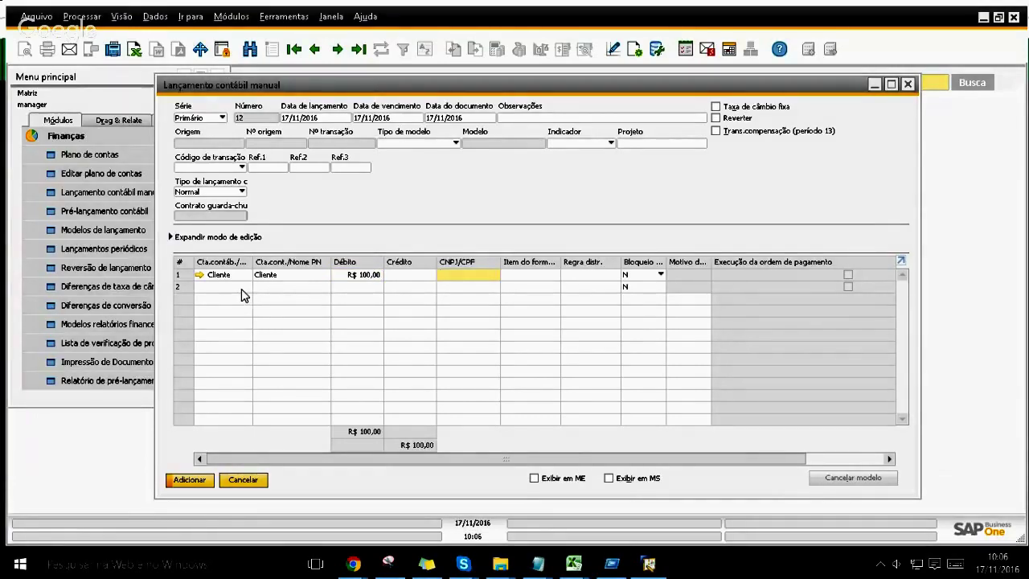
# Step: Set the second line's account to 3.01.02.01.99 Outras Receitas Operacionais, balancing the credit
pyautogui.click(241, 288)
pyautogui.write('3')
pyautogui.press('Tab')
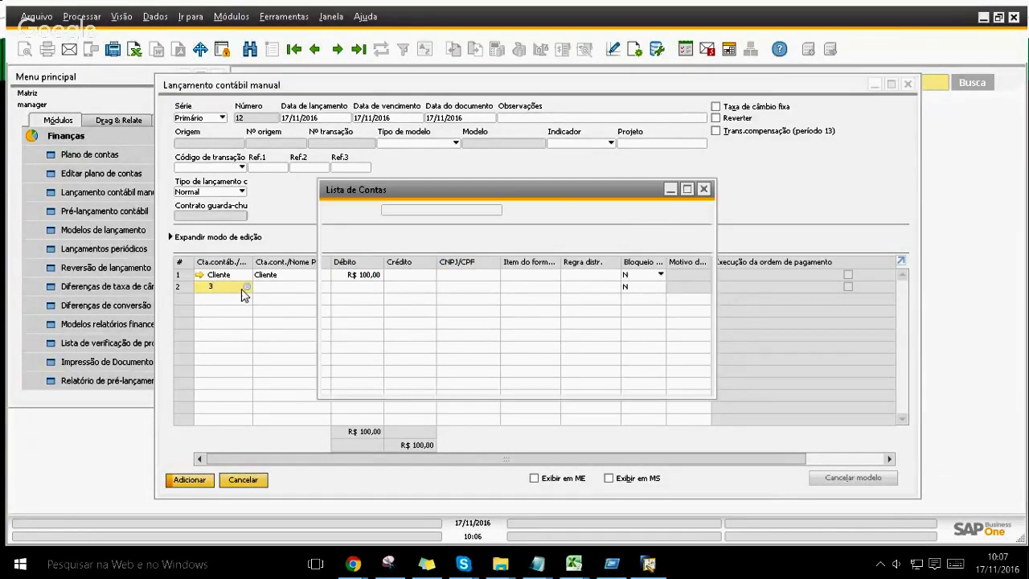
pyautogui.press('Down')
pyautogui.press('Down')
pyautogui.press('Down')
pyautogui.press('Down')
pyautogui.press('Down')
pyautogui.press('Down')
pyautogui.press('Down')
pyautogui.press('Down')
pyautogui.press('Down')
pyautogui.press('Down')
pyautogui.press('Down')
pyautogui.press('Down')
pyautogui.press('Down')
pyautogui.press('Down')
pyautogui.press('Down')
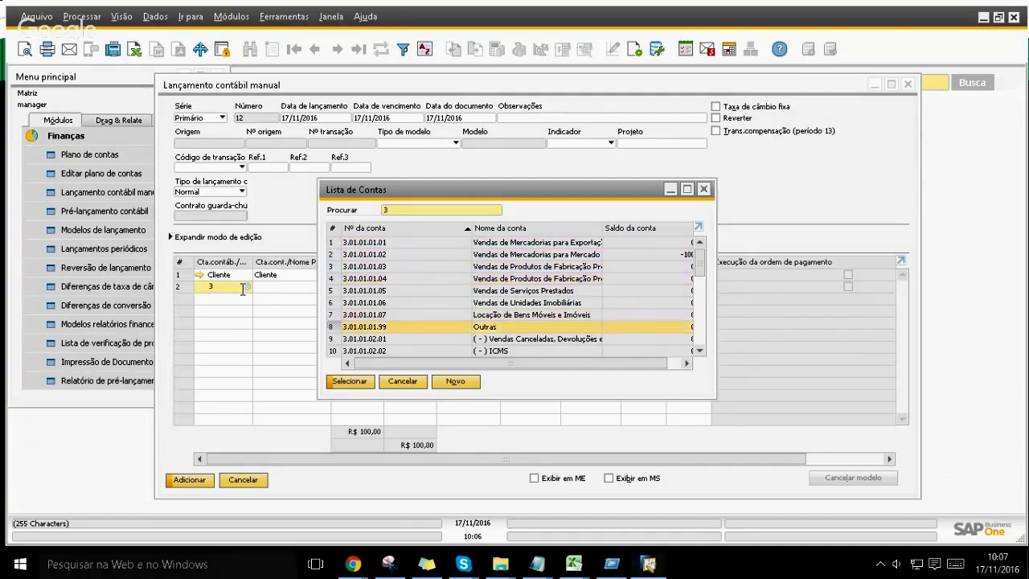
pyautogui.press('Down')
pyautogui.press('Down')
pyautogui.press('Down')
pyautogui.press('Down')
pyautogui.press('Down')
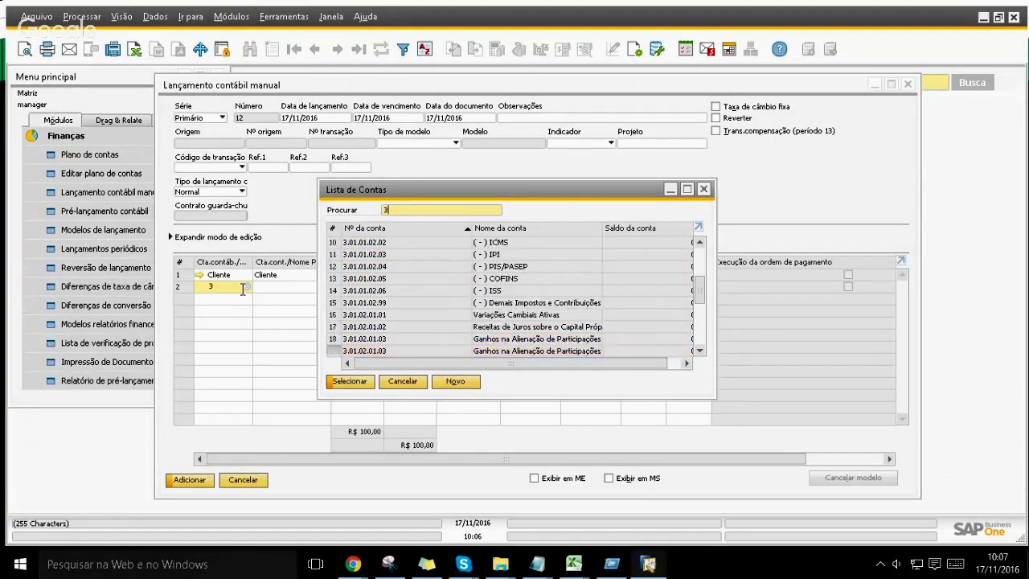
pyautogui.press('Up')
pyautogui.press('Up')
pyautogui.press('Up')
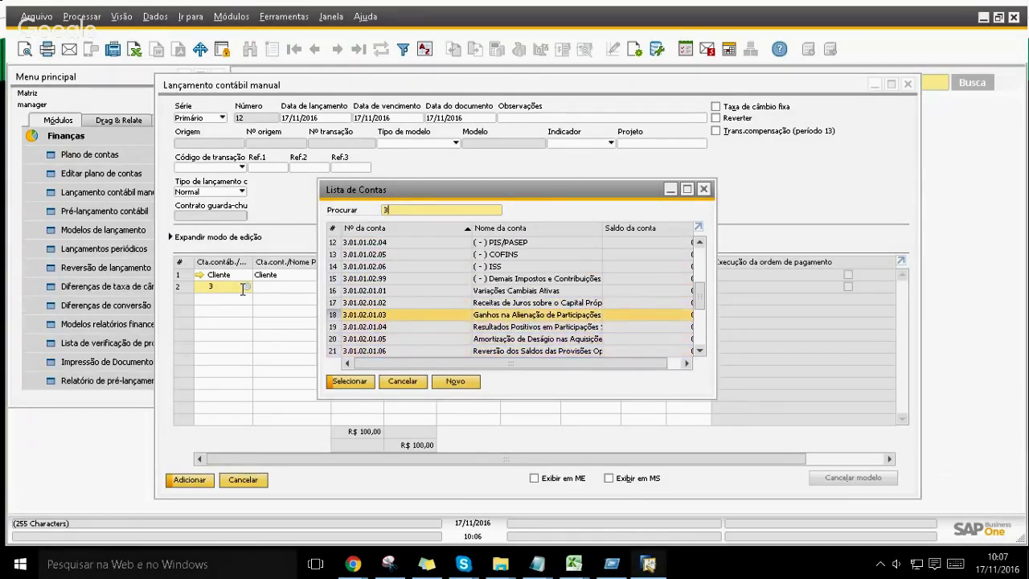
pyautogui.press('Down')
pyautogui.press('Down')
pyautogui.press('Down')
pyautogui.press('Down')
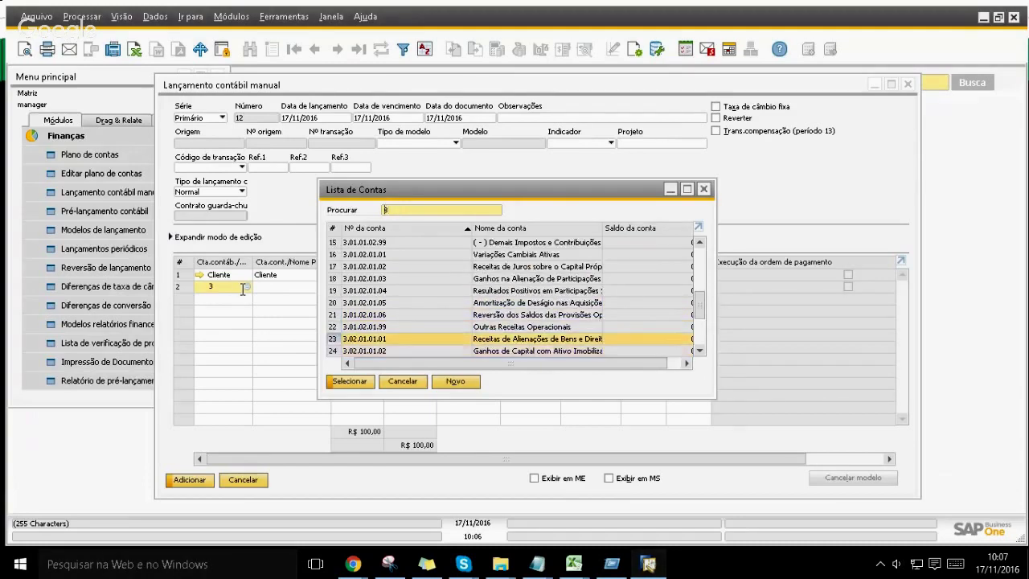
pyautogui.press('Return')
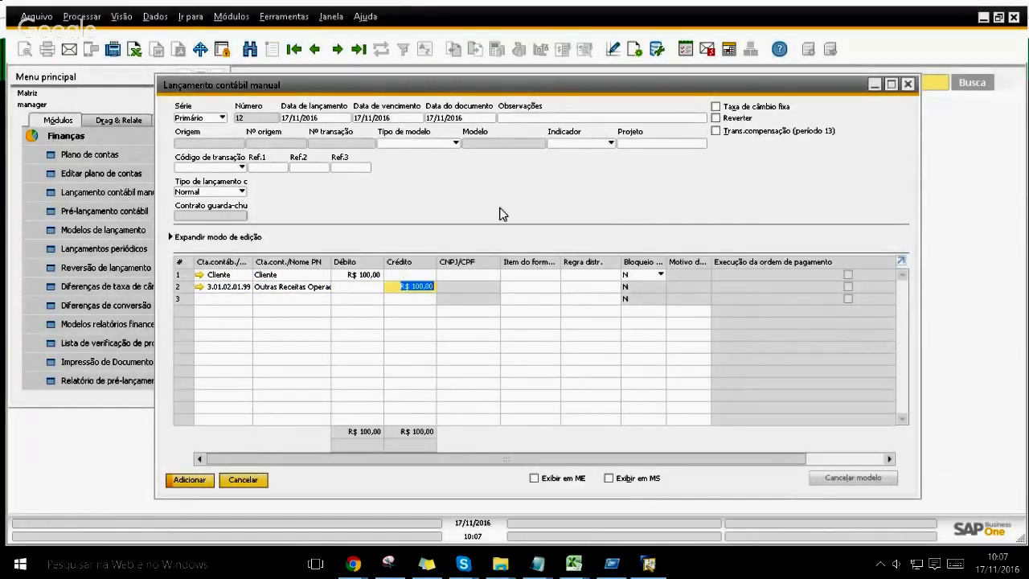
pyautogui.click(509, 117)
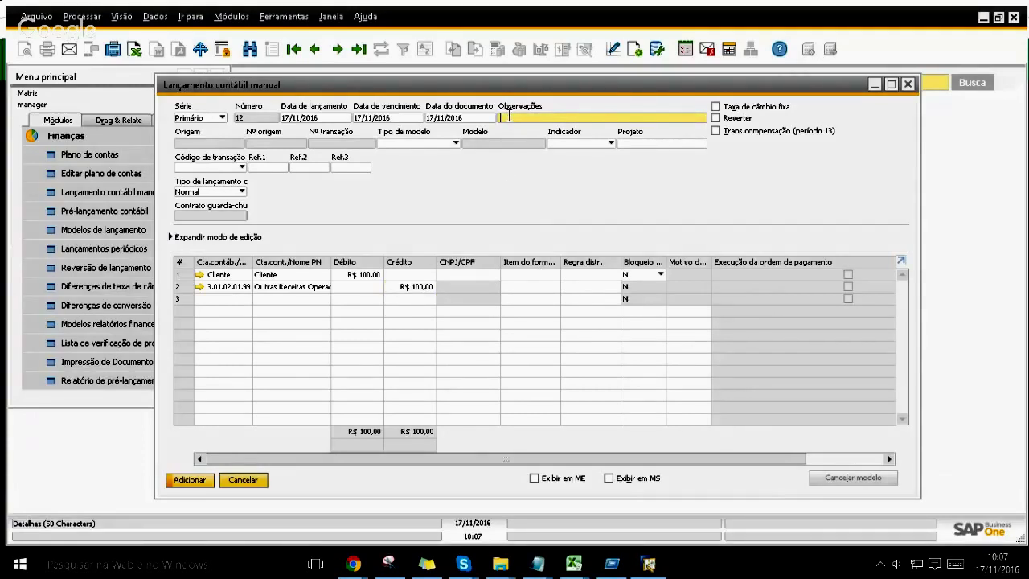
# Step: Enter the remark 'Lançamentos', post journal entry 12 and close the form
pyautogui.write('Lançamentos de ajustes')
pyautogui.hotkey('shift', 'ctrl', 'Left')
pyautogui.hotkey('shift', 'ctrl', 'Left')
pyautogui.press('BackSpace')
pyautogui.press('BackSpace')
pyautogui.press('Tab')
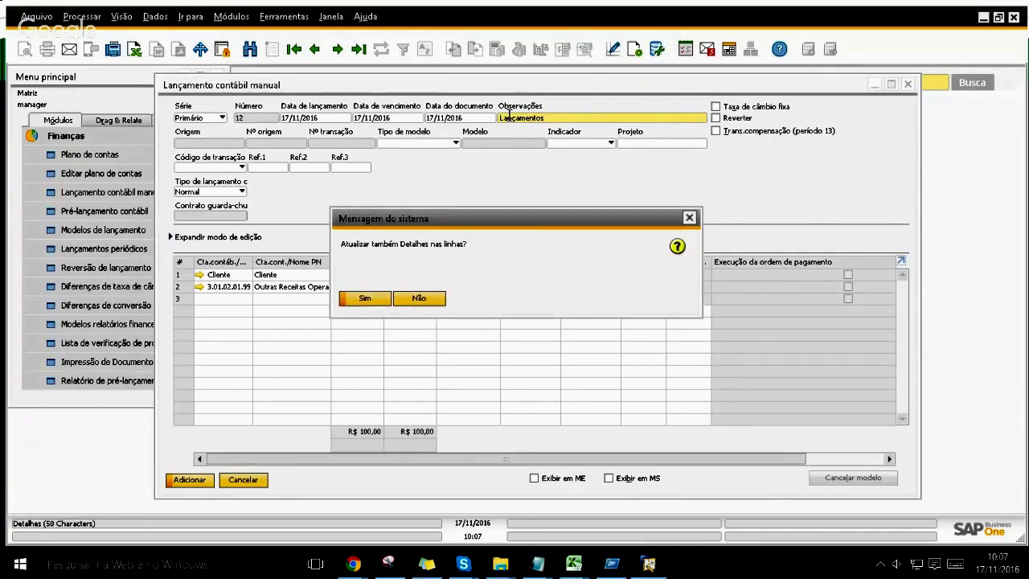
pyautogui.press('Return')
pyautogui.press('Return')
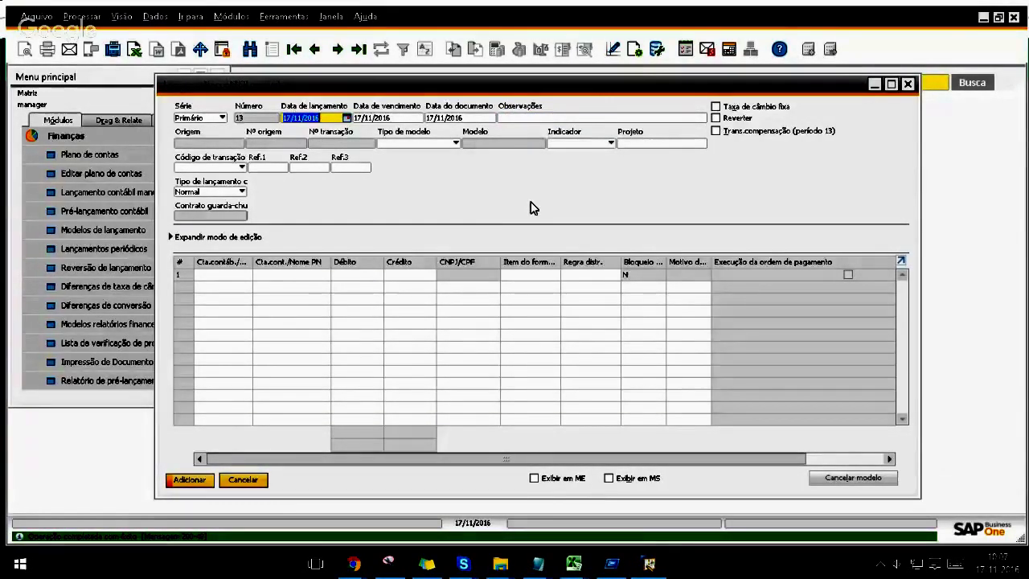
pyautogui.press('Escape')
pyautogui.click(769, 82)
# Step: Search 'con' and open the Contas a receber payment form under Banco
pyautogui.write('con')
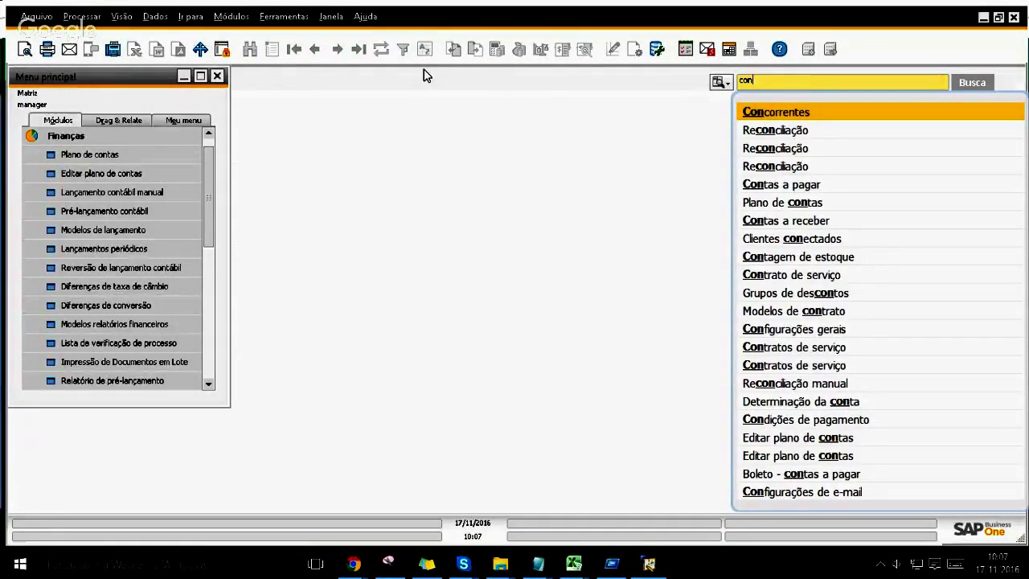
pyautogui.click(117, 136)
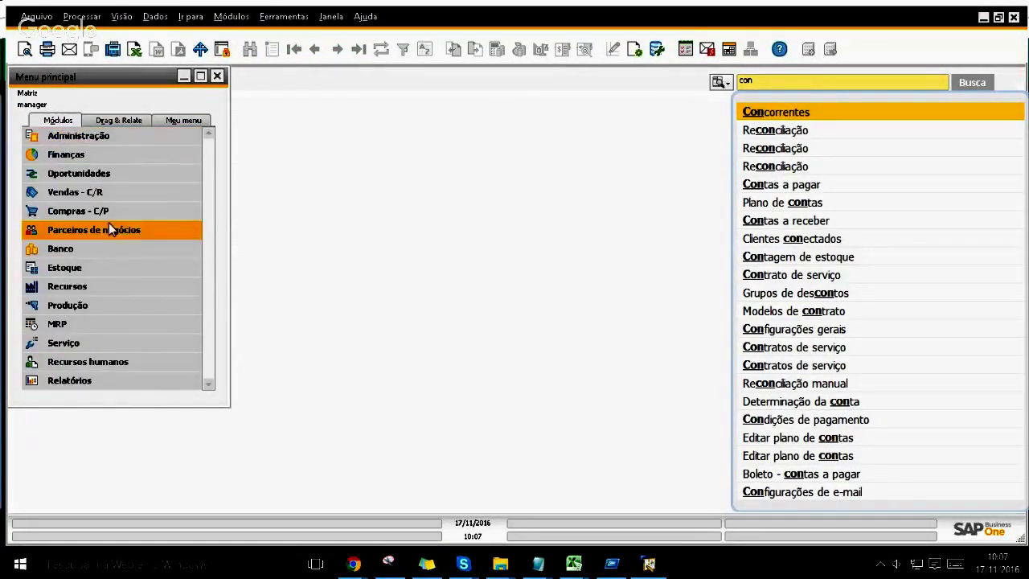
pyautogui.click(103, 246)
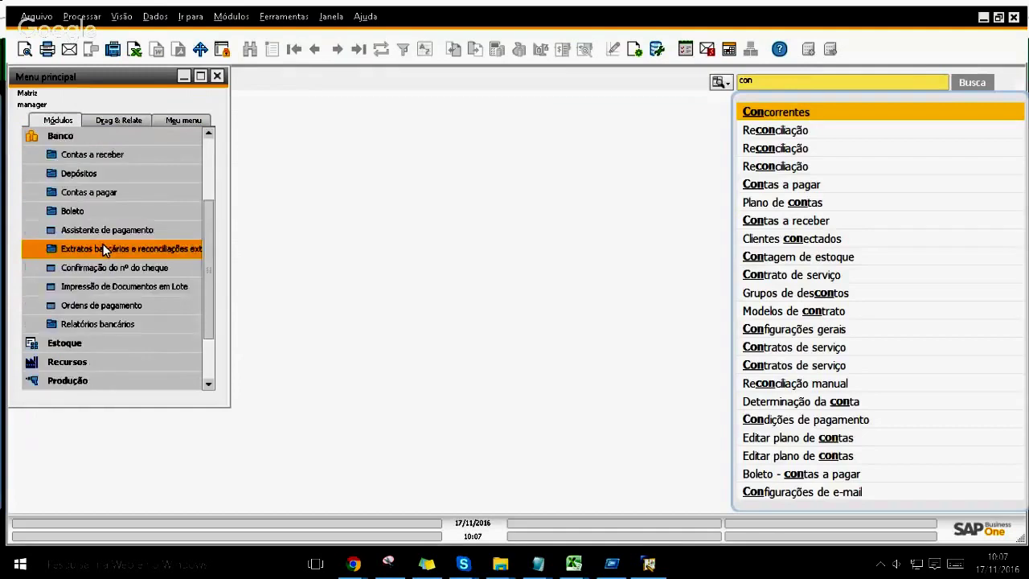
pyautogui.click(111, 155)
pyautogui.click(106, 174)
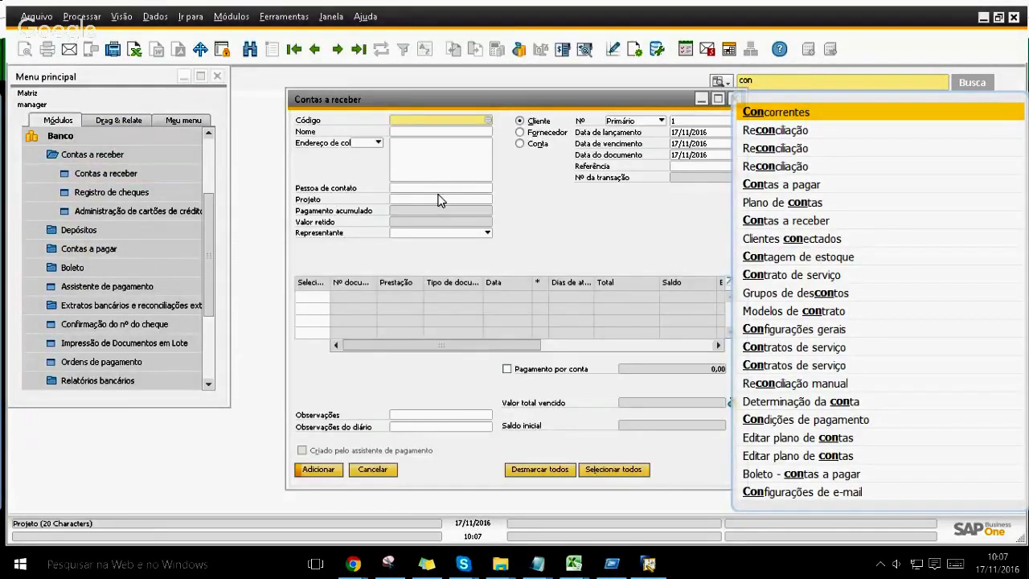
# Step: Pick Cliente and document 12, then close the payment form without saving and return to Finanças
pyautogui.press('Tab')
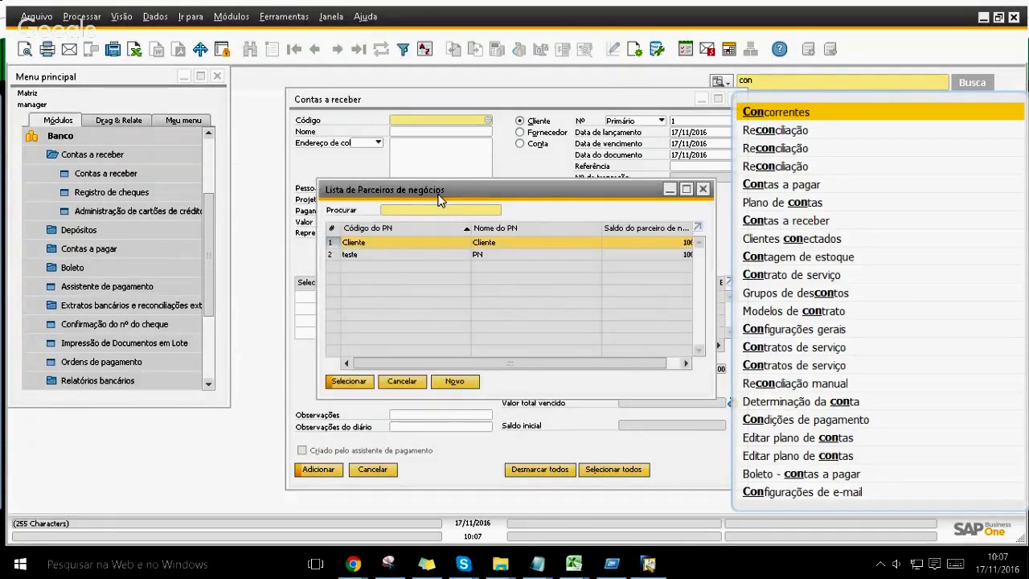
pyautogui.press('Return')
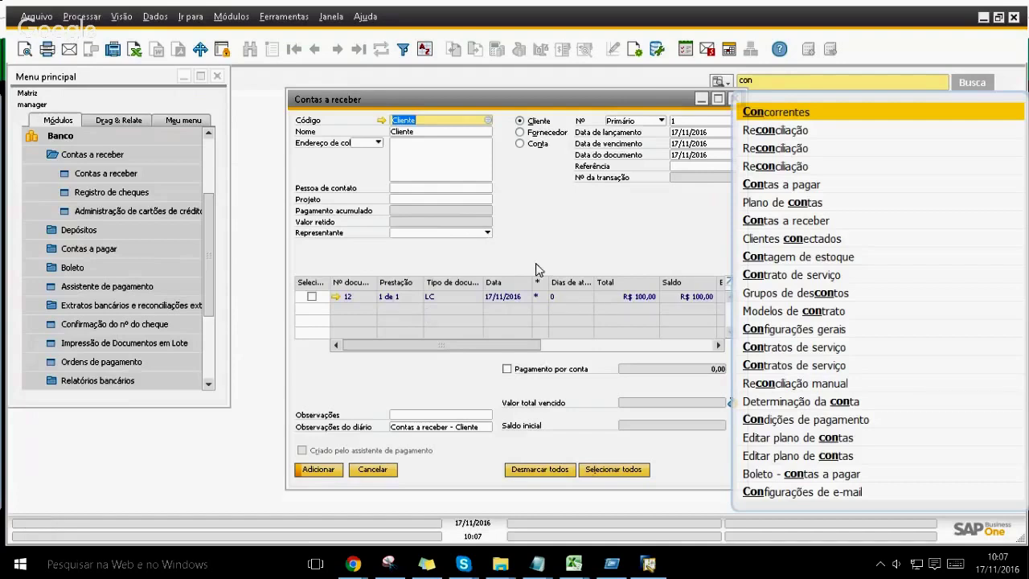
pyautogui.click(312, 304)
pyautogui.click(312, 298)
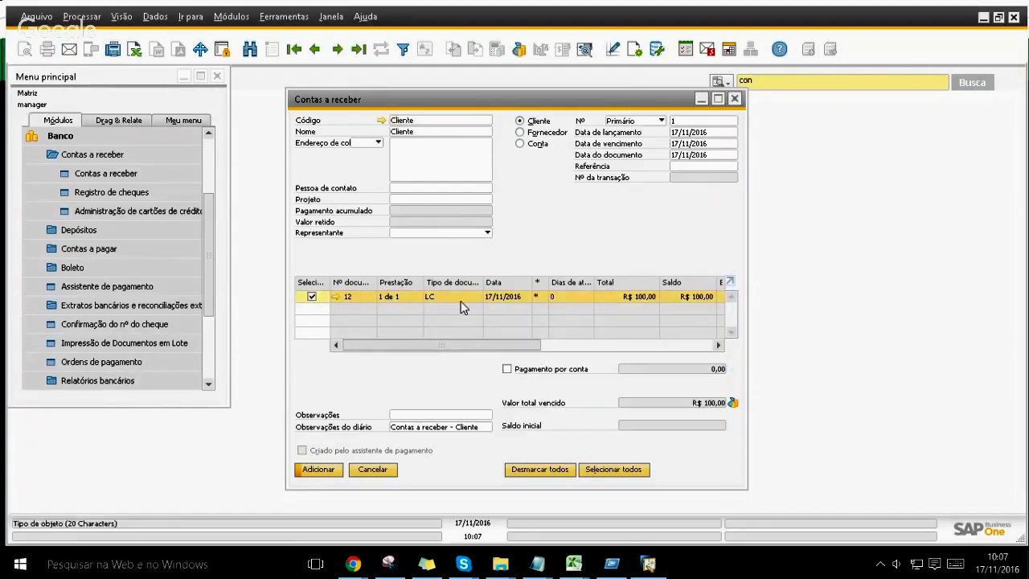
pyautogui.press('Escape')
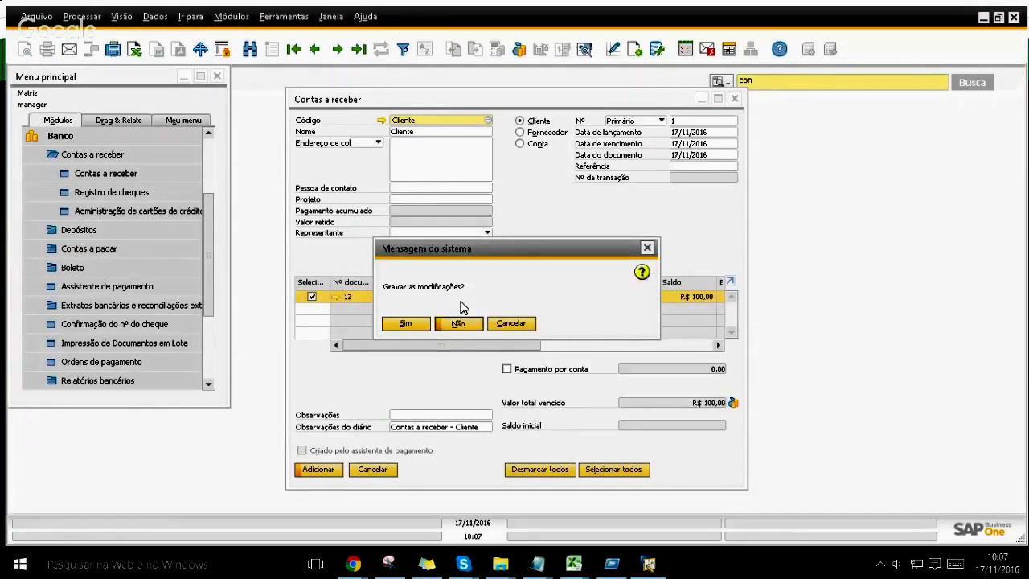
pyautogui.press('Return')
pyautogui.click(117, 157)
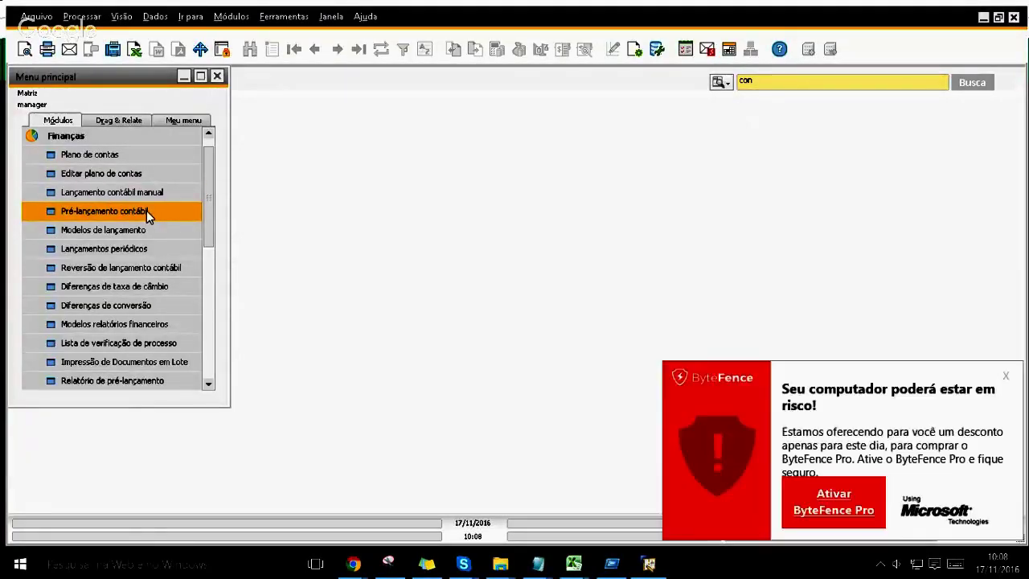
# Step: Dismiss the ad popup and start a new journal entry from Pré-lançamento contábil for a new voucher
pyautogui.click(1005, 377)
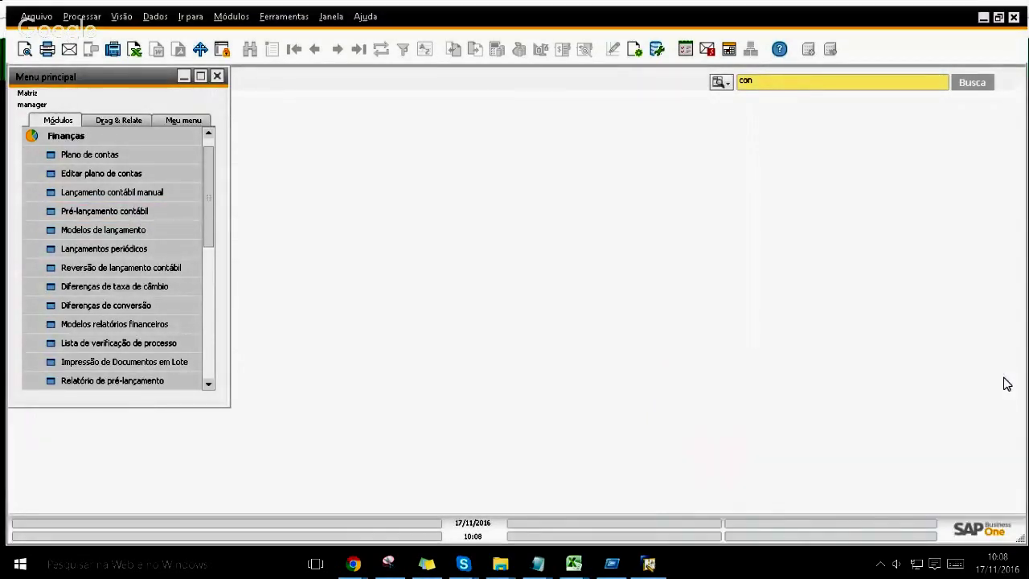
pyautogui.click(158, 213)
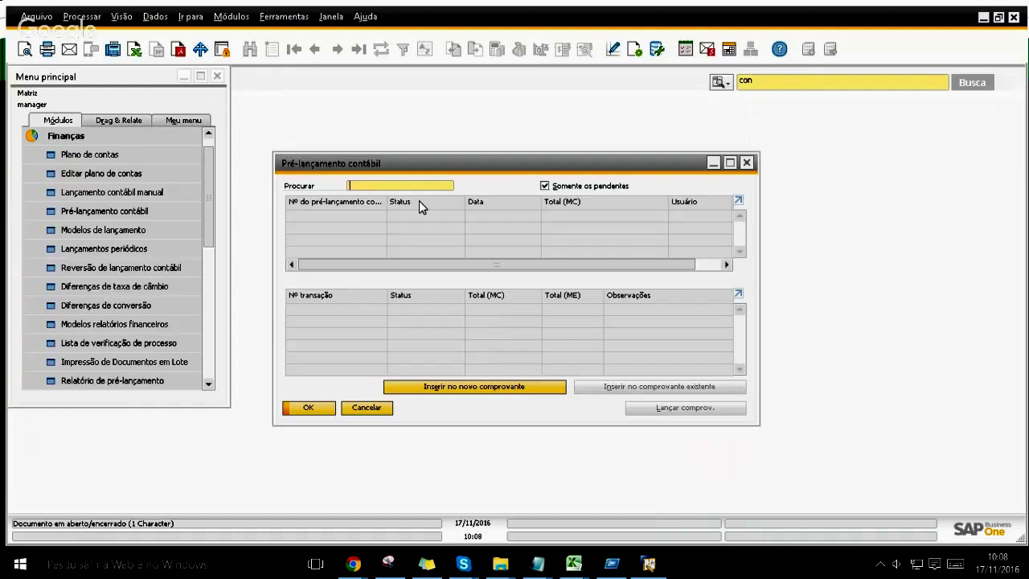
pyautogui.click(448, 387)
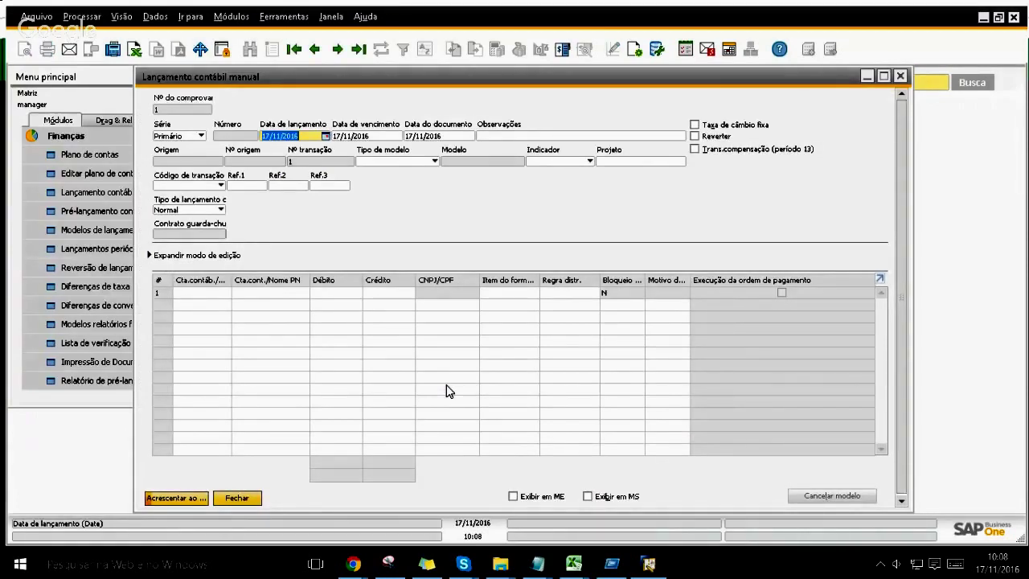
pyautogui.click(189, 293)
# Step: Set the first line to partner Fornecedor with a credit of 100
pyautogui.hotkey('ctrl', 'Tab')
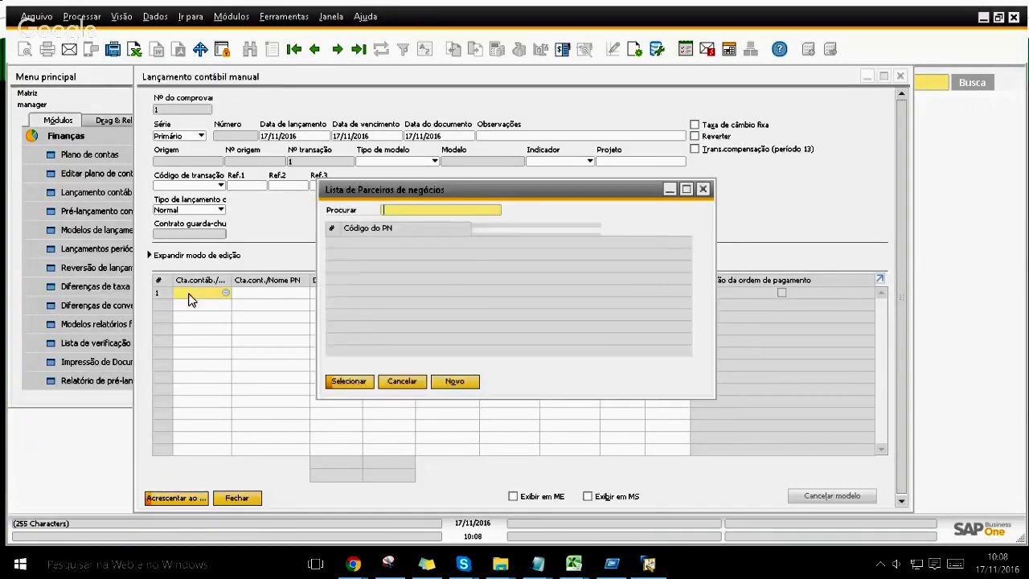
pyautogui.press('Down')
pyautogui.press('Down')
pyautogui.press('Up')
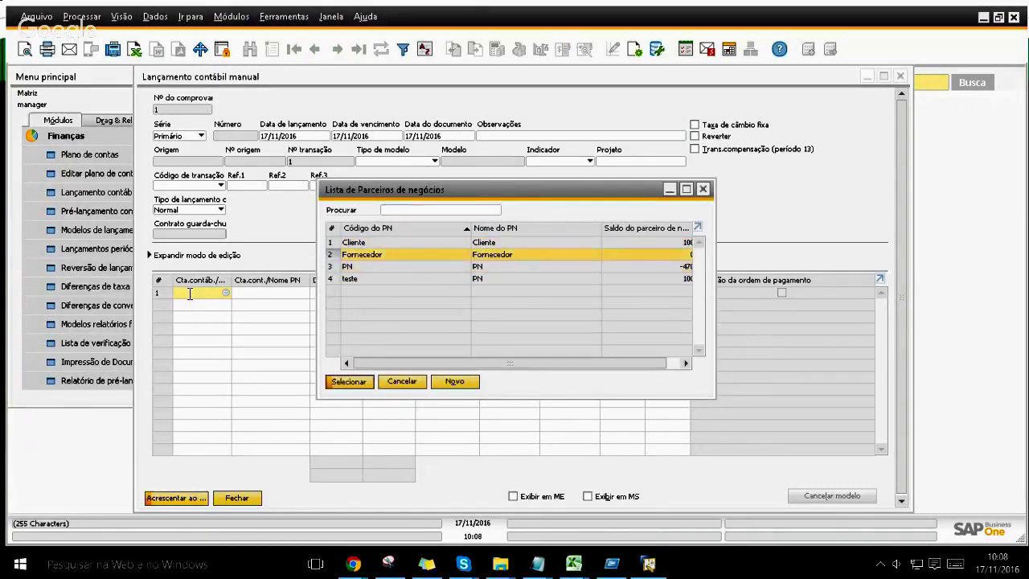
pyautogui.press('Return')
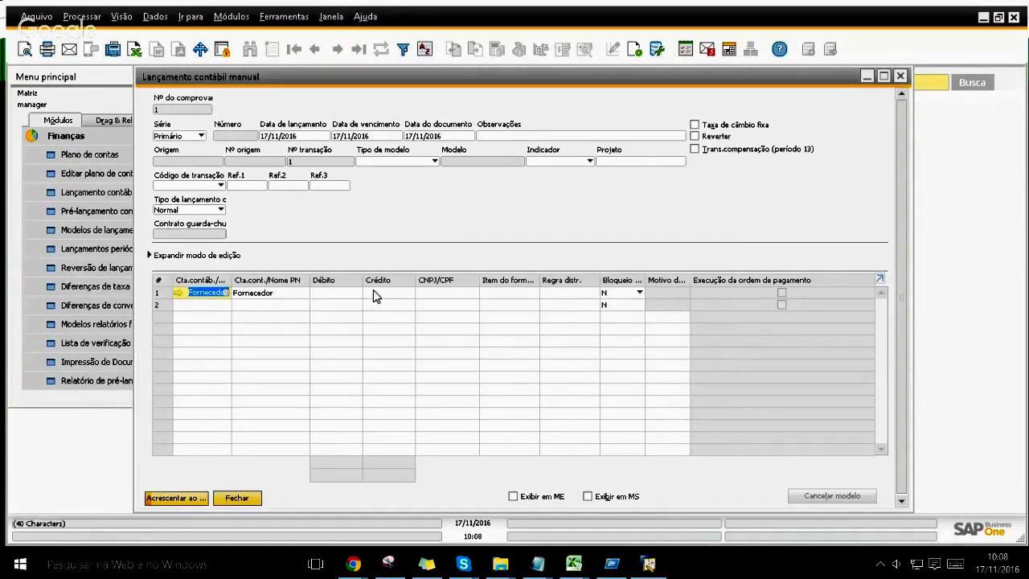
pyautogui.click(373, 291)
pyautogui.write('100')
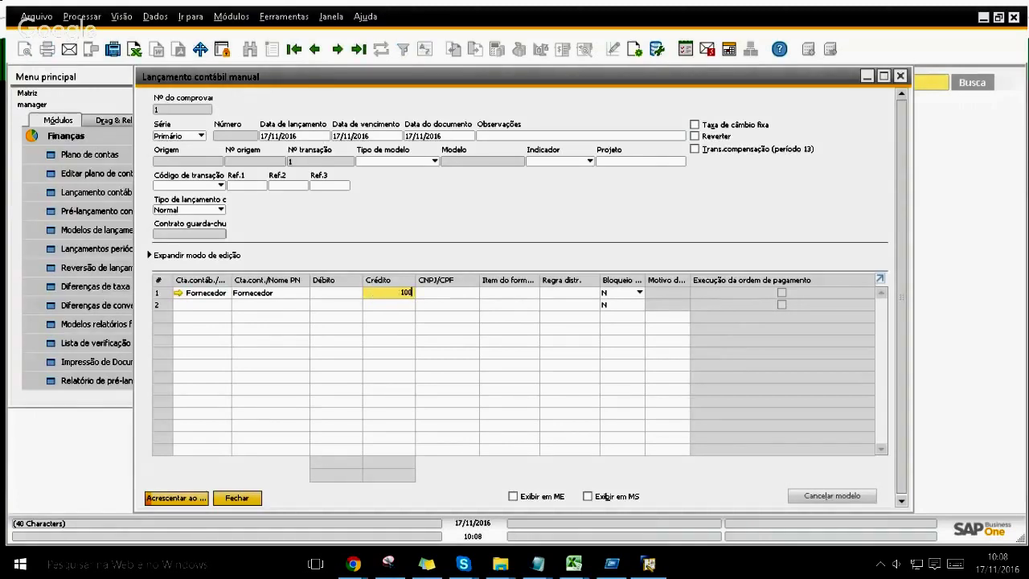
pyautogui.press('Tab')
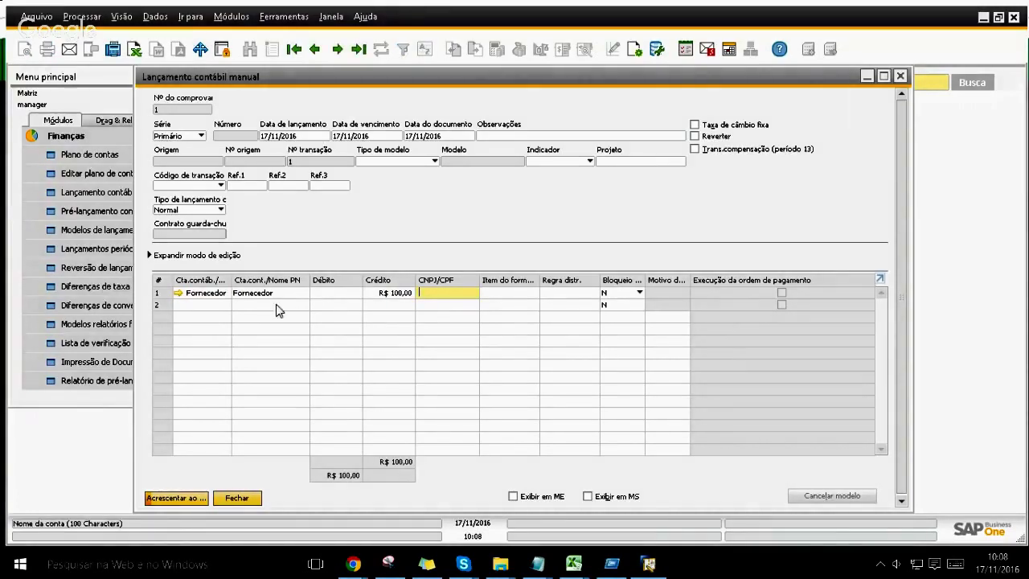
# Step: Debit R$ 100,00 to account 4.01.01.04.06 Despesa com Segurança on the second line
pyautogui.click(206, 306)
pyautogui.write('4')
pyautogui.press('Tab')
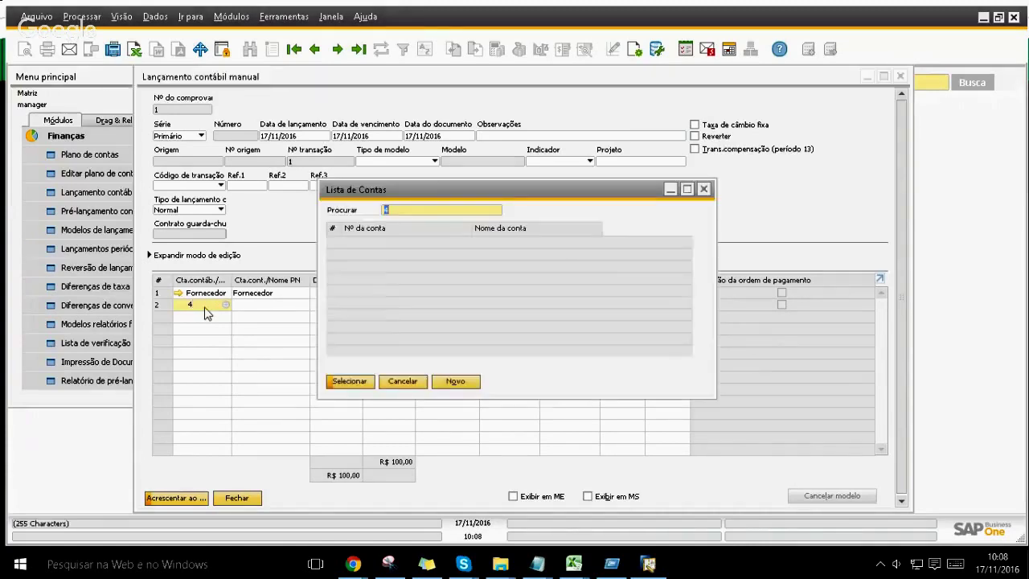
pyautogui.press('Down')
pyautogui.press('Down')
pyautogui.press('Down')
pyautogui.press('Down')
pyautogui.press('Down')
pyautogui.press('Down')
pyautogui.press('Down')
pyautogui.press('Down')
pyautogui.press('Down')
pyautogui.press('Down')
pyautogui.press('Down')
pyautogui.press('Down')
pyautogui.press('Down')
pyautogui.press('Down')
pyautogui.press('Down')
pyautogui.press('Down')
pyautogui.press('Down')
pyautogui.press('Down')
pyautogui.press('Down')
pyautogui.press('Down')
pyautogui.press('Down')
pyautogui.press('Down')
pyautogui.press('Down')
pyautogui.press('Down')
pyautogui.press('Down')
pyautogui.press('Down')
pyautogui.press('Down')
pyautogui.press('Down')
pyautogui.press('Down')
pyautogui.press('Down')
pyautogui.press('Down')
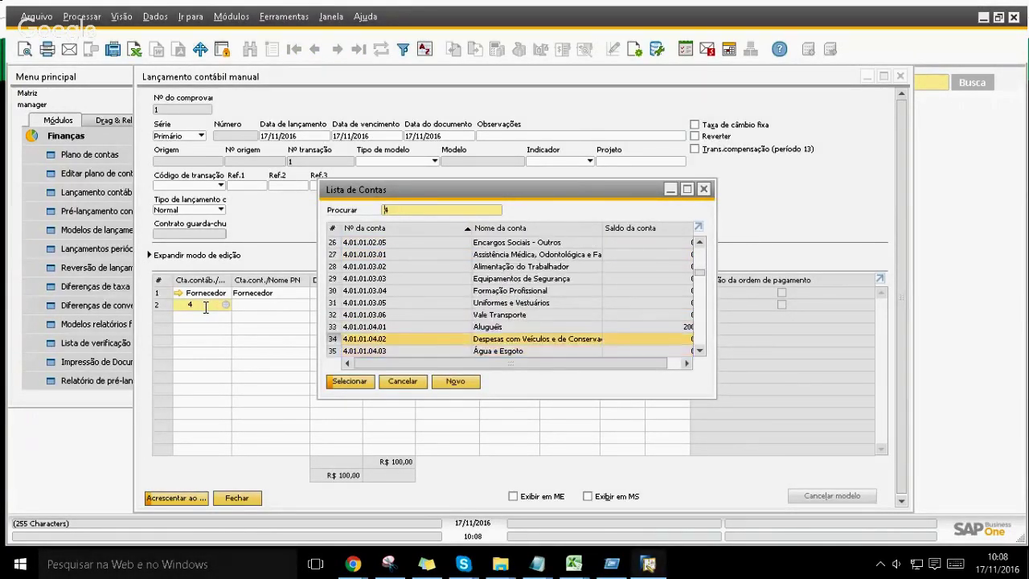
pyautogui.press('Down')
pyautogui.press('Down')
pyautogui.press('Down')
pyautogui.press('Down')
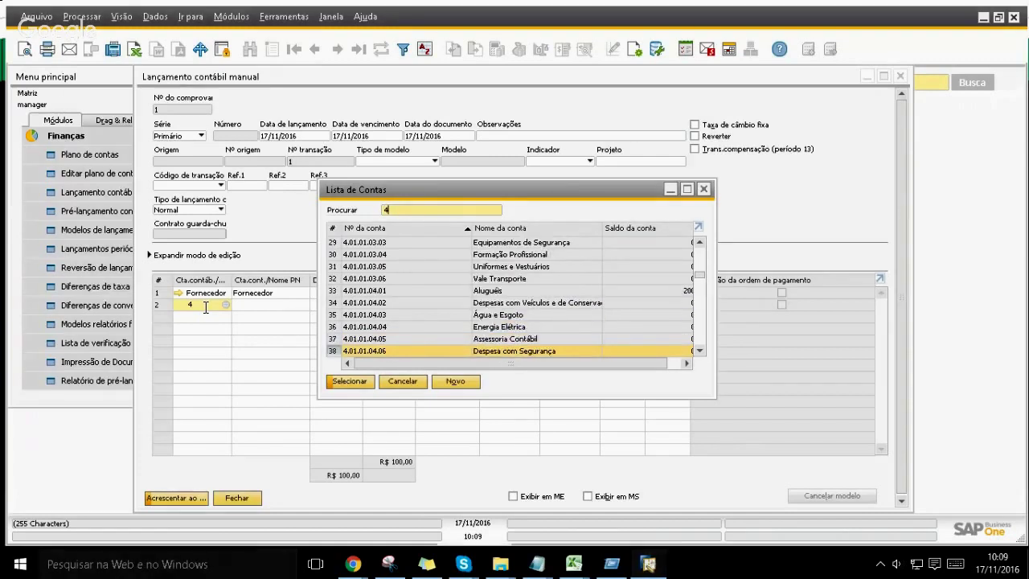
pyautogui.press('Return')
pyautogui.press('Tab')
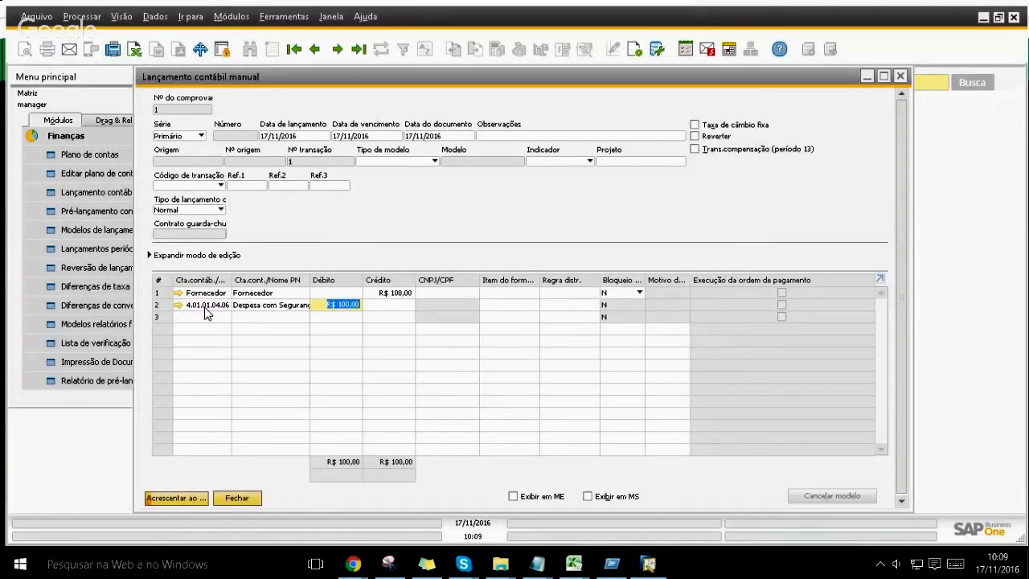
pyautogui.press('Tab')
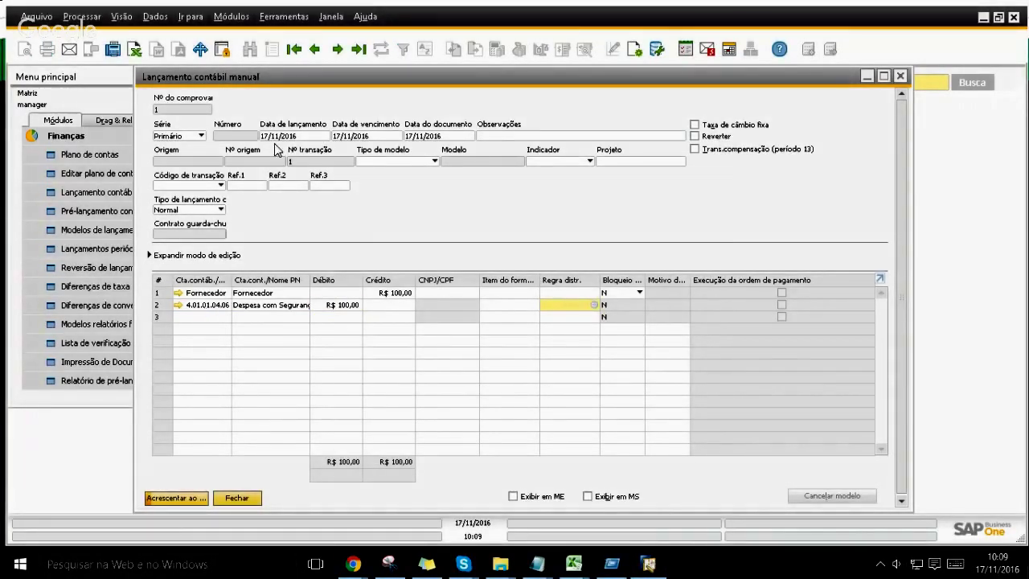
# Step: Remark the entry 'Despesas com segurança', add it to the voucher and close the form
pyautogui.click(500, 136)
pyautogui.write('De')
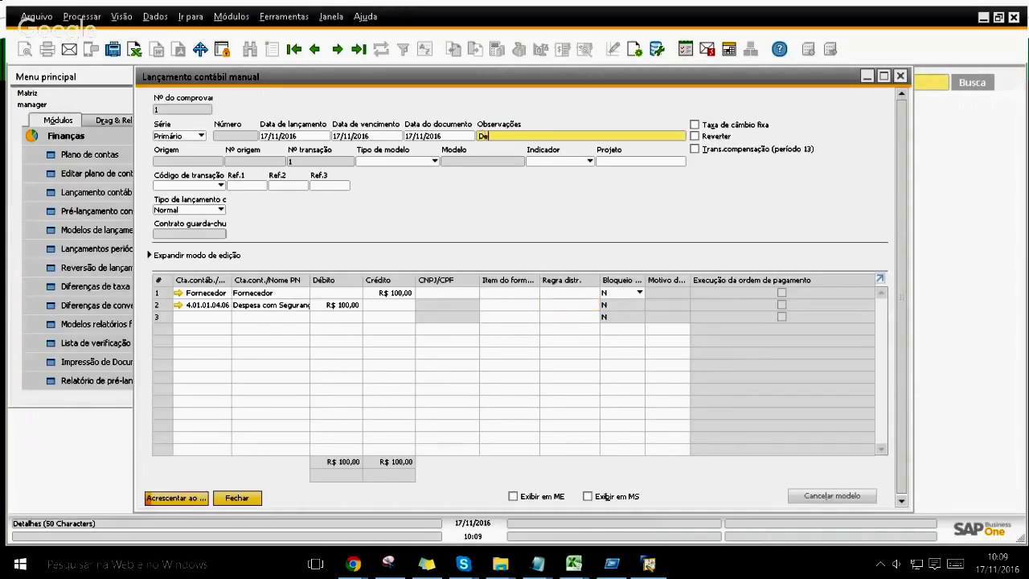
pyautogui.write('spesas com segurança')
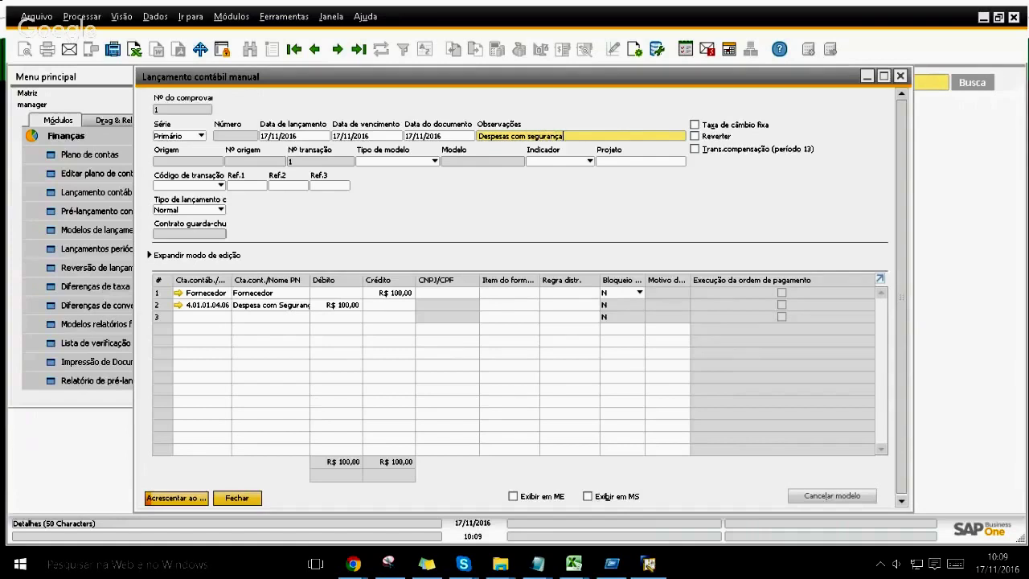
pyautogui.press('Tab')
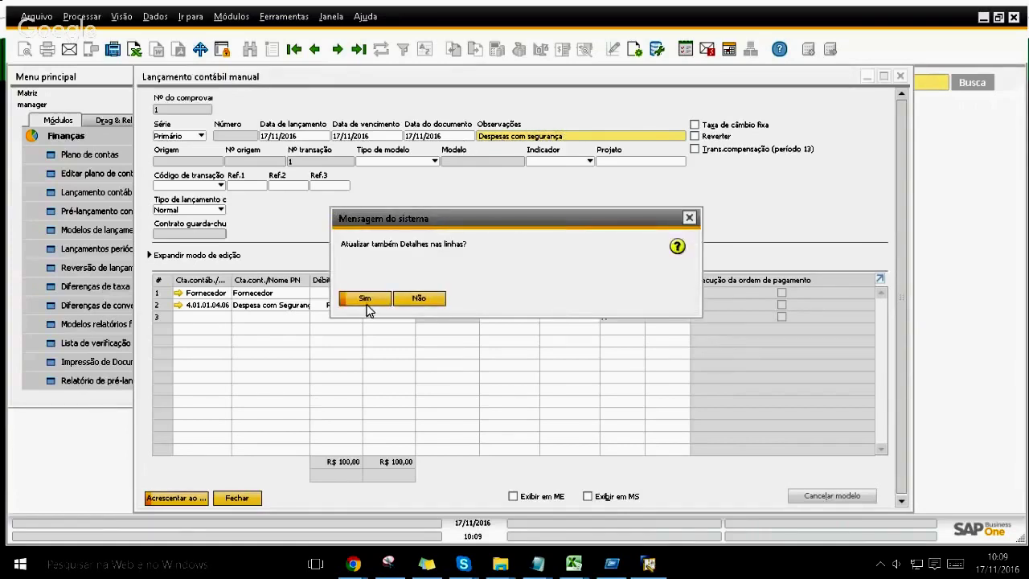
pyautogui.click(366, 298)
pyautogui.click(181, 498)
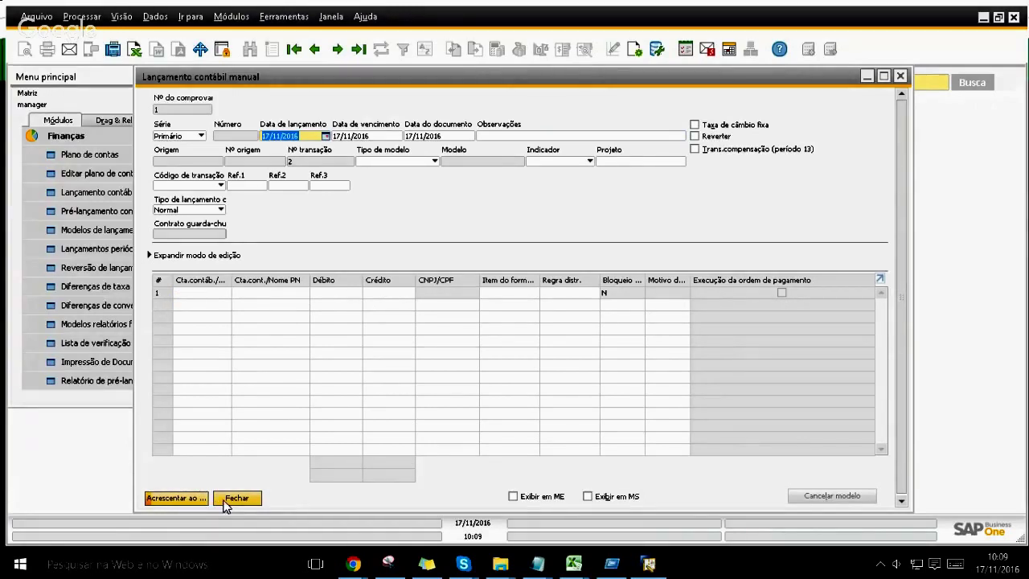
pyautogui.click(231, 499)
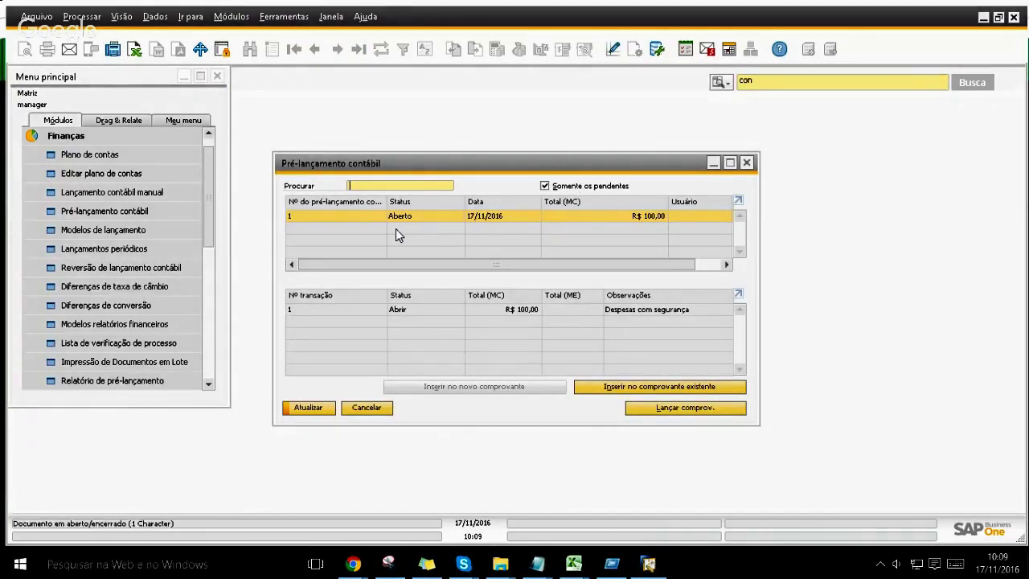
# Step: Save journal voucher 1 with Atualizar and start a new journal entry for voucher 2
pyautogui.rightClick(372, 217)
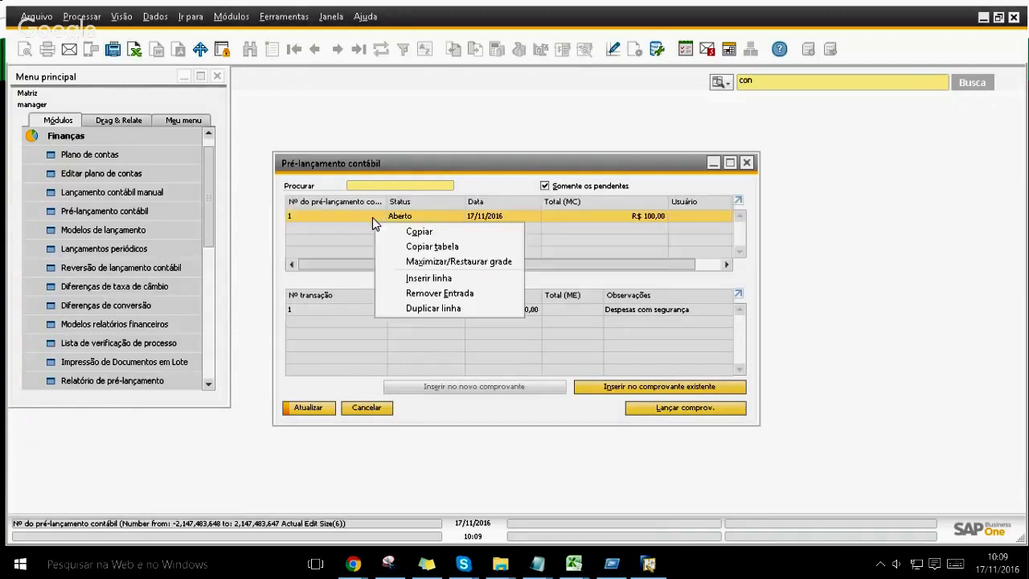
pyautogui.click(359, 217)
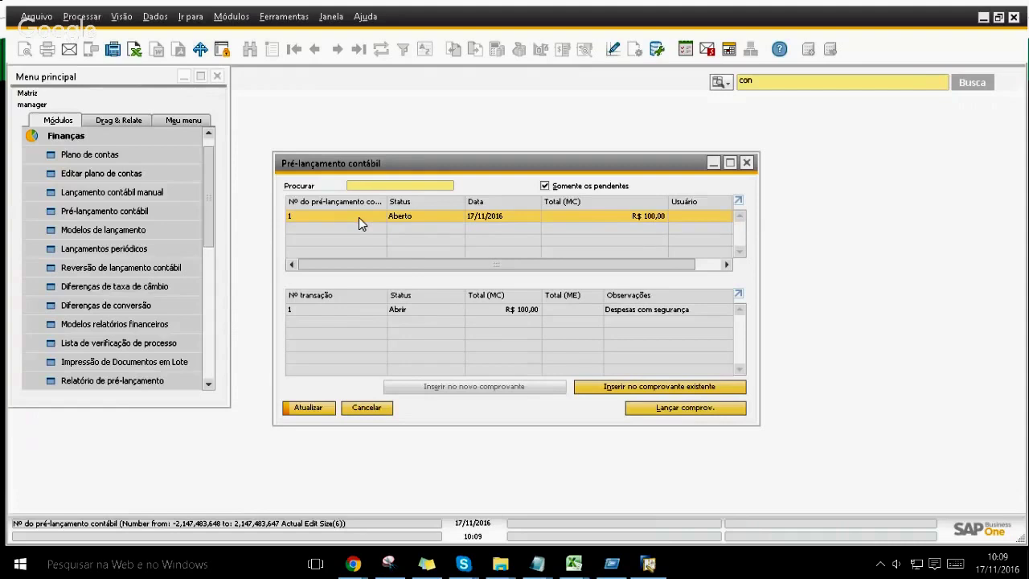
pyautogui.rightClick(364, 217)
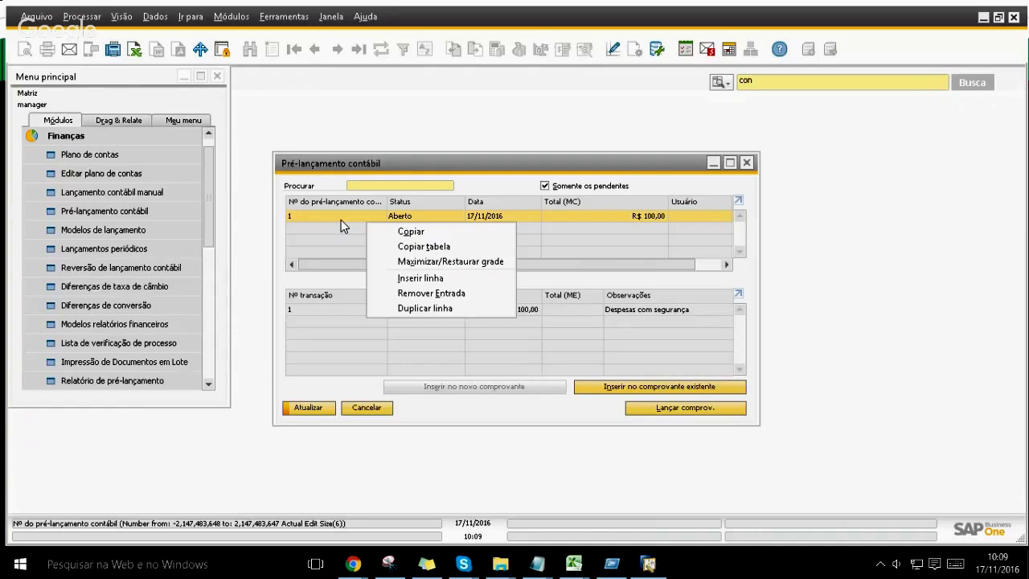
pyautogui.click(341, 222)
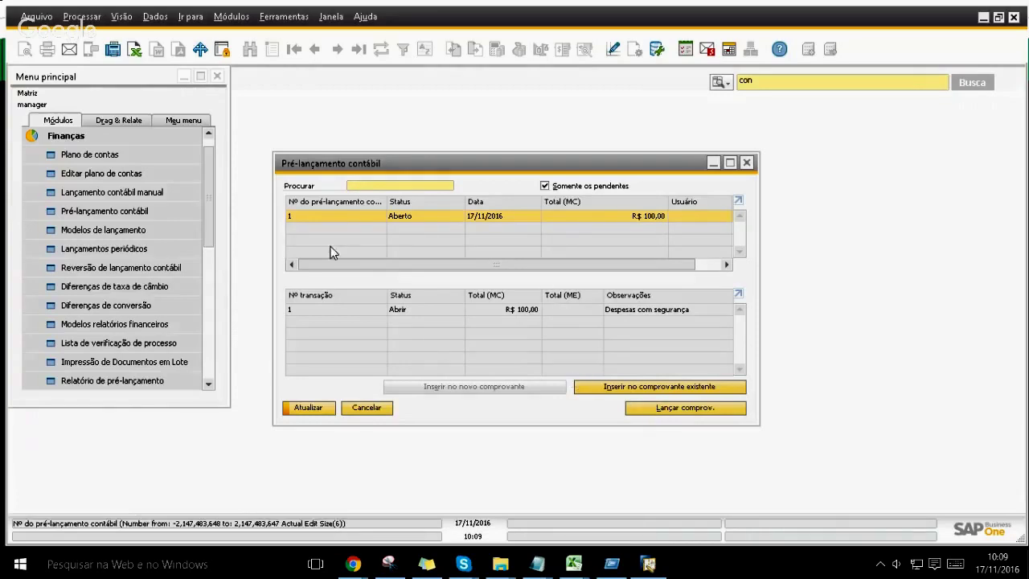
pyautogui.click(315, 410)
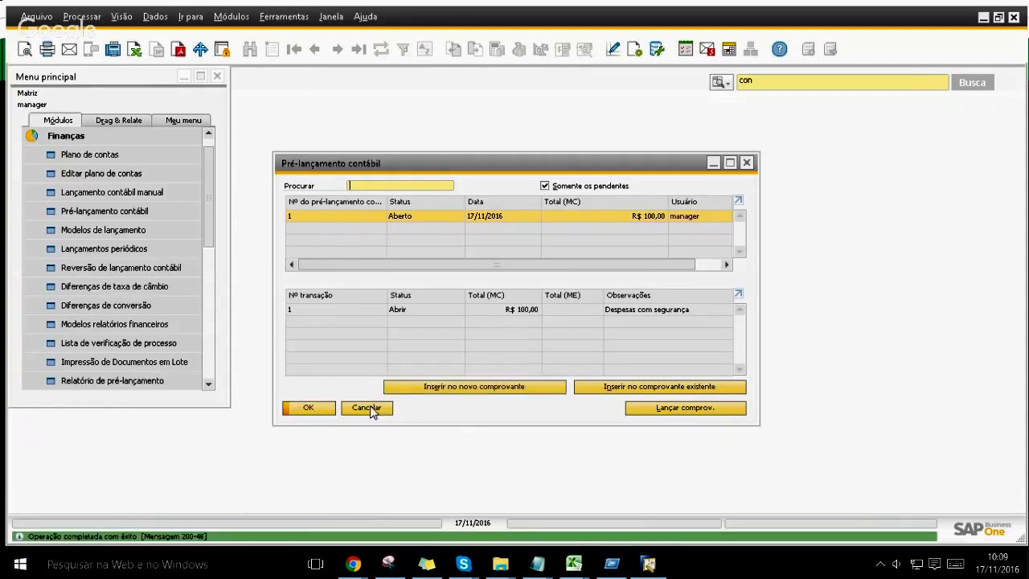
pyautogui.click(392, 393)
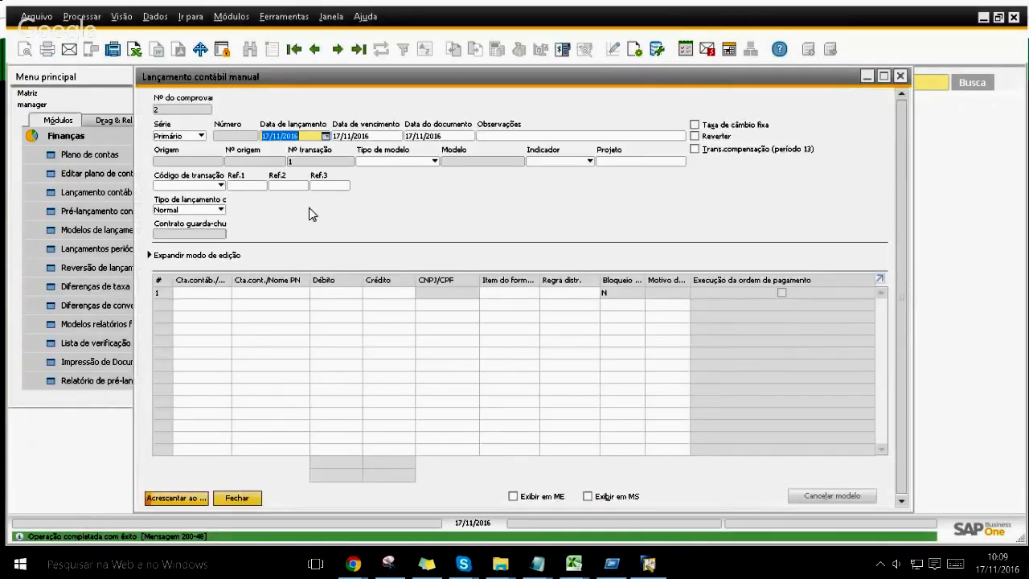
# Step: Set the first line to partner Fornecedor with a credit of 100
pyautogui.press('Tab')
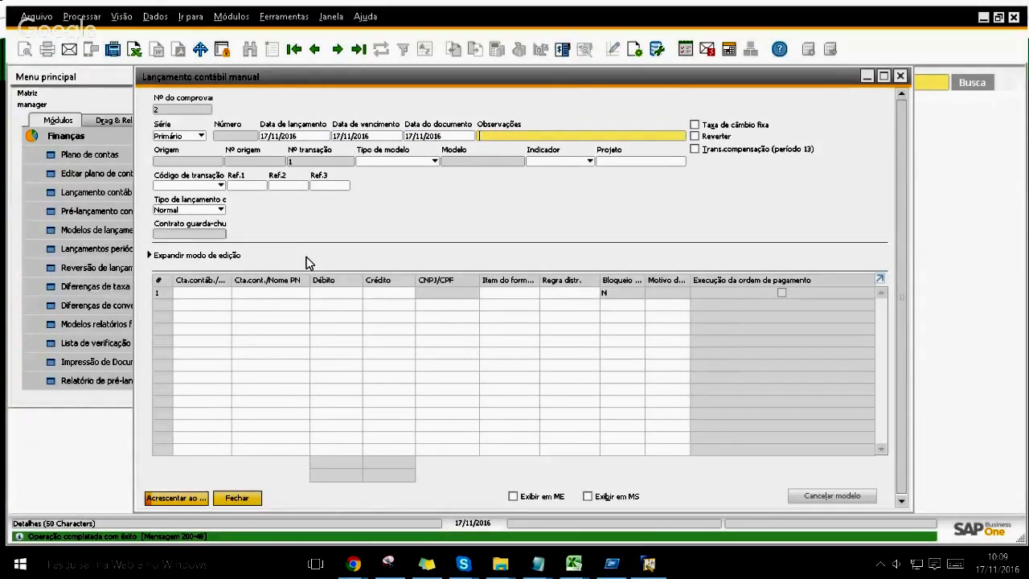
pyautogui.press('Tab')
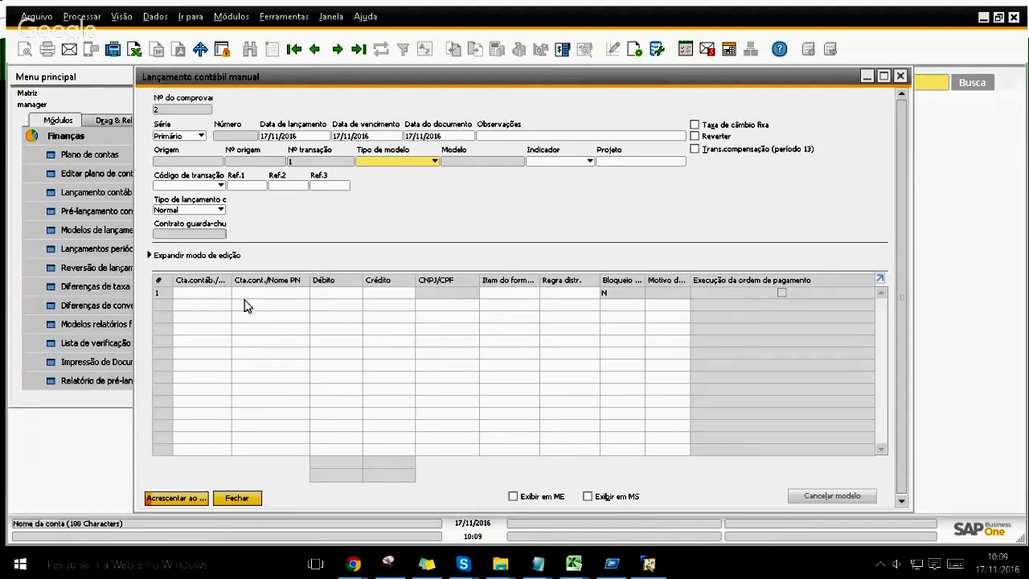
pyautogui.click(218, 294)
pyautogui.hotkey('ctrl', 'Tab')
pyautogui.press('Down')
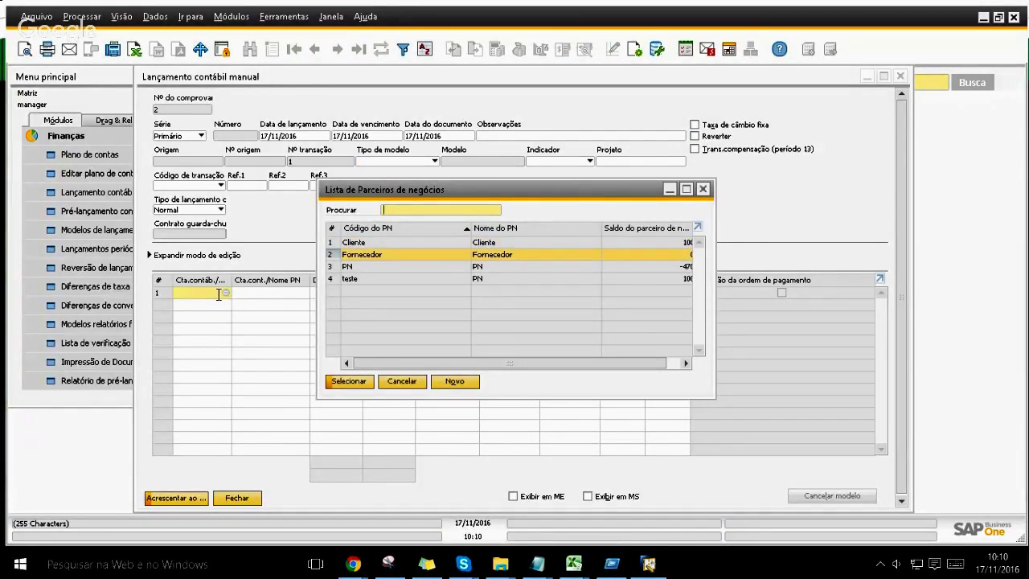
pyautogui.press('Return')
pyautogui.press('Tab')
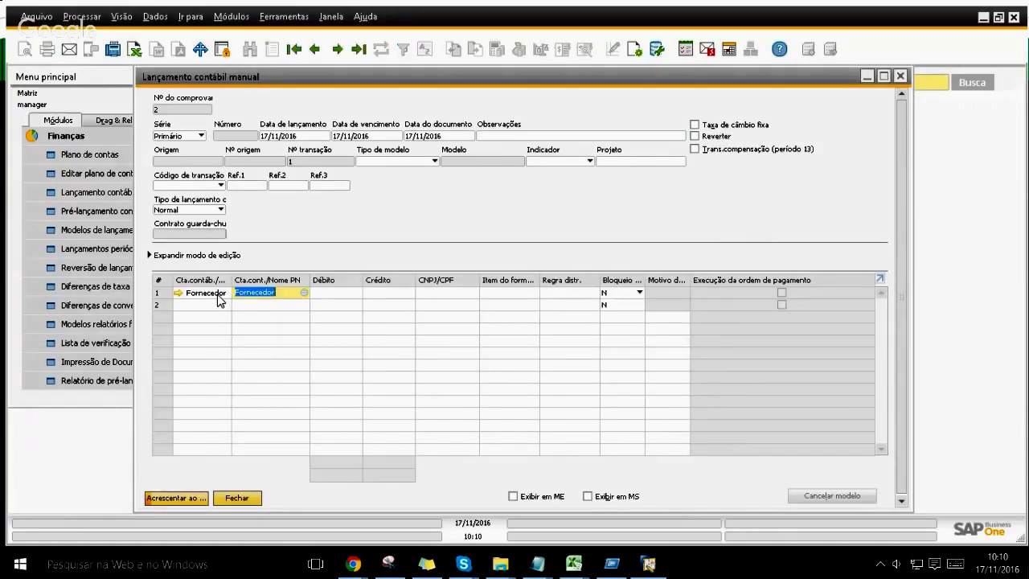
pyautogui.click(385, 295)
pyautogui.write('100')
pyautogui.press('Tab')
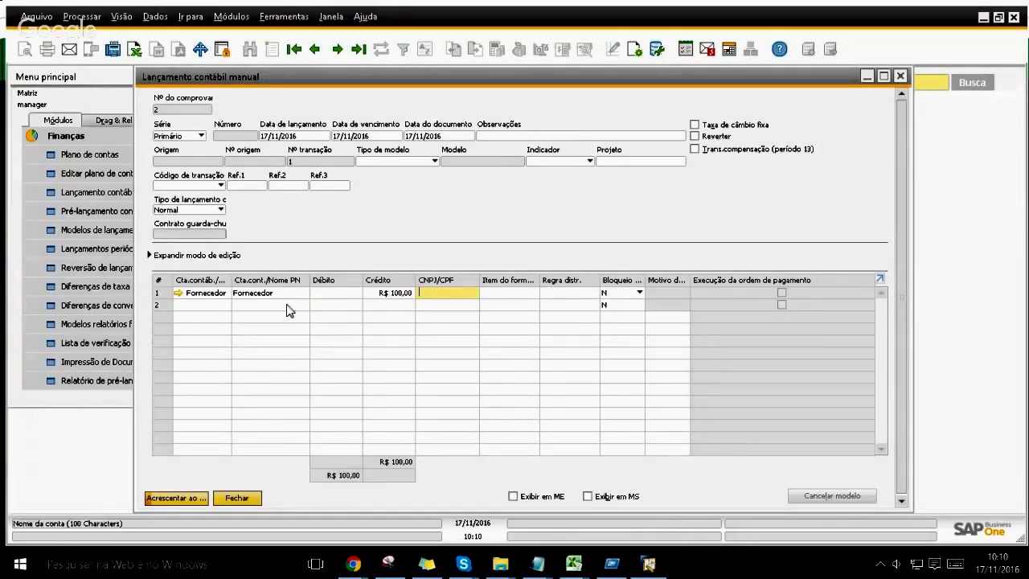
# Step: Debit the second line to account Locação de Mão-de-obra, found under accounts starting with 4
pyautogui.click(222, 306)
pyautogui.write('4')
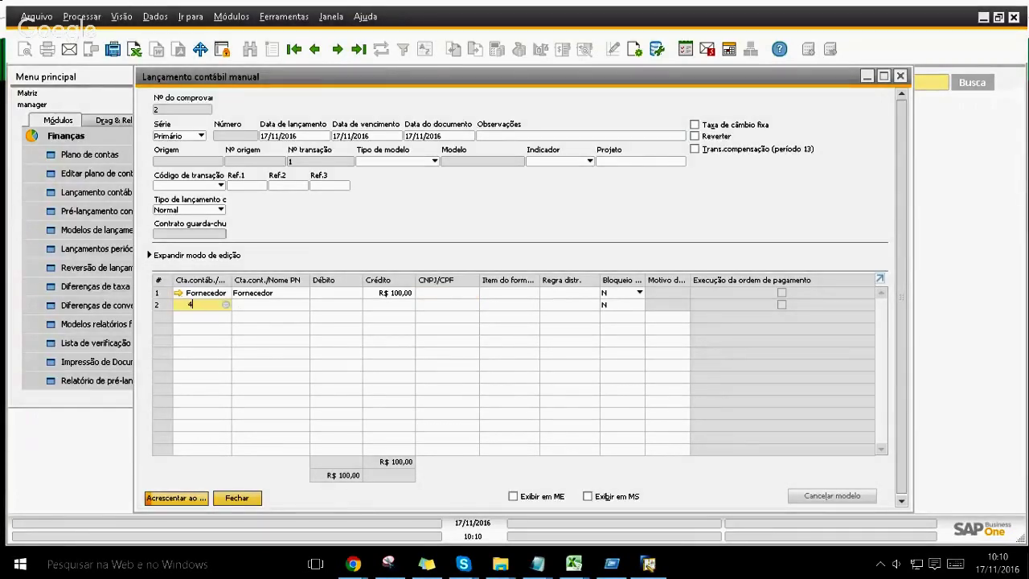
pyautogui.press('Tab')
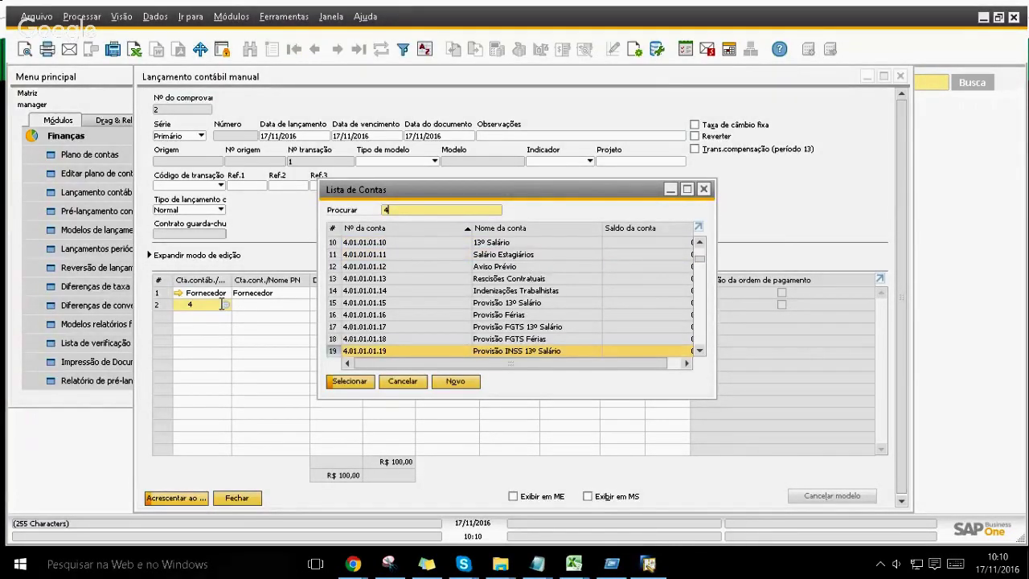
pyautogui.press('Down')
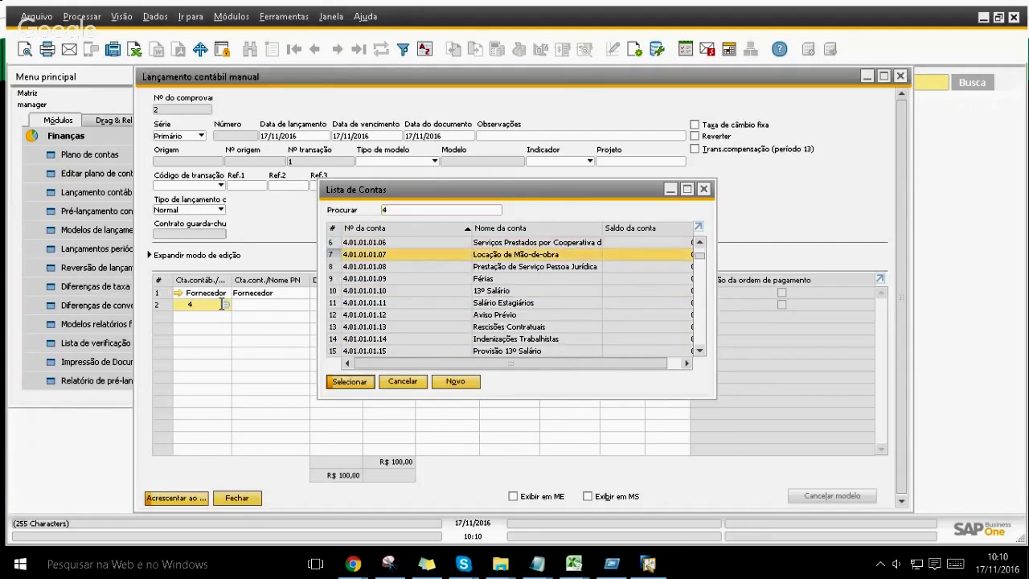
pyautogui.press('Return')
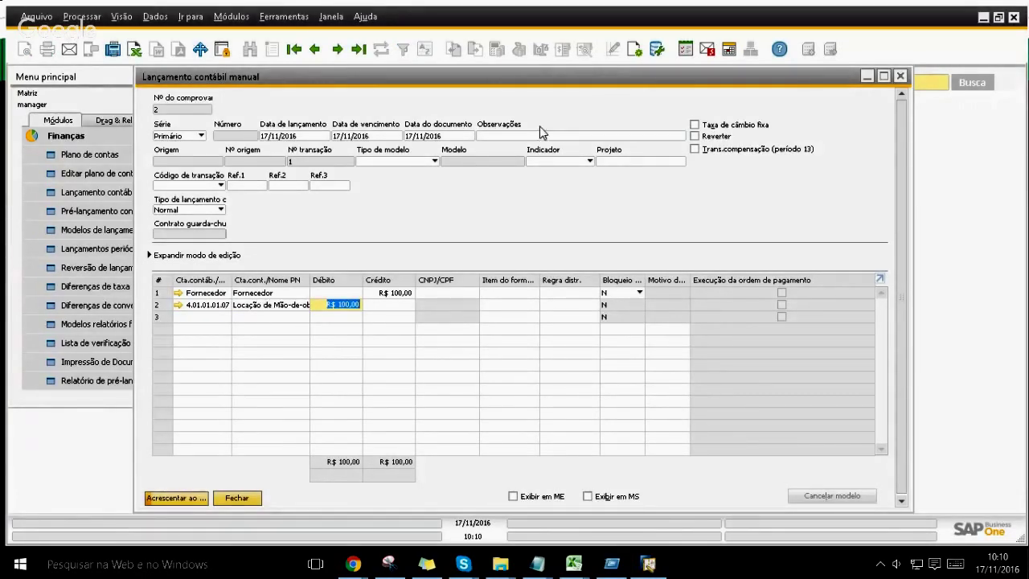
# Step: Remark the entry 'Mão de Obra', save it to the voucher and close the window
pyautogui.click(493, 136)
pyautogui.write('Mão')
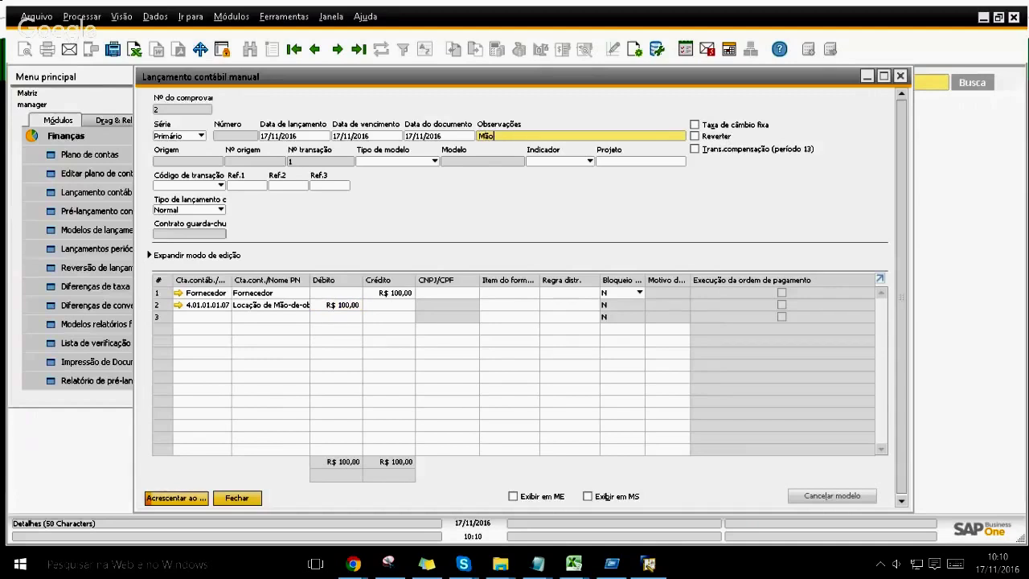
pyautogui.write(' de Obra')
pyautogui.press('Tab')
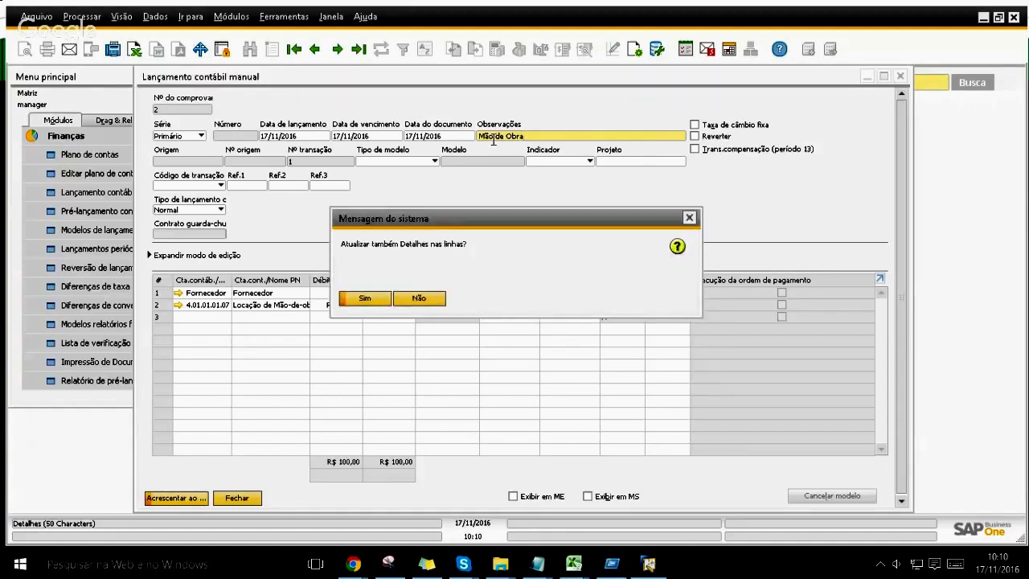
pyautogui.press('Return')
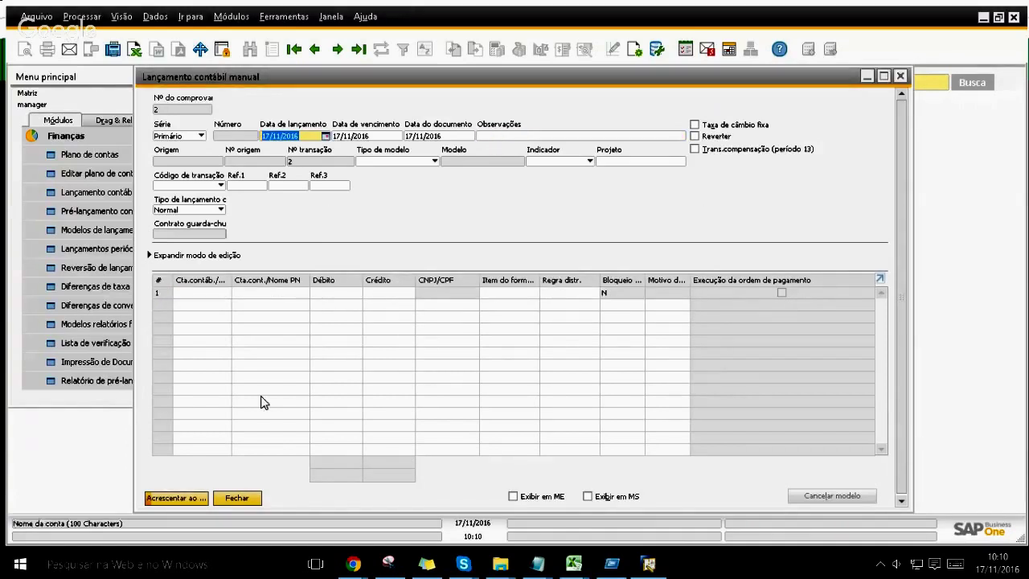
pyautogui.click(227, 498)
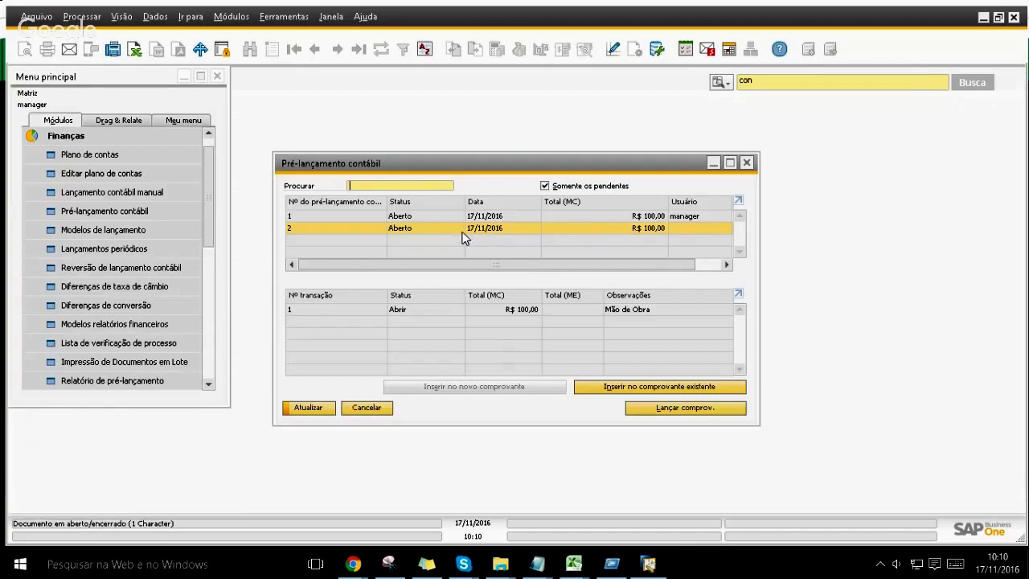
# Step: Refresh the list and permanently post pre-posting 1, Despesas com segurança
pyautogui.click(310, 407)
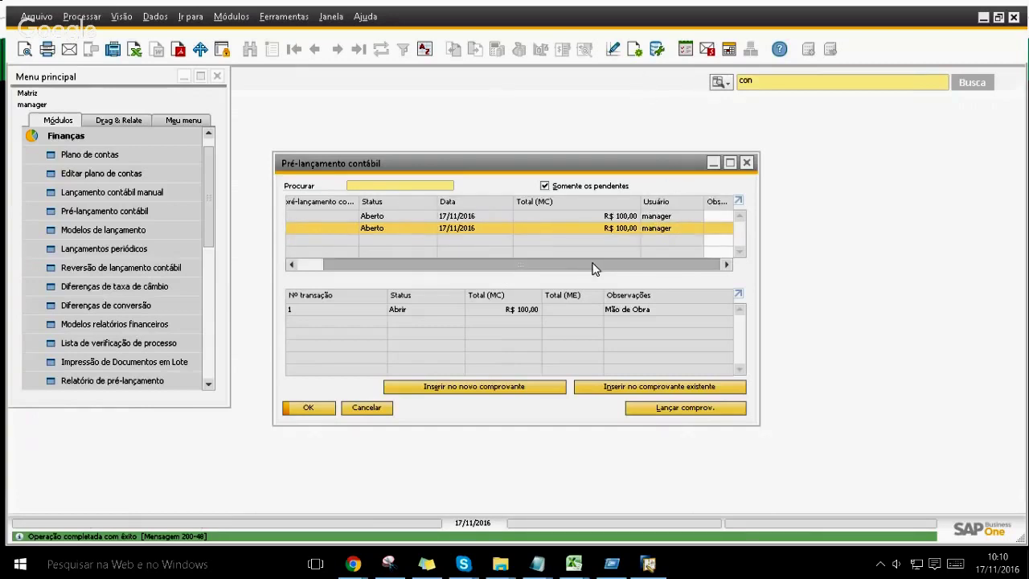
pyautogui.click(345, 217)
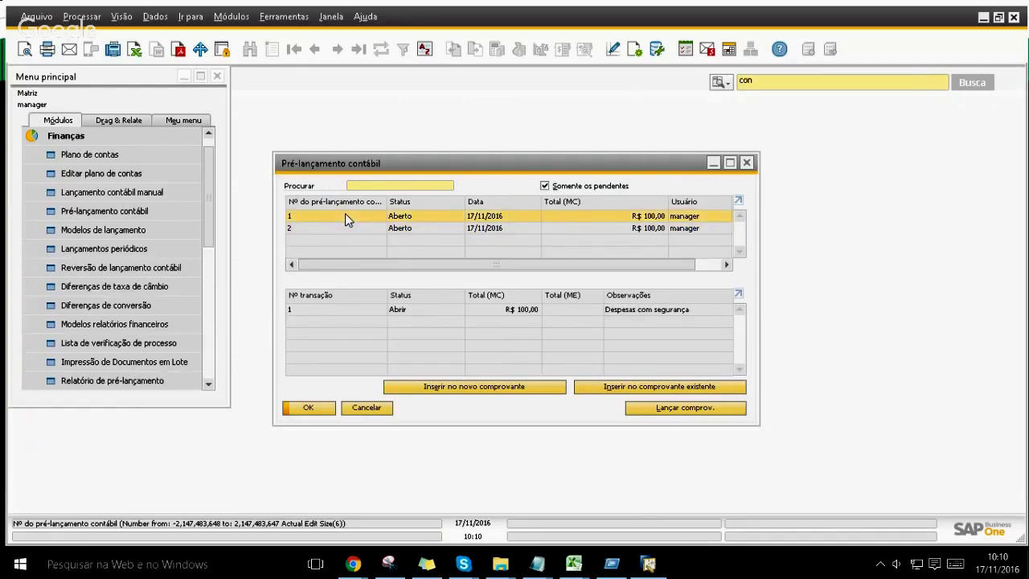
pyautogui.click(657, 410)
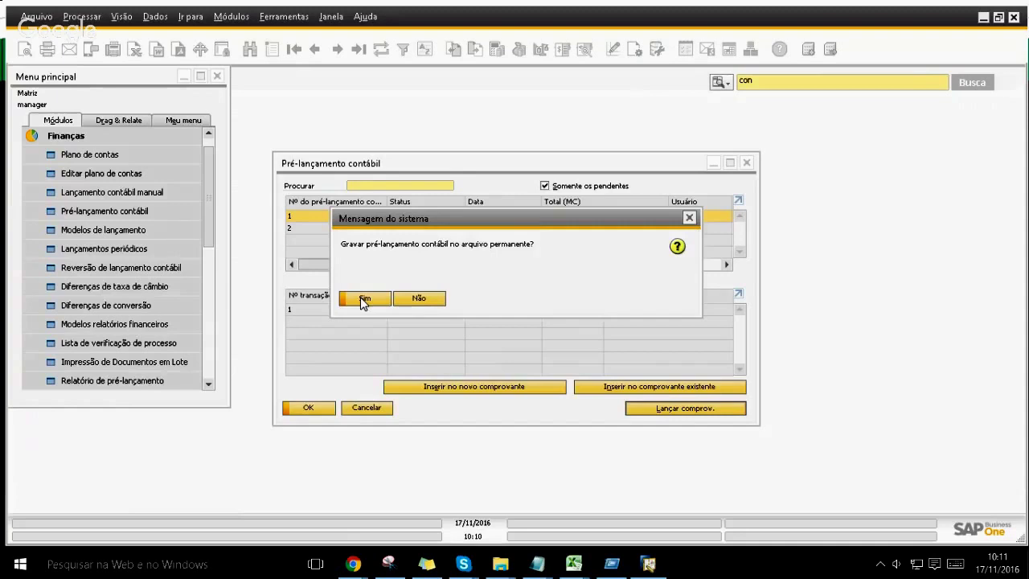
pyautogui.click(361, 298)
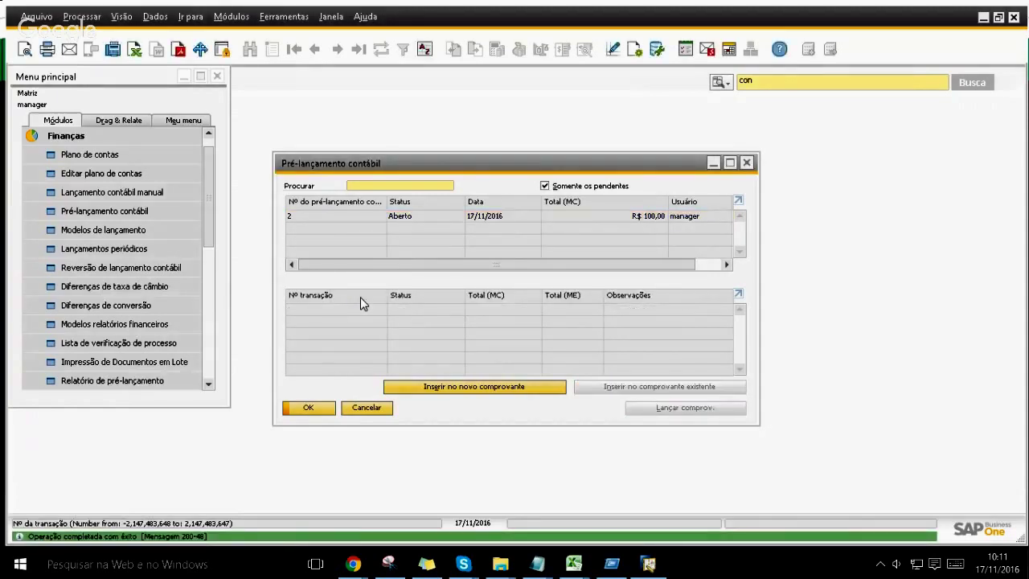
# Step: Check the most recent manual journal entry and close the pre-posting list
pyautogui.click(155, 187)
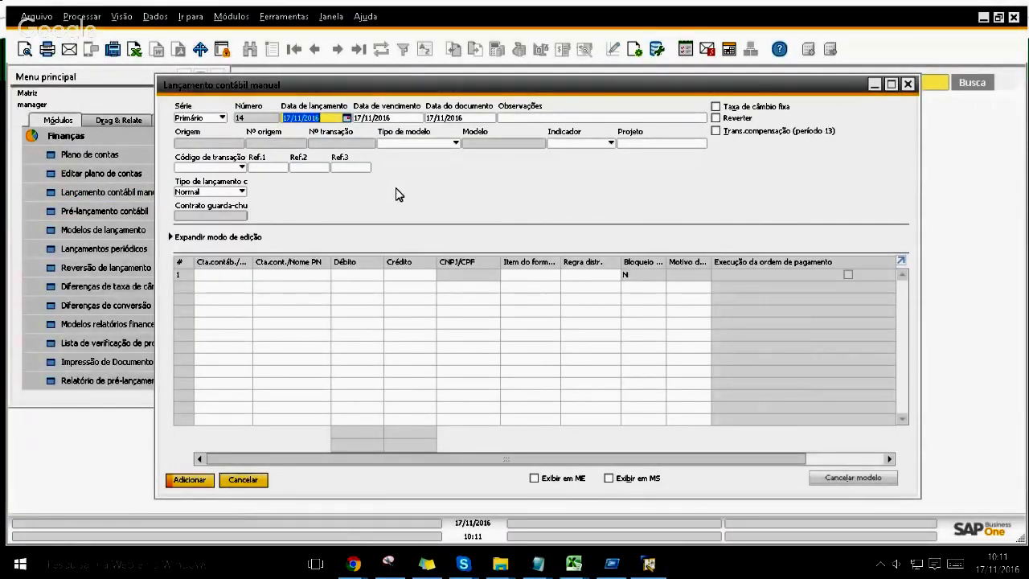
pyautogui.click(358, 49)
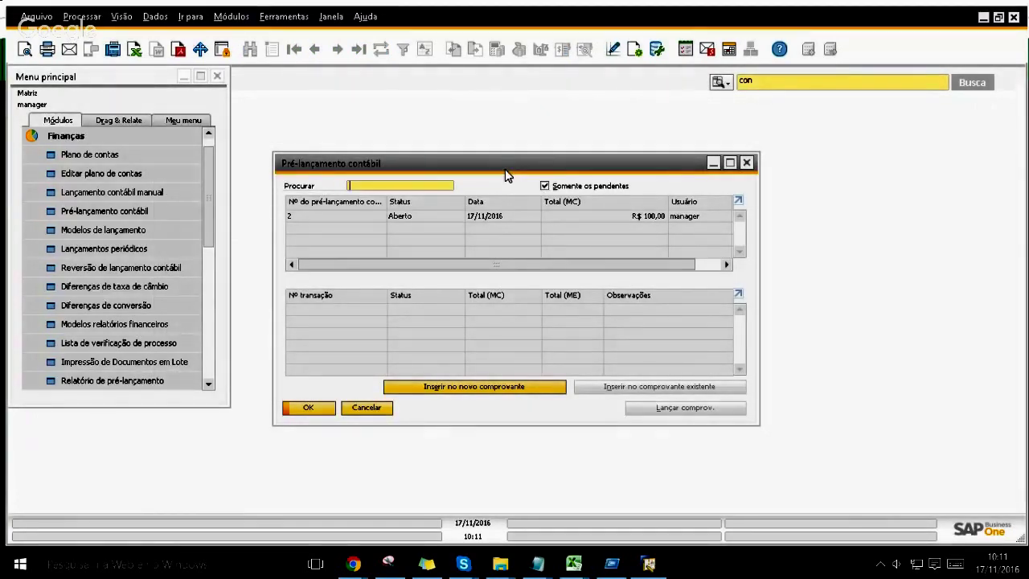
pyautogui.press('Escape')
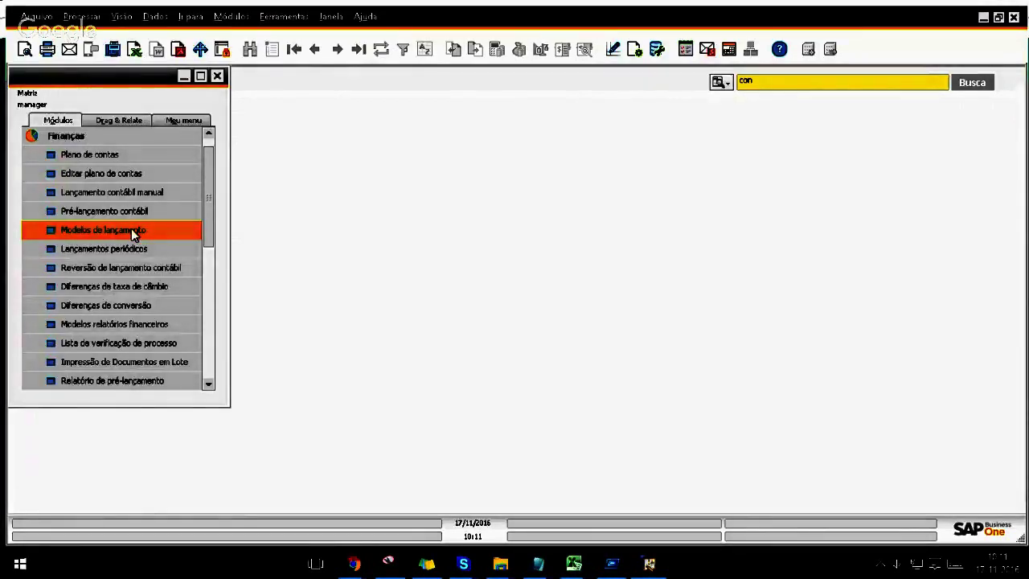
# Step: Start a posting template with code 10 and description 'Modelo de Taxas'
pyautogui.click(133, 230)
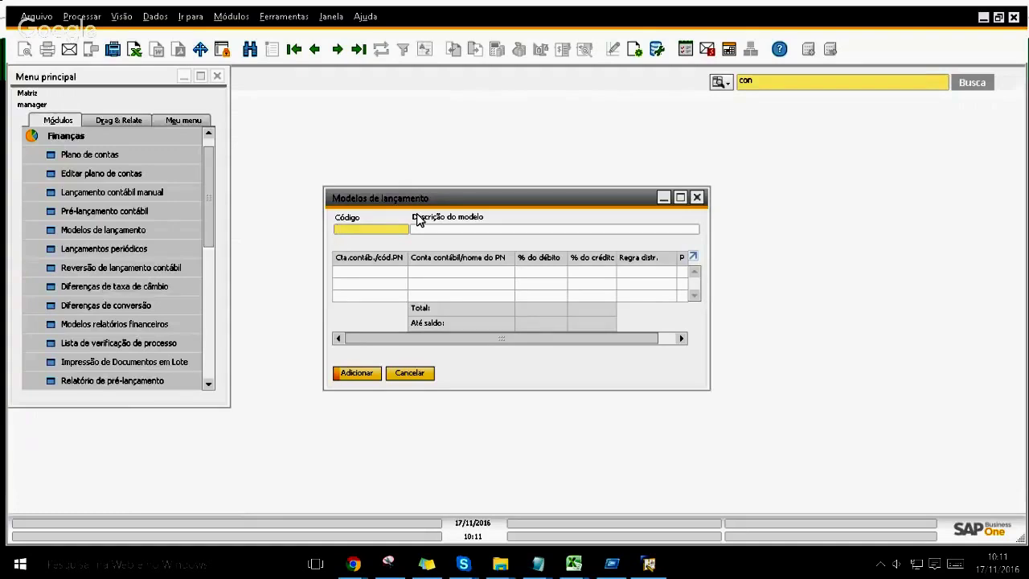
pyautogui.write('10')
pyautogui.press('Tab')
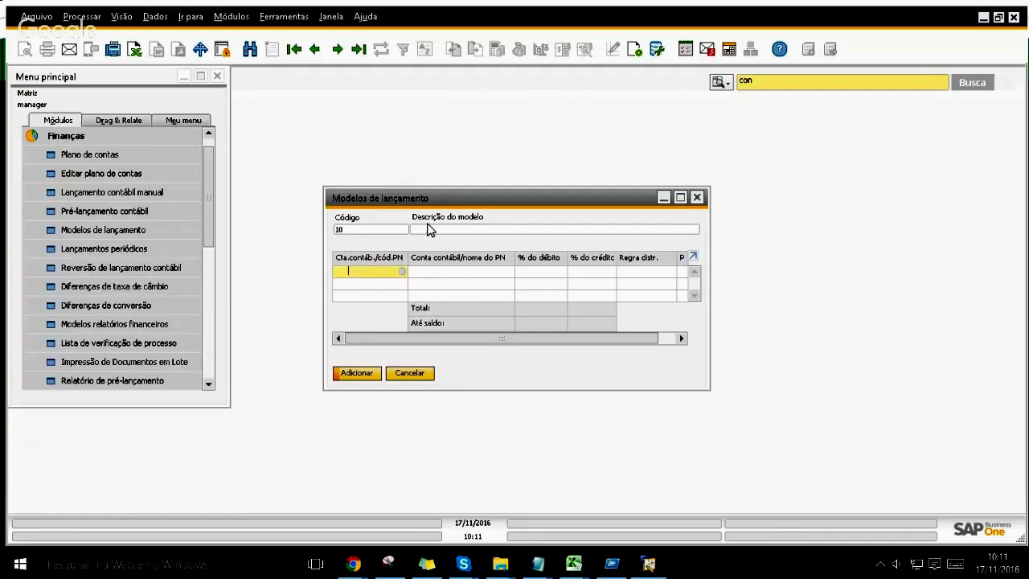
pyautogui.click(429, 229)
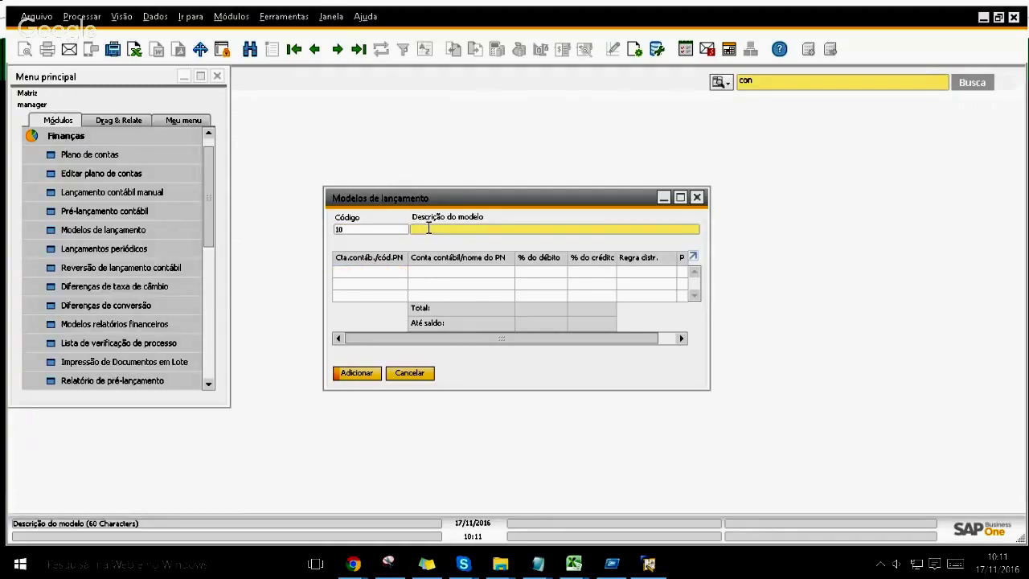
pyautogui.write('Modelo de Taxas')
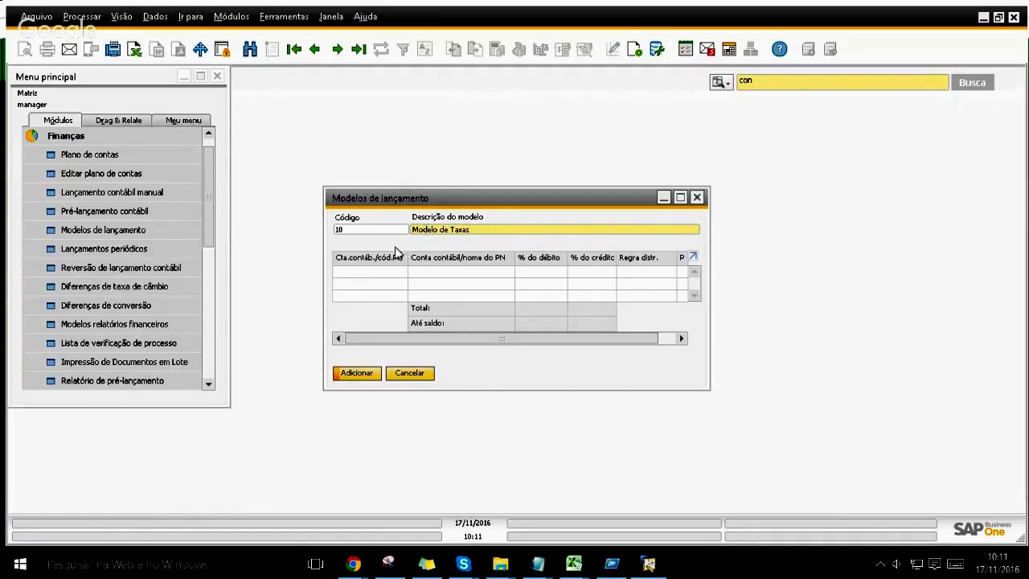
# Step: Enlarge the template form and open the first line's account list without choosing
pyautogui.moveTo(414, 186); pyautogui.dragTo(415, 113)
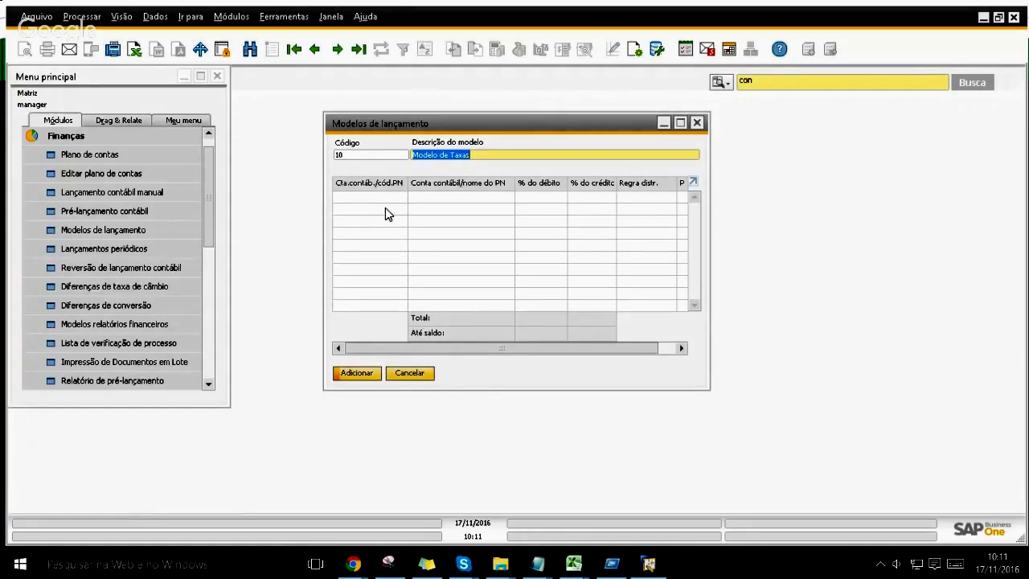
pyautogui.click(377, 197)
pyautogui.press('Tab')
pyautogui.press('Escape')
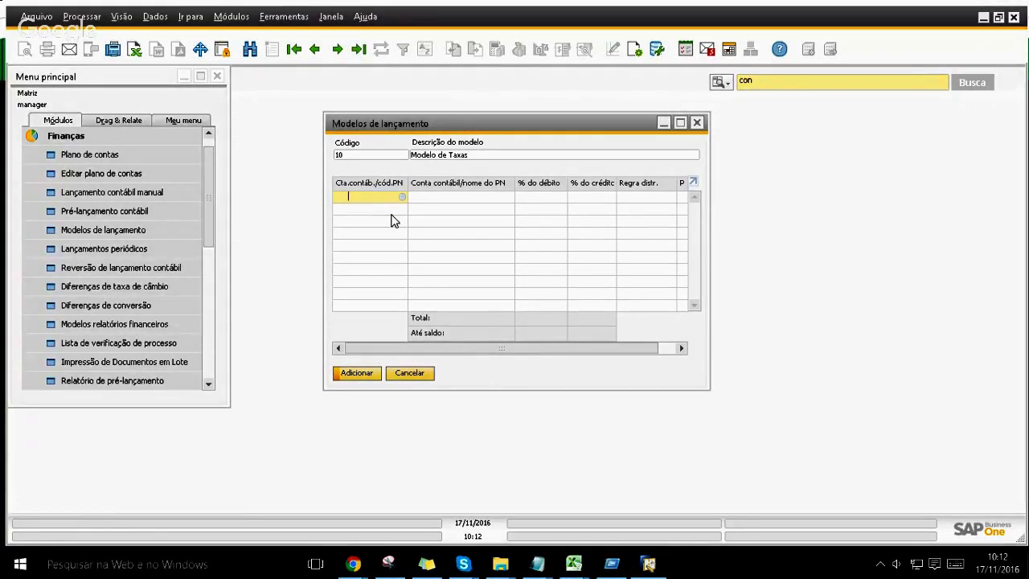
# Step: Set the first template line to account Taxas Municipais with 100% debit
pyautogui.press('Tab')
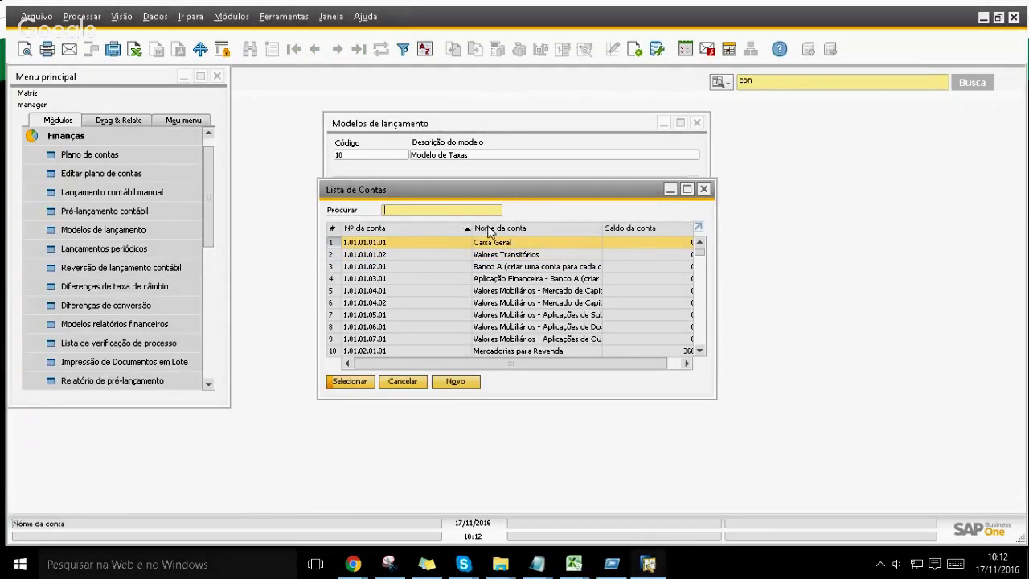
pyautogui.click(490, 231)
pyautogui.write('taxas')
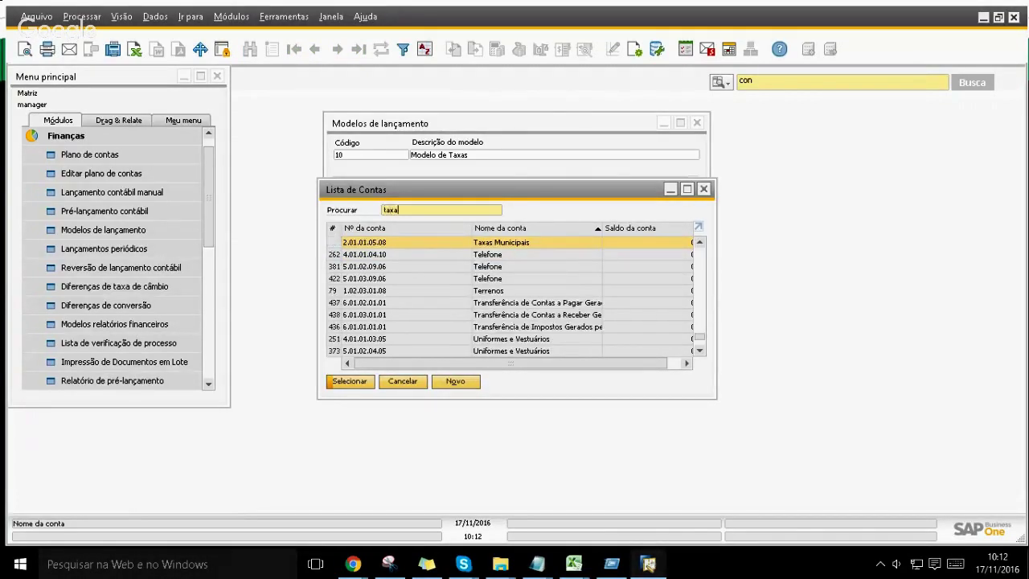
pyautogui.doubleClick(500, 244)
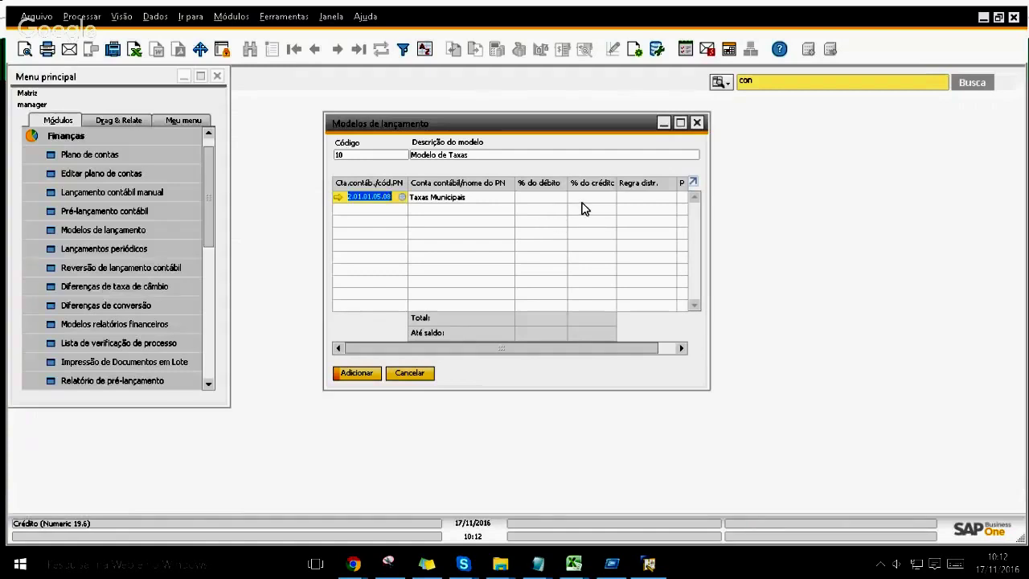
pyautogui.click(554, 198)
pyautogui.write('100')
pyautogui.press('Tab')
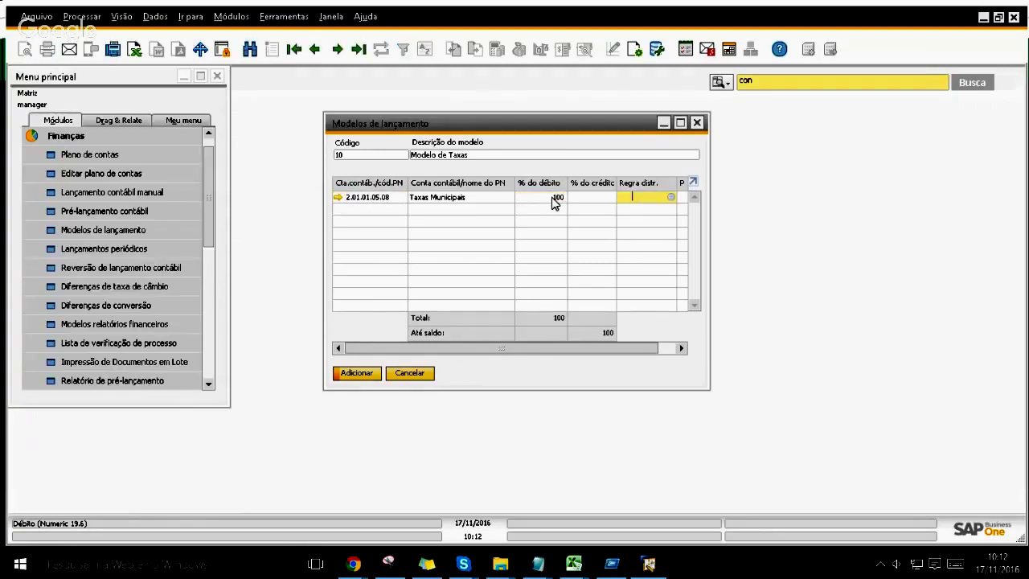
# Step: Add a second line with 100% credit, save template 10, and open a manual journal entry
pyautogui.click(368, 209)
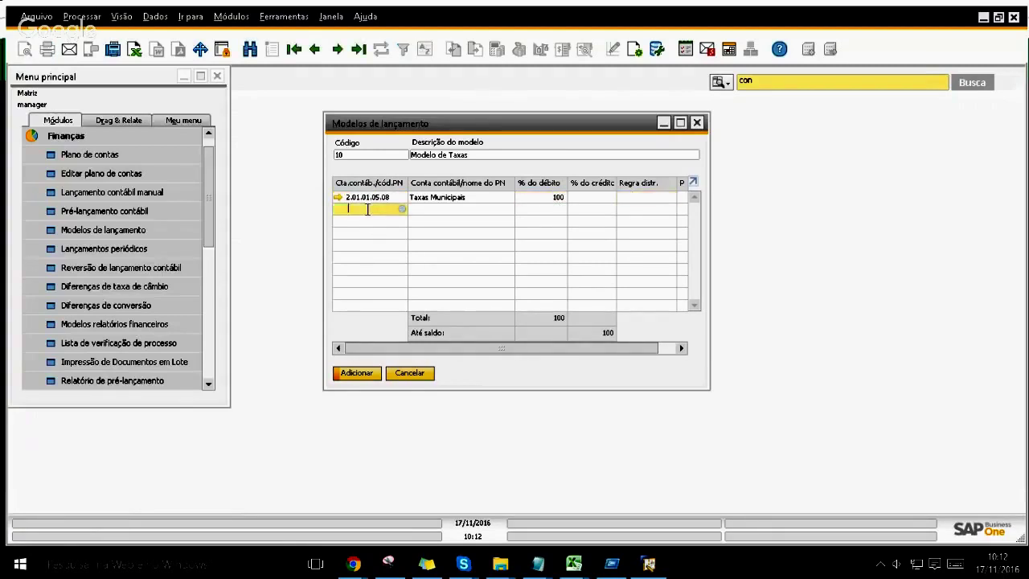
pyautogui.click(356, 373)
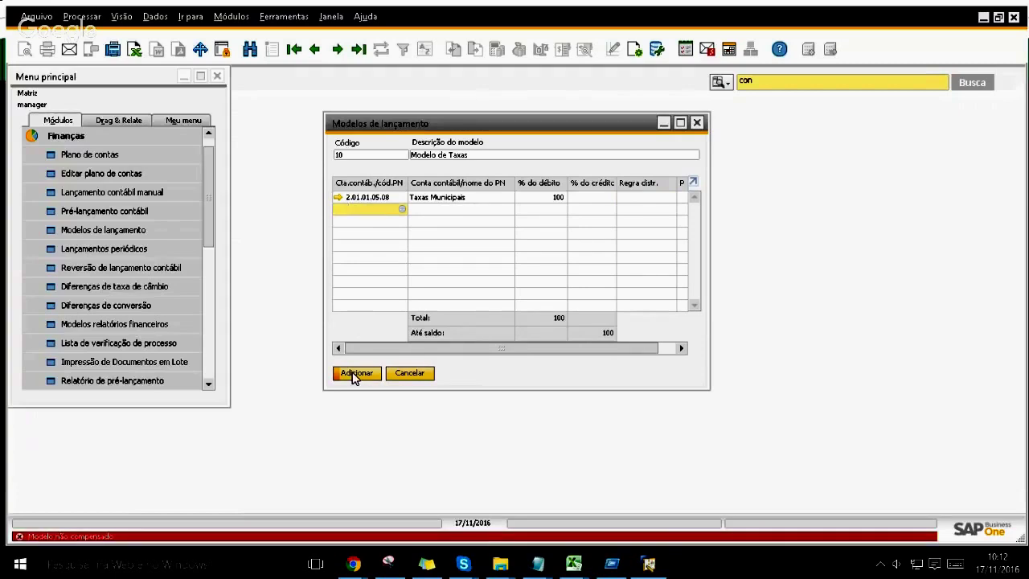
pyautogui.click(577, 210)
pyautogui.write('100')
pyautogui.press('Tab')
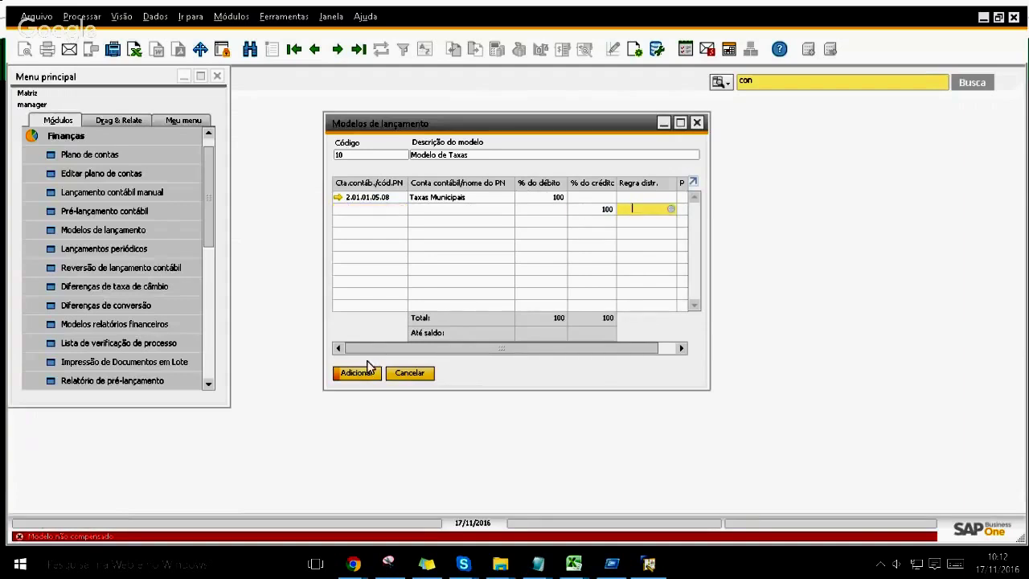
pyautogui.click(356, 373)
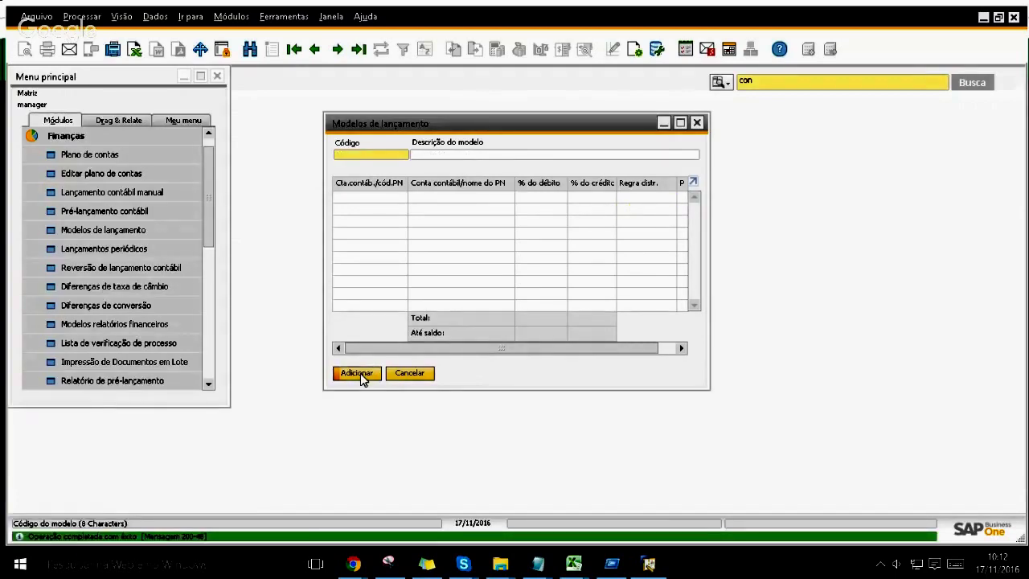
pyautogui.click(172, 199)
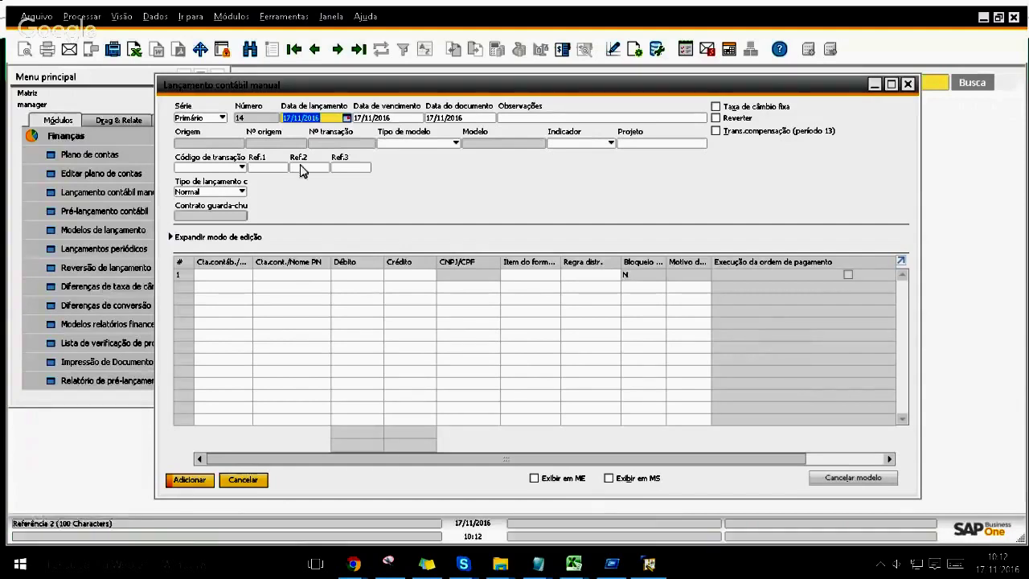
# Step: Set the template type to Porcentagem and apply template 10, Modelo de Taxas, to entry 14
pyautogui.click(453, 144)
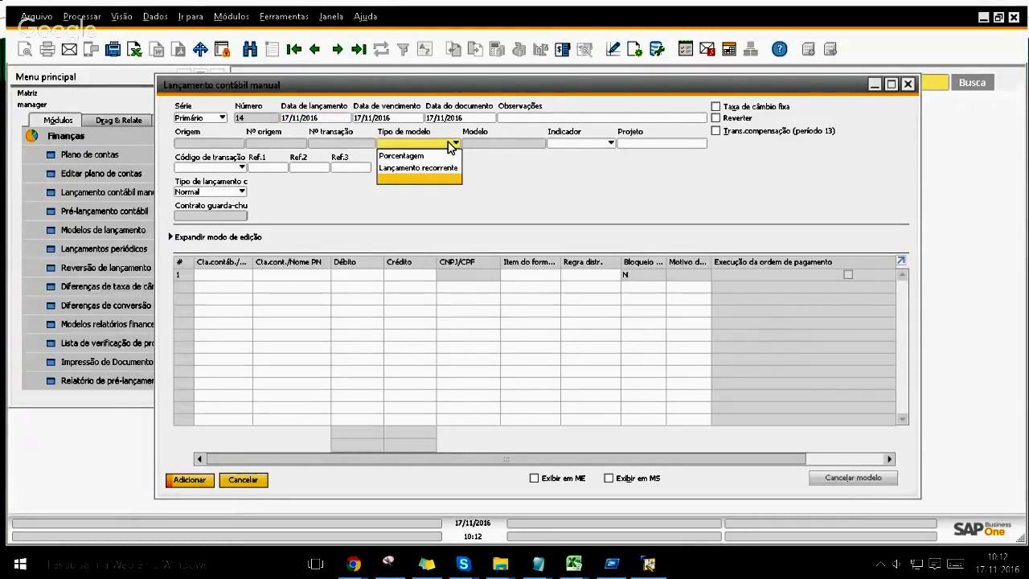
pyautogui.press('Down')
pyautogui.press('Down')
pyautogui.press('Up')
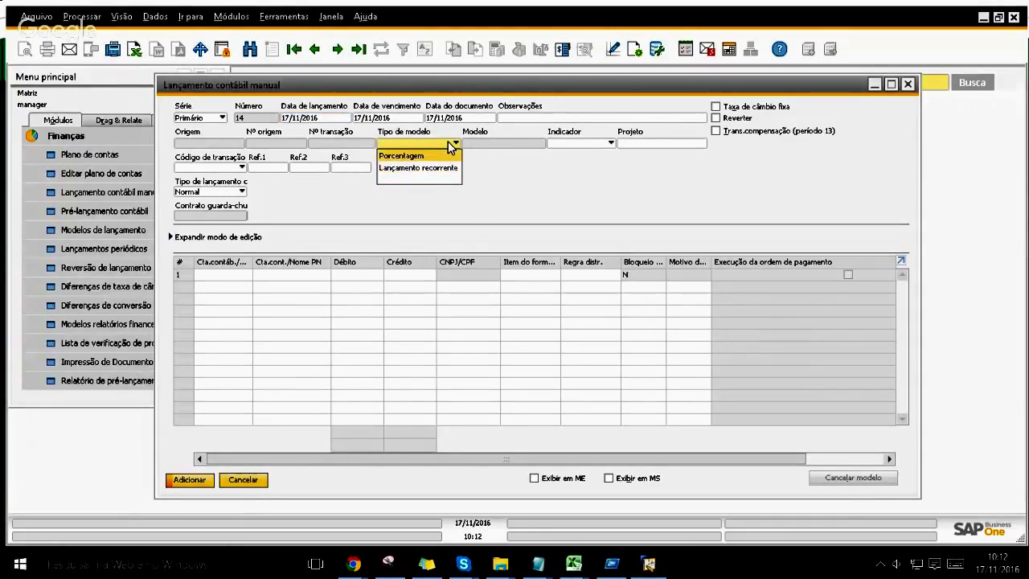
pyautogui.press('Return')
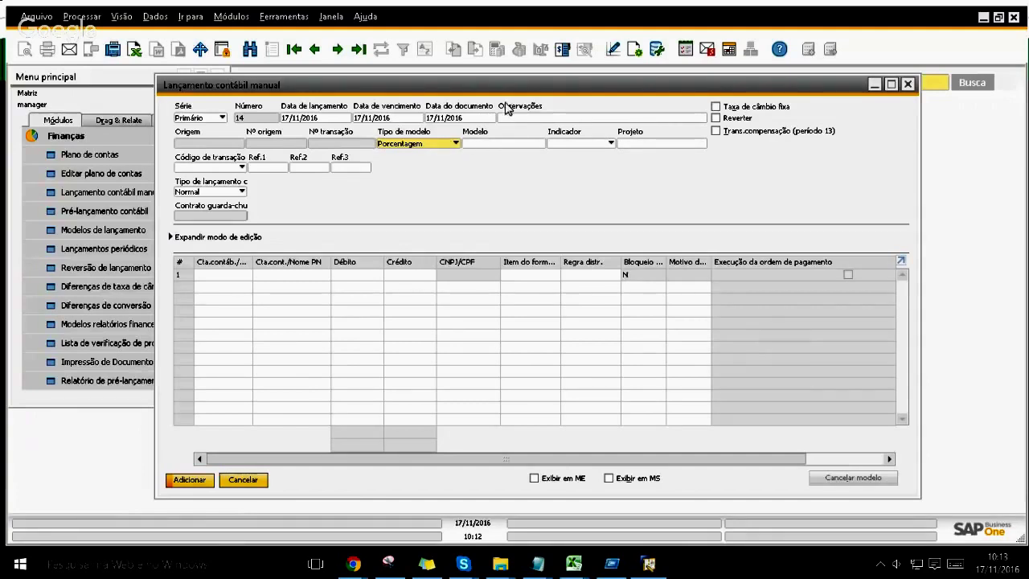
pyautogui.click(489, 146)
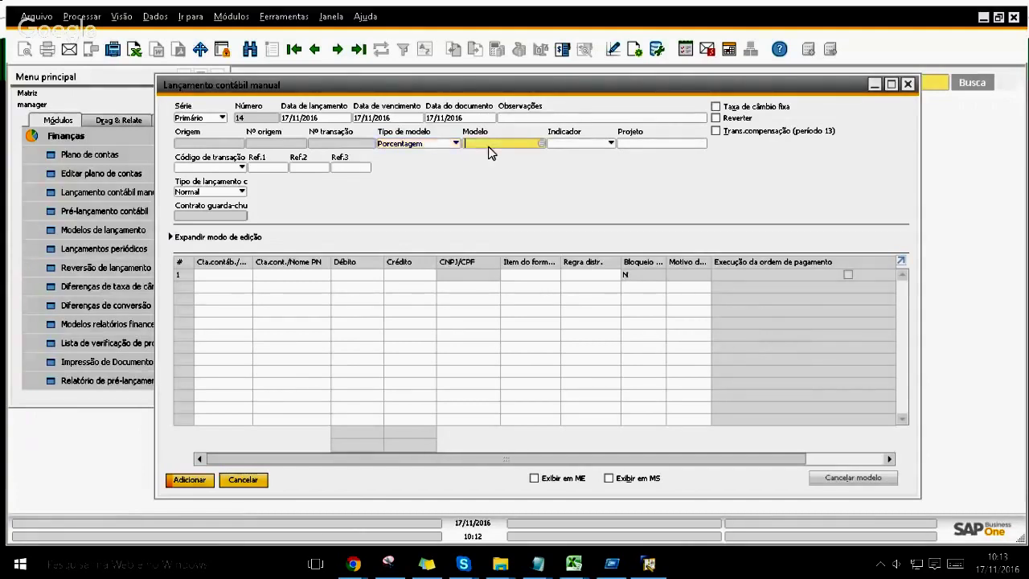
pyautogui.press('Tab')
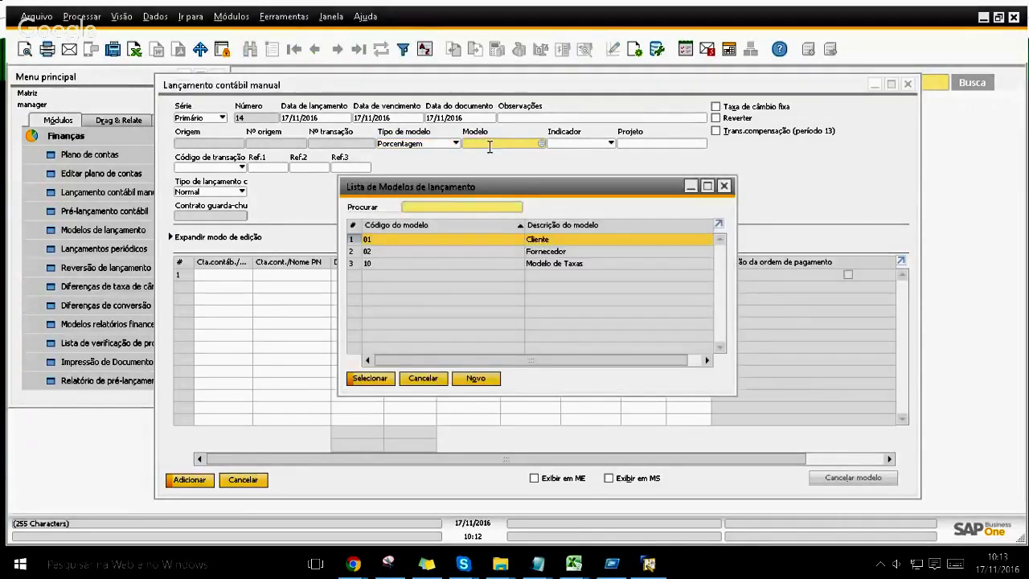
pyautogui.press('Down')
pyautogui.press('Down')
pyautogui.press('Up')
pyautogui.press('Up')
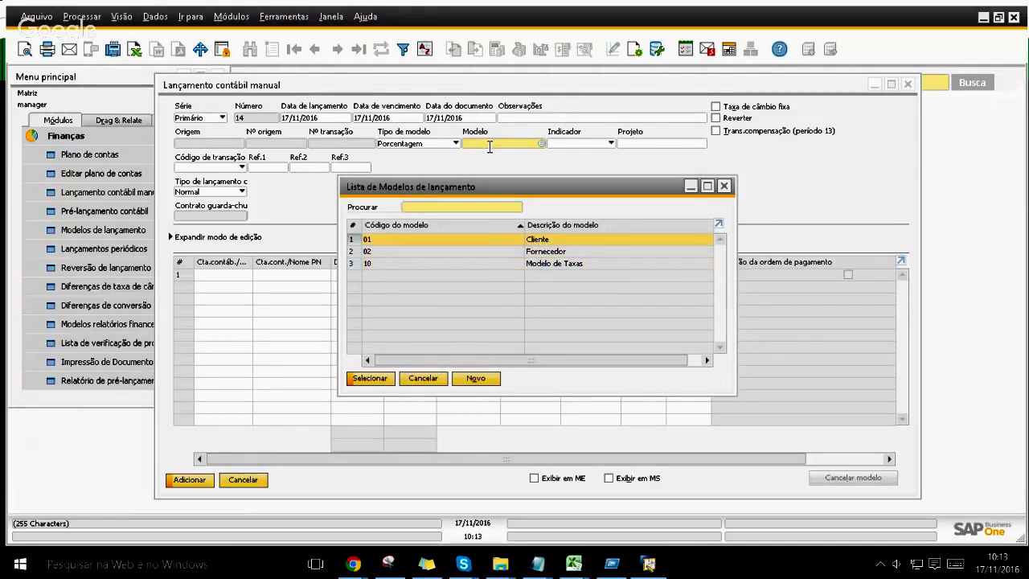
pyautogui.press('Down')
pyautogui.press('Down')
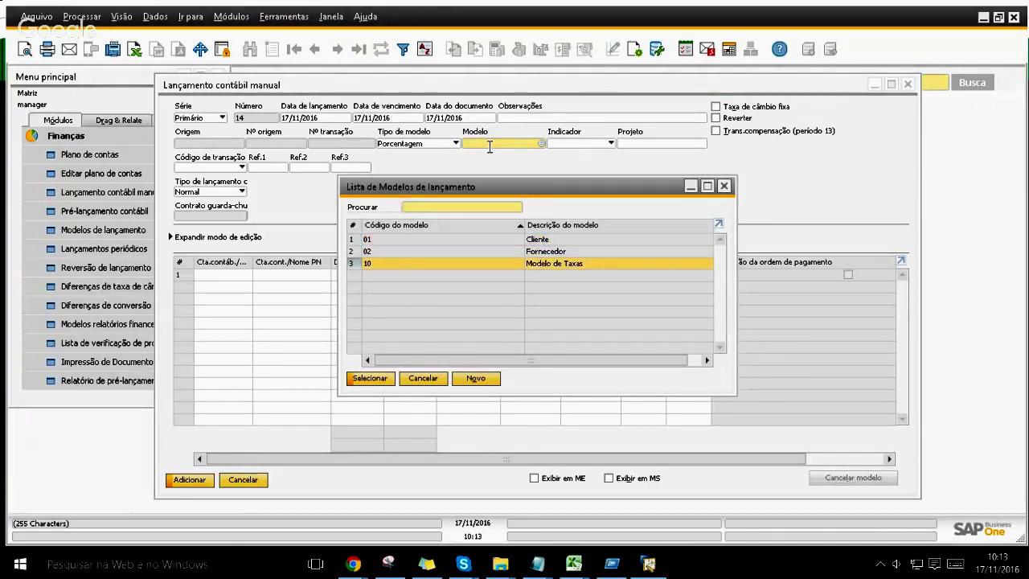
pyautogui.press('Return')
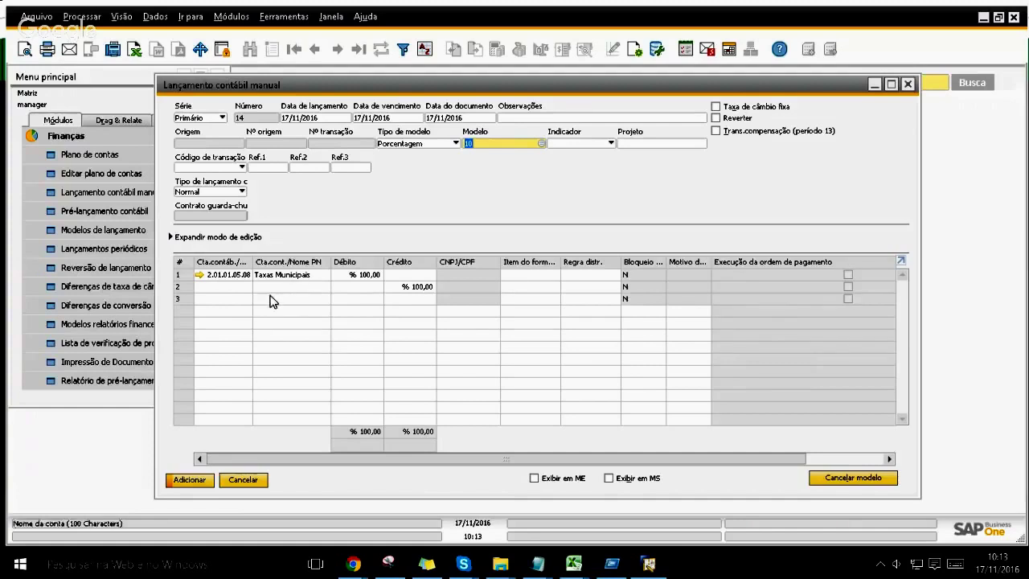
# Step: Assign business partner Fornecedor to row 2 of the journal entry
pyautogui.click(217, 287)
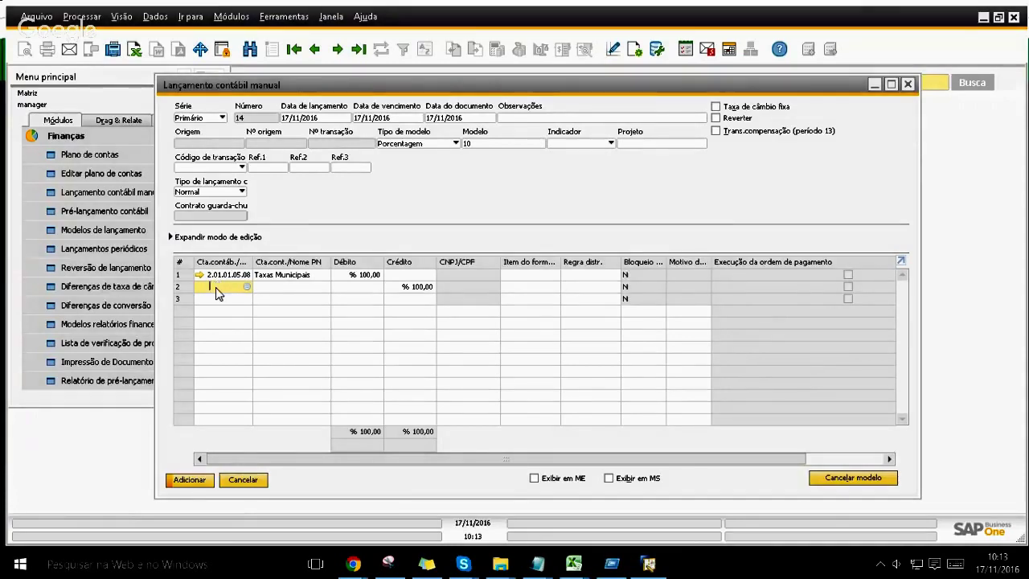
pyautogui.hotkey('ctrl', 'Tab')
pyautogui.press('Down')
pyautogui.press('Down')
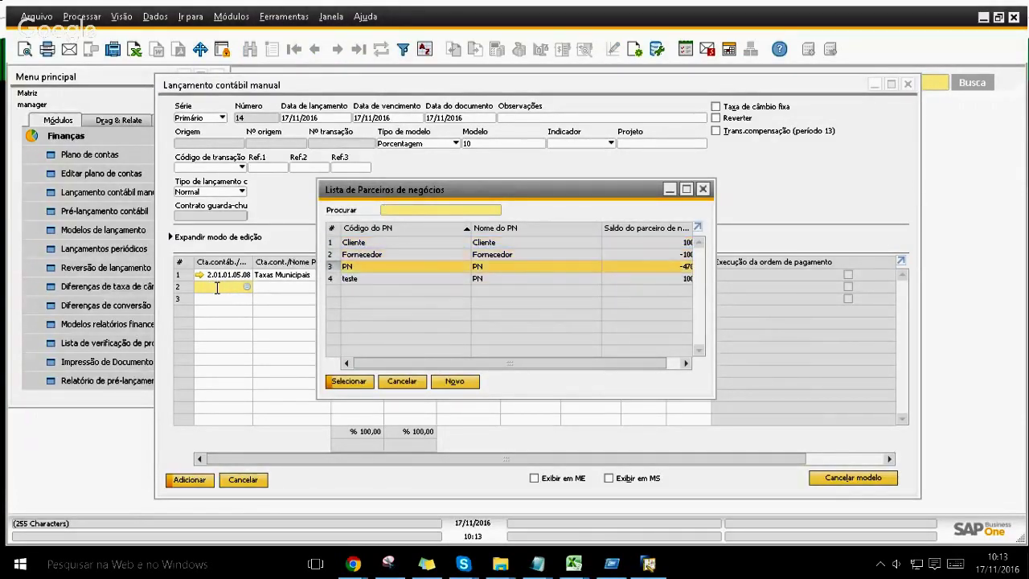
pyautogui.press('Down')
pyautogui.press('Return')
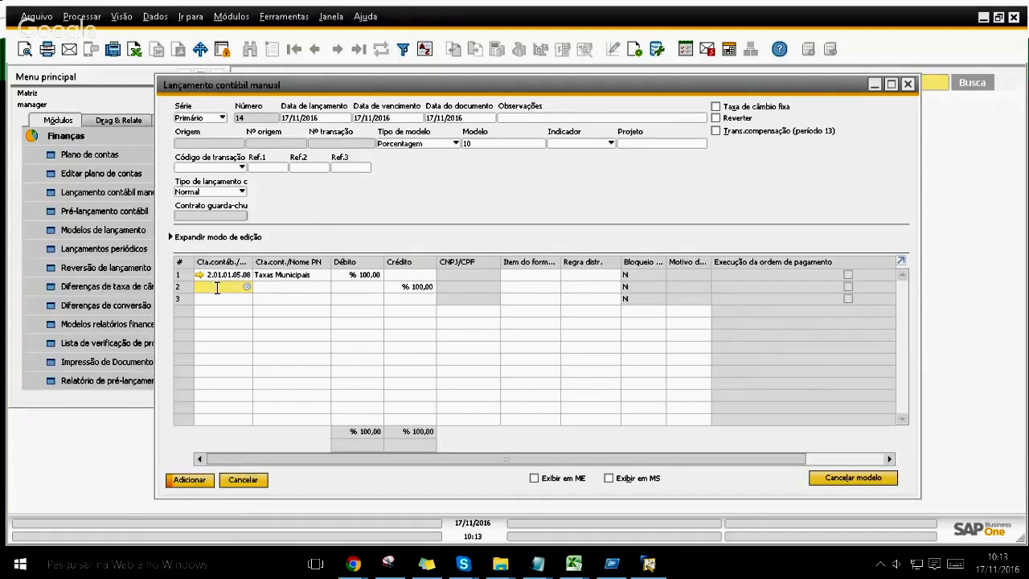
pyautogui.press('Tab')
pyautogui.press('Up')
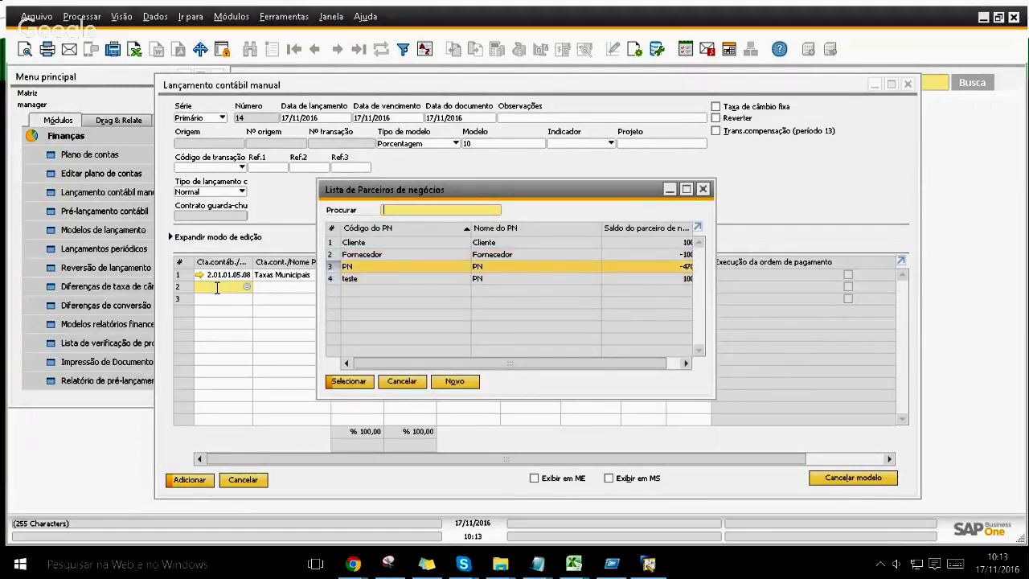
pyautogui.press('Up')
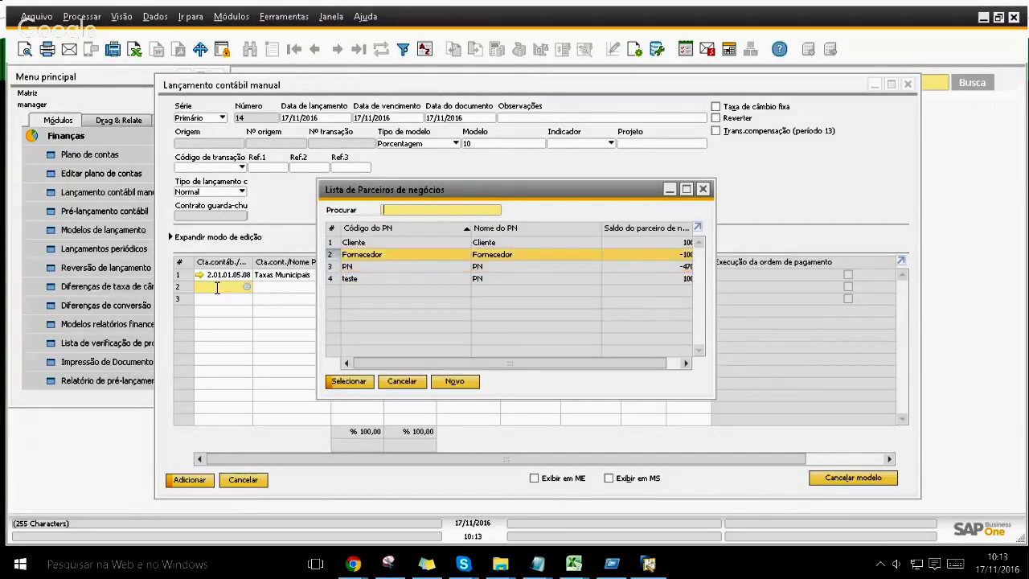
pyautogui.press('Up')
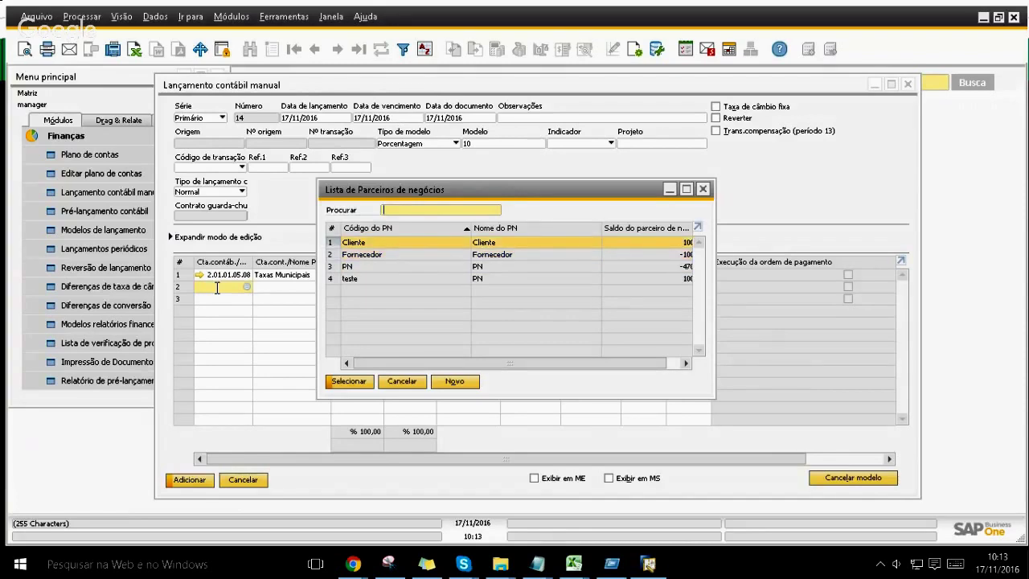
pyautogui.press('Down')
pyautogui.press('Return')
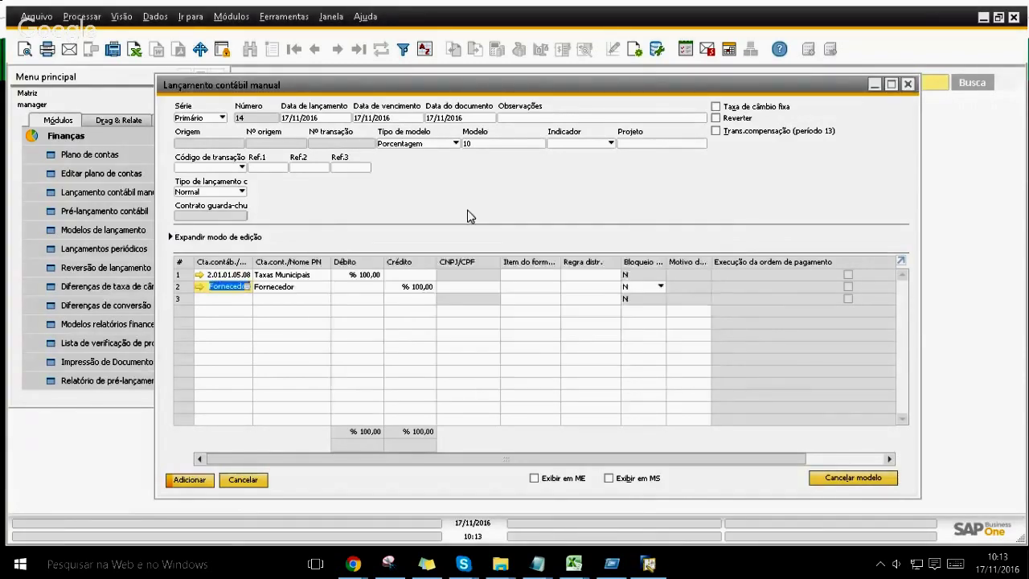
pyautogui.press('Tab')
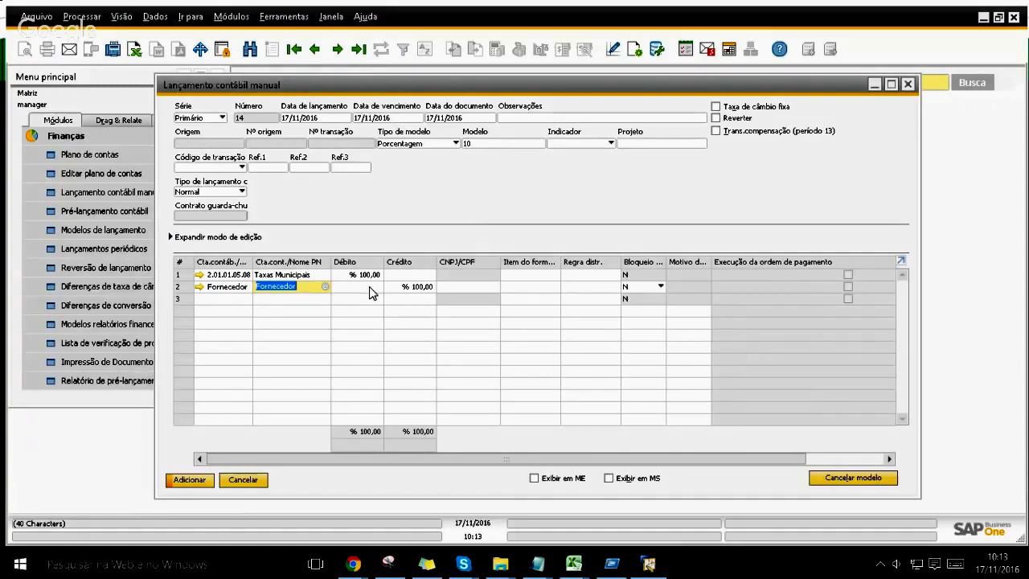
# Step: Debit row 1 R$ 20,00, post journal entry 14, and close the form
pyautogui.click(367, 276)
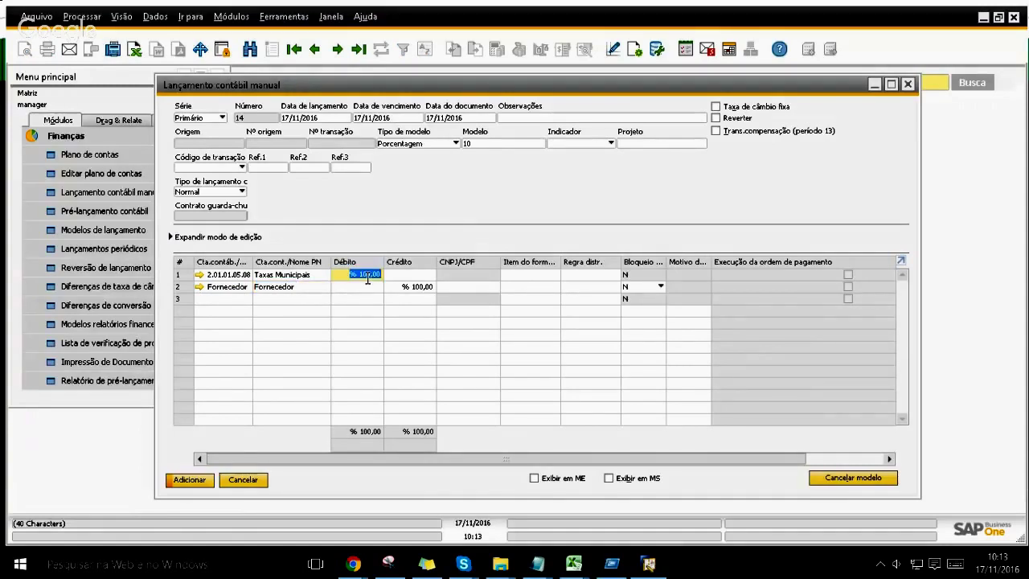
pyautogui.write('20')
pyautogui.press('Tab')
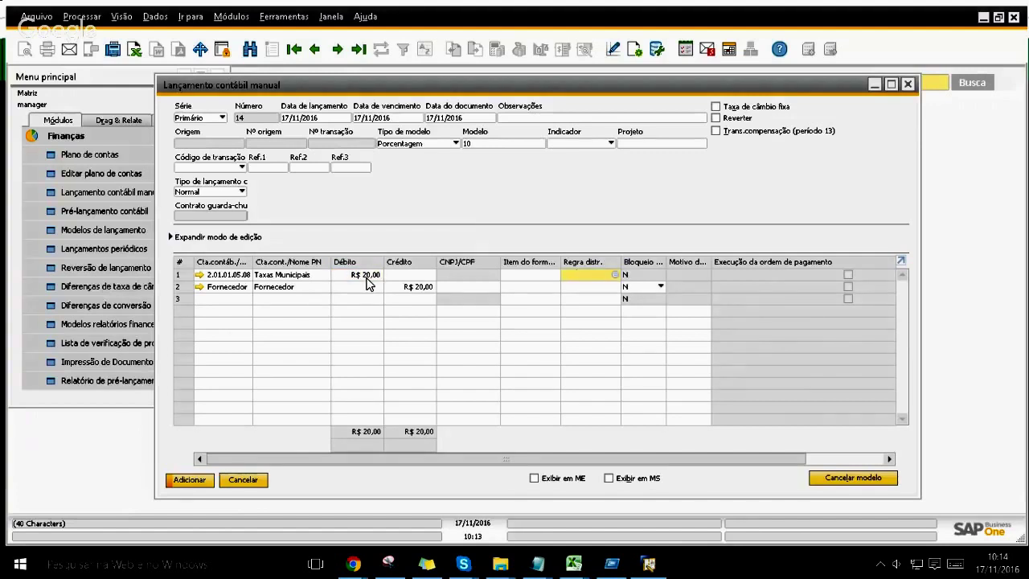
pyautogui.press('Return')
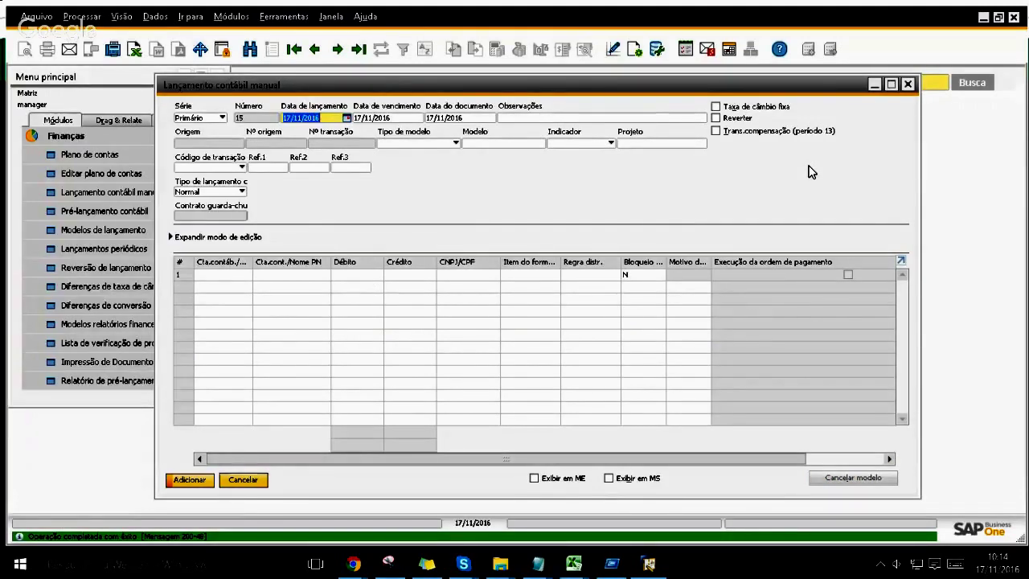
pyautogui.press('Escape')
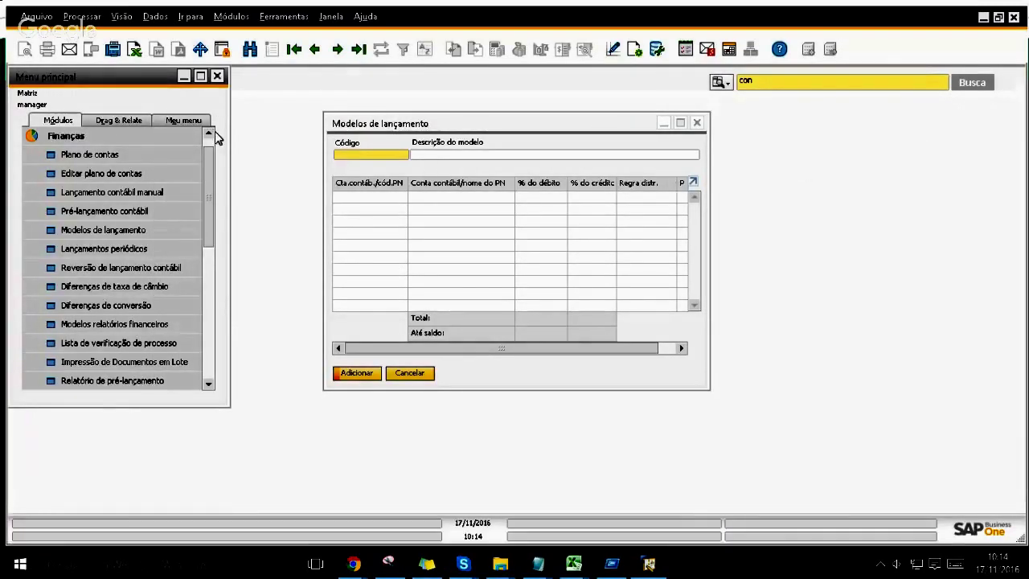
# Step: Open Banco > Contas a pagar for supplier Fornecedor
pyautogui.click(184, 135)
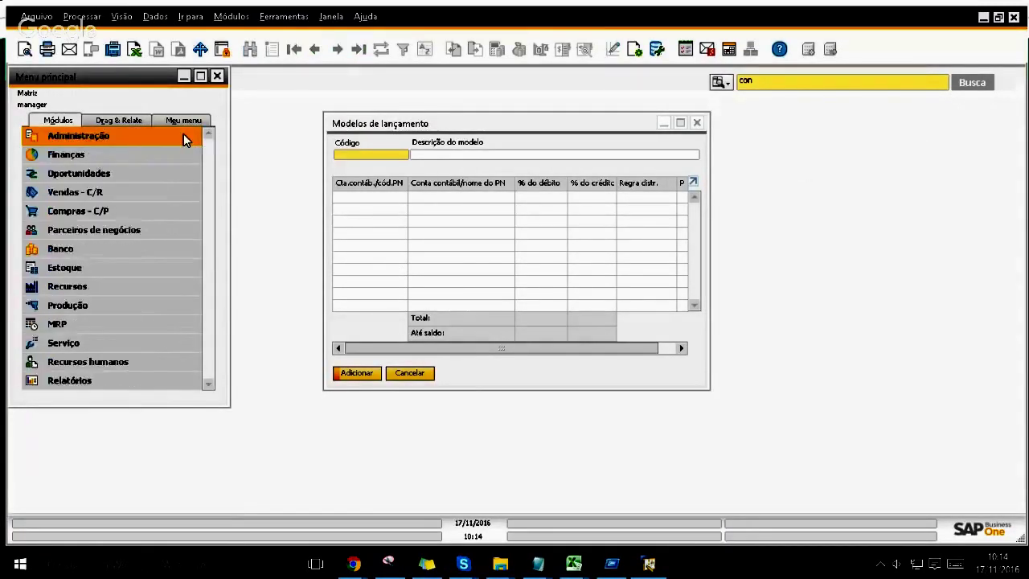
pyautogui.click(124, 252)
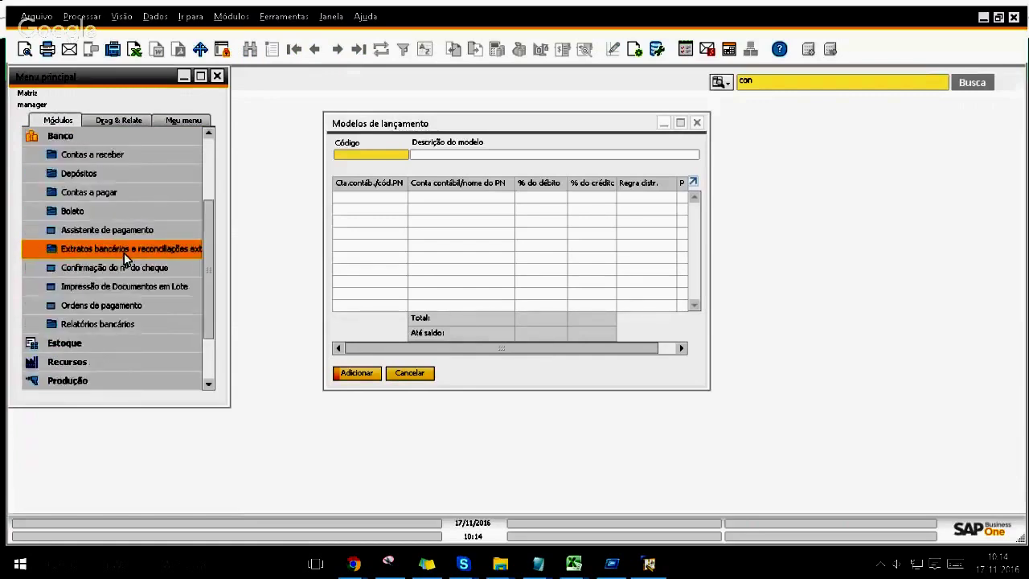
pyautogui.click(99, 197)
pyautogui.click(103, 212)
pyautogui.press('Tab')
pyautogui.doubleClick(495, 243)
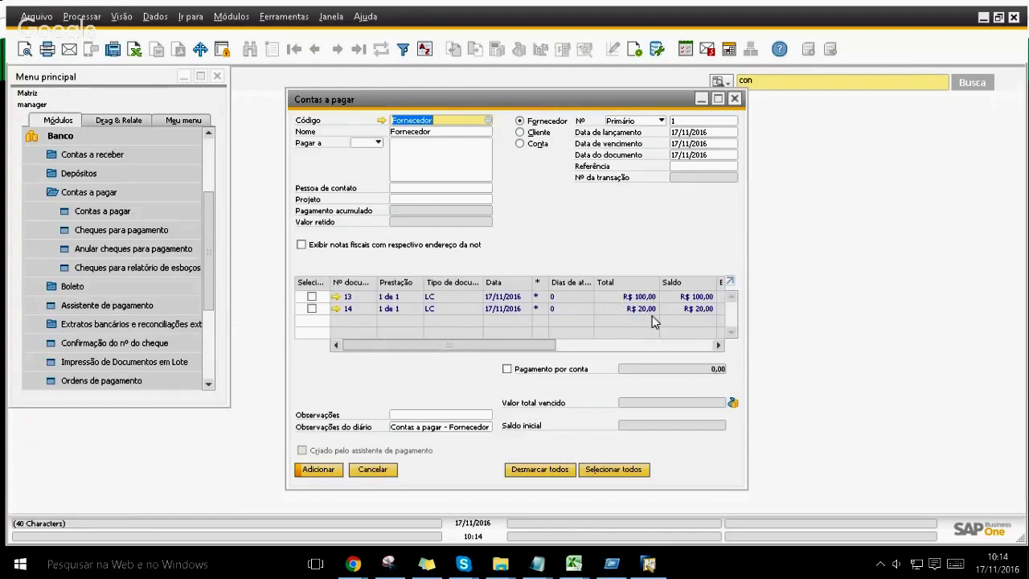
# Step: Check journal entry 14 in Fornecedor's payables, then close everything without saving
pyautogui.click(337, 309)
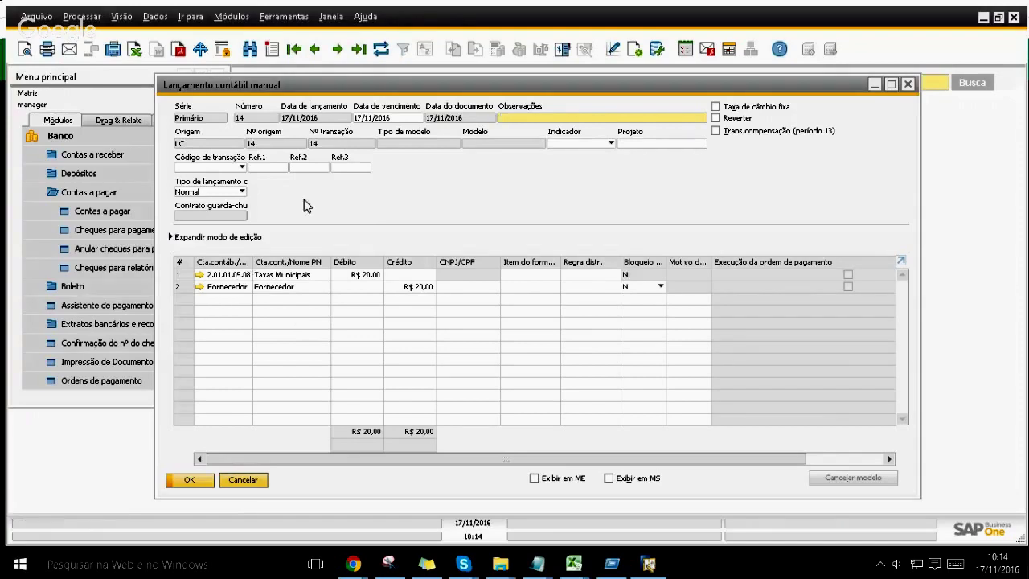
pyautogui.press('Escape')
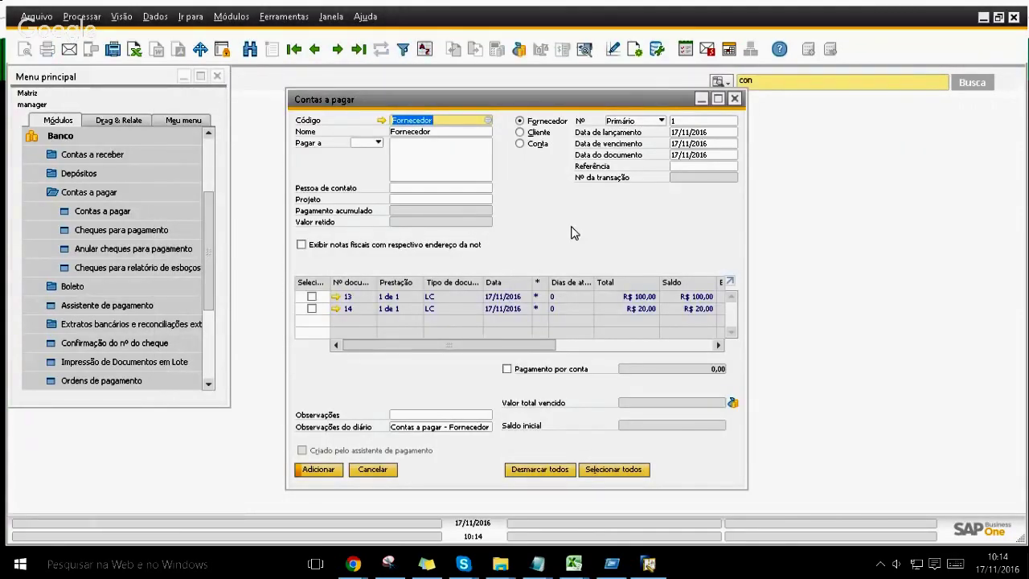
pyautogui.press('Escape')
pyautogui.press('Tab')
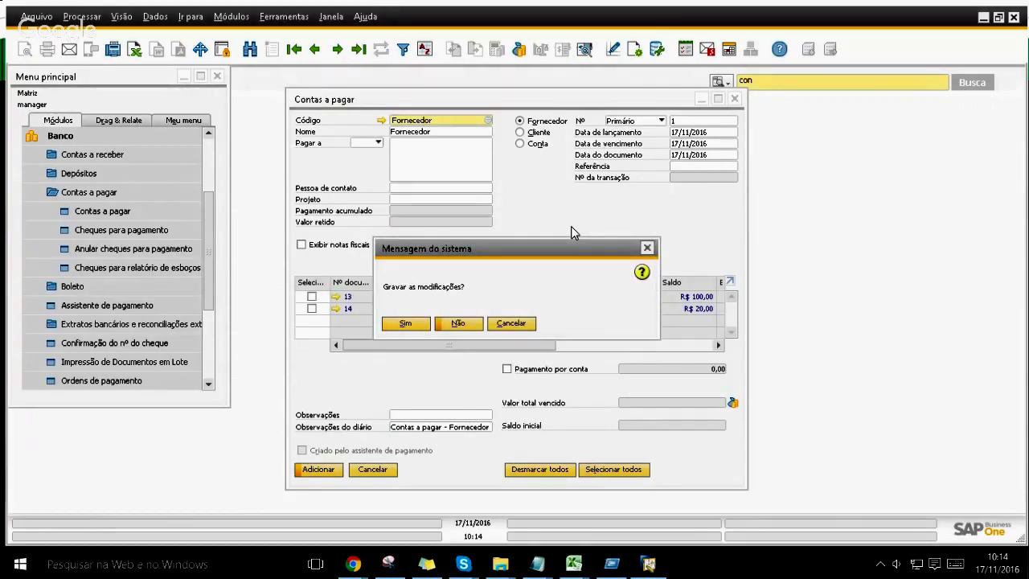
pyautogui.press('Return')
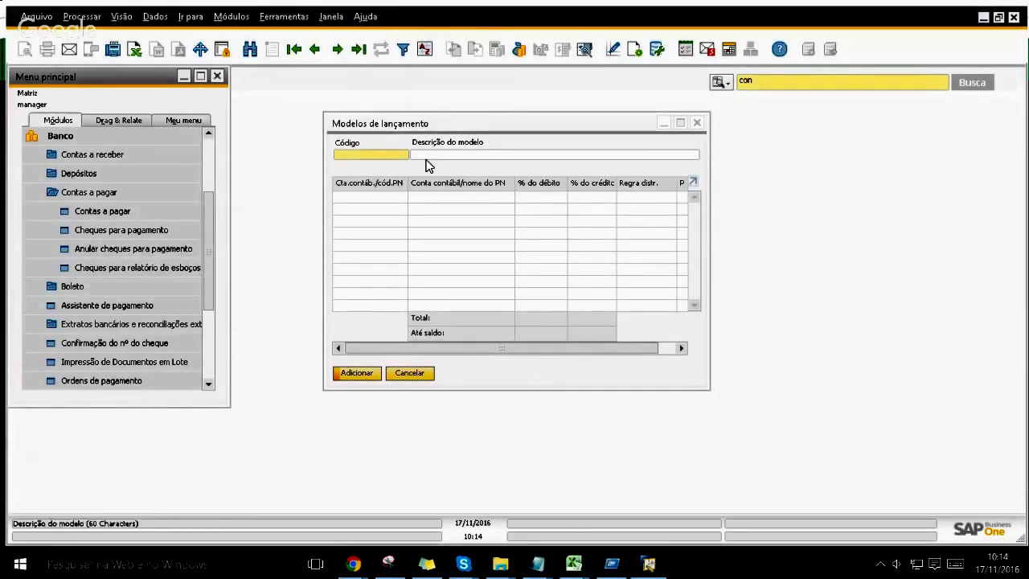
# Step: Move the Modelos de lançamento window and switch it to search mode
pyautogui.moveTo(412, 127); pyautogui.dragTo(377, 111)
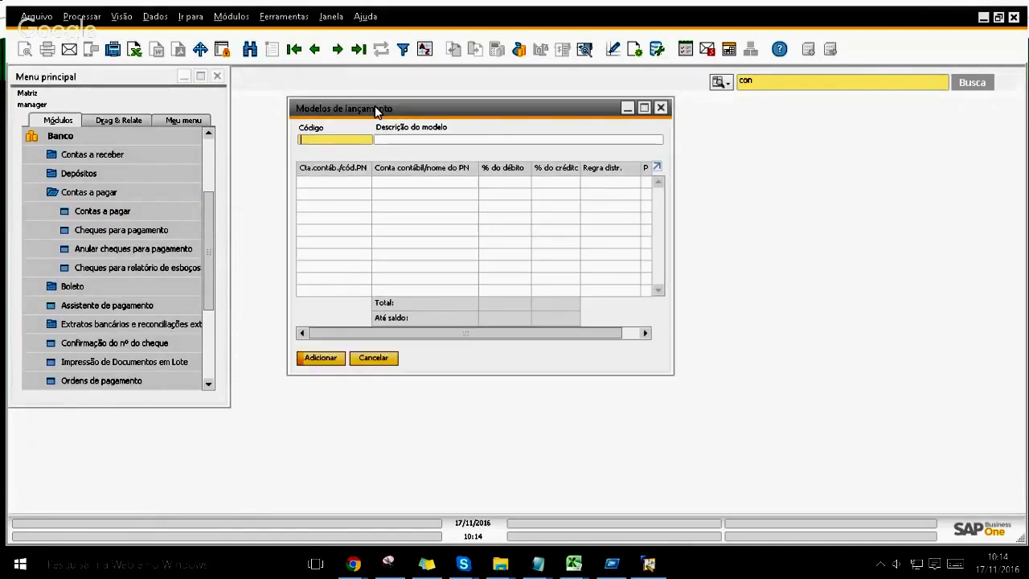
pyautogui.click(398, 143)
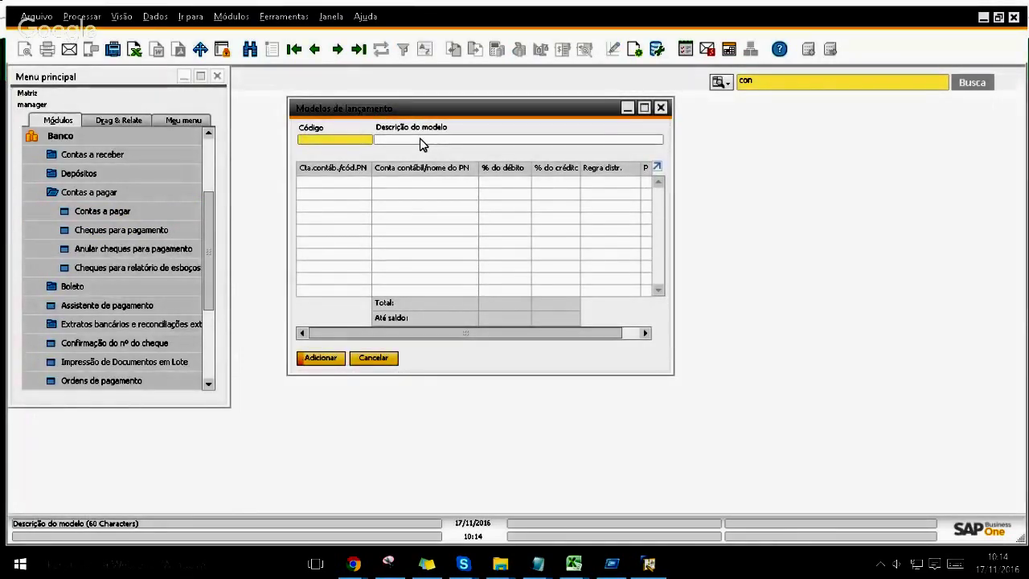
pyautogui.hotkey('ctrl', 'f')
# Step: Close the posting templates window, open Lançamentos periódicos, and enter code 01
pyautogui.click(661, 107)
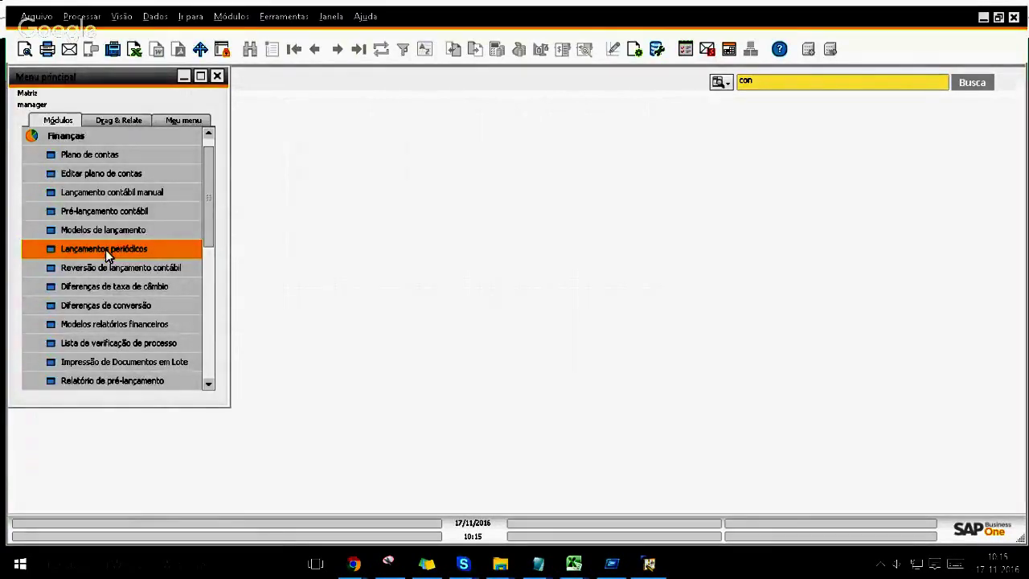
pyautogui.click(106, 249)
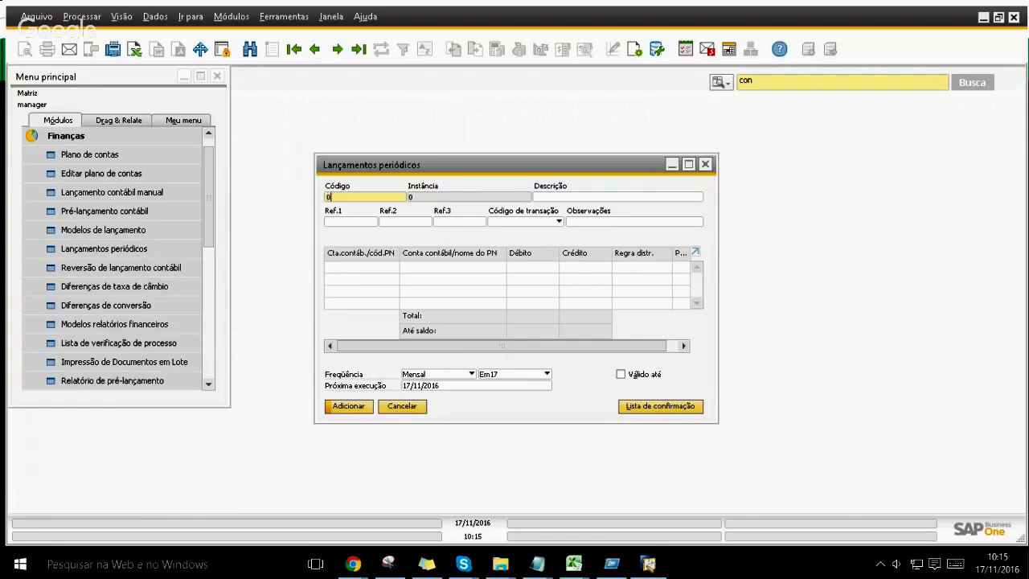
pyautogui.write('01')
pyautogui.press('Tab')
# Step: Enter the periodic posting description 'Lançamento periódicos'
pyautogui.write('Lançamen')
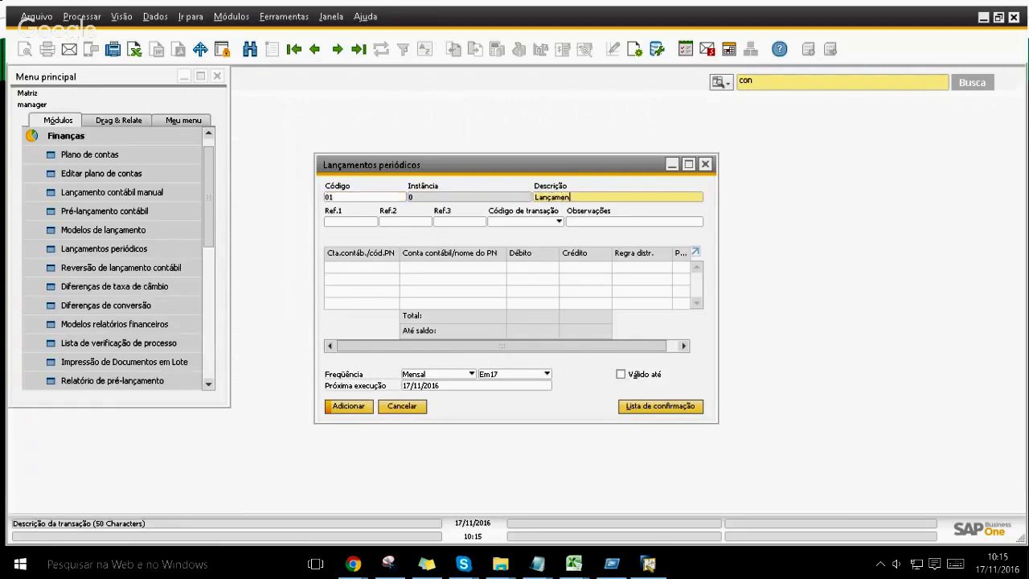
pyautogui.write('to recorrente')
pyautogui.press('BackSpace')
pyautogui.press('BackSpace')
pyautogui.press('BackSpace')
pyautogui.press('BackSpace')
pyautogui.press('BackSpace')
pyautogui.press('BackSpace')
pyautogui.press('BackSpace')
pyautogui.press('BackSpace')
pyautogui.press('BackSpace')
pyautogui.press('BackSpace')
pyautogui.write('periódio')
pyautogui.press('BackSpace')
pyautogui.write('cos')
# Step: Skip the reference and transaction code fields and add remarks 'Lançamentos despesas'
pyautogui.press('Tab')
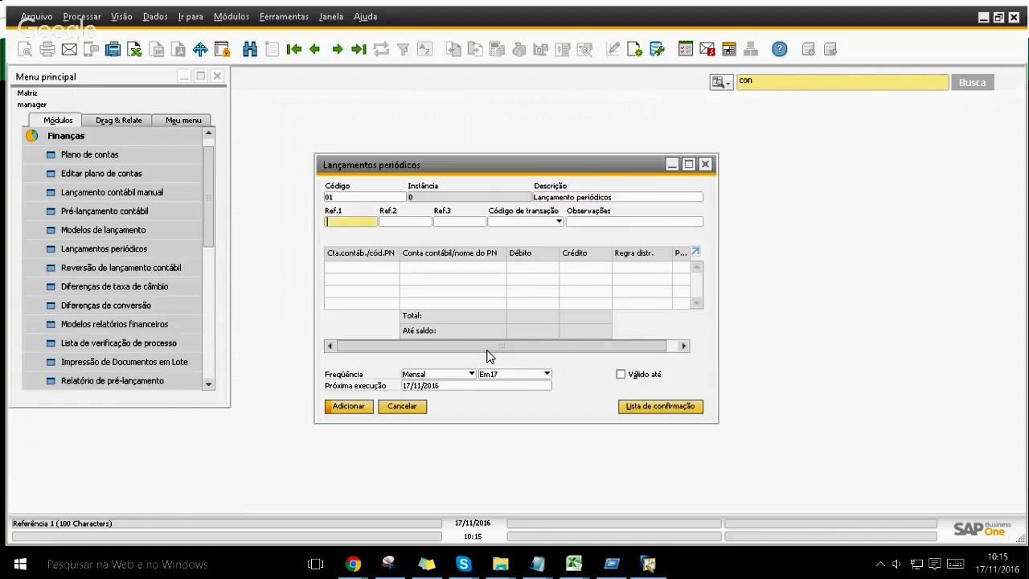
pyautogui.press('Tab')
pyautogui.press('Tab')
pyautogui.press('Tab')
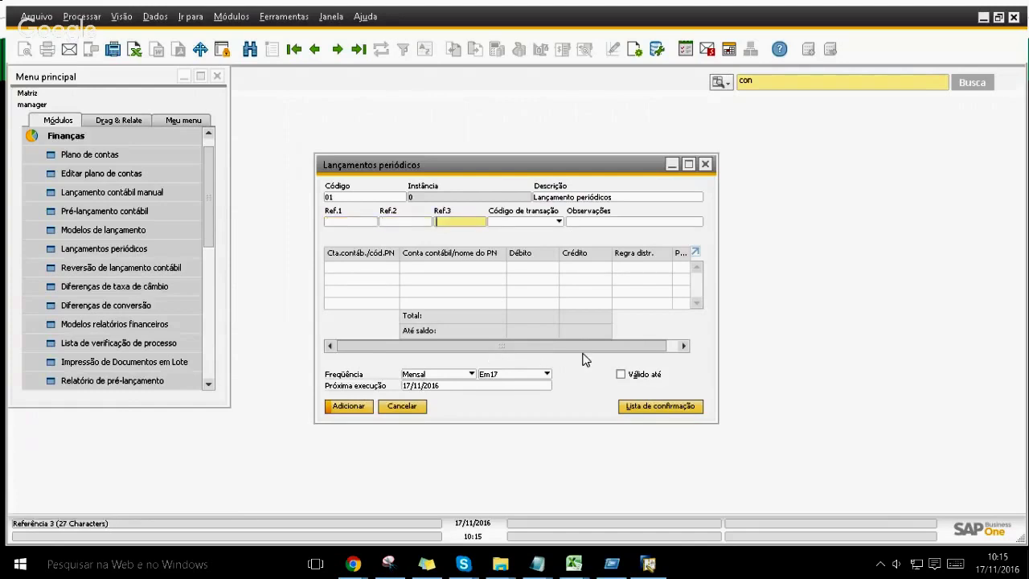
pyautogui.hotkey('alt', 'Down')
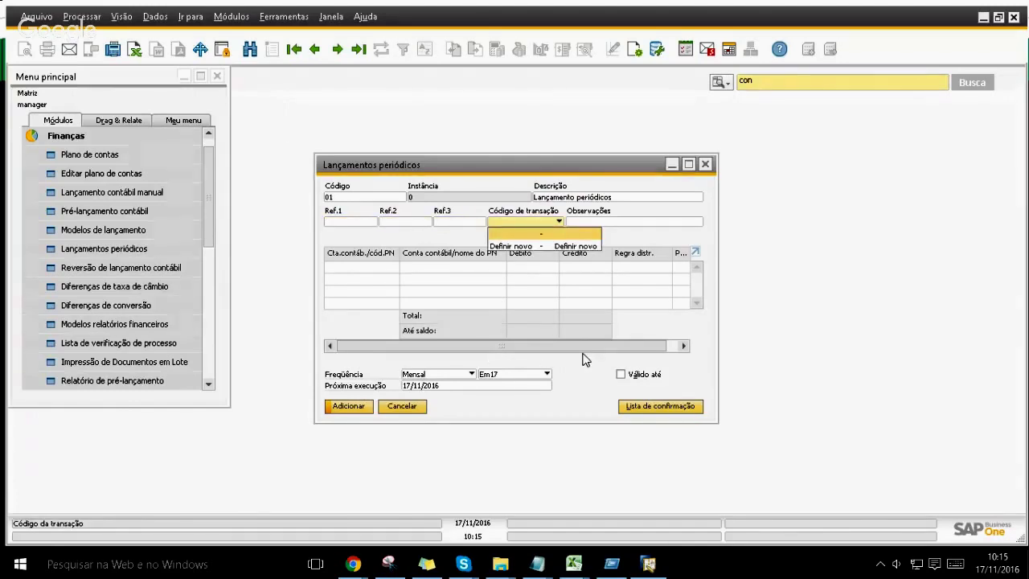
pyautogui.press('Return')
pyautogui.press('Tab')
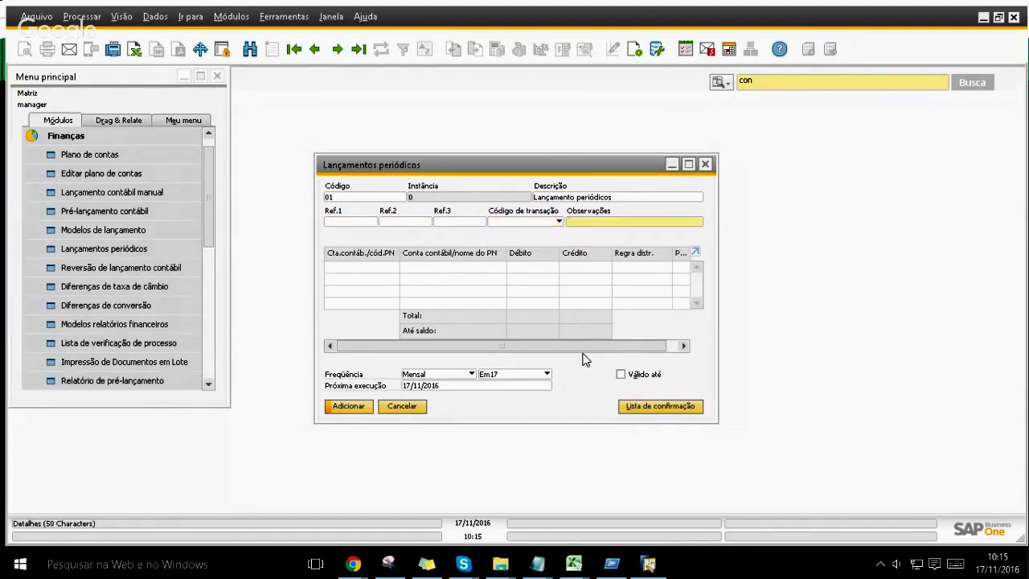
pyautogui.write('Lançamentos despesas')
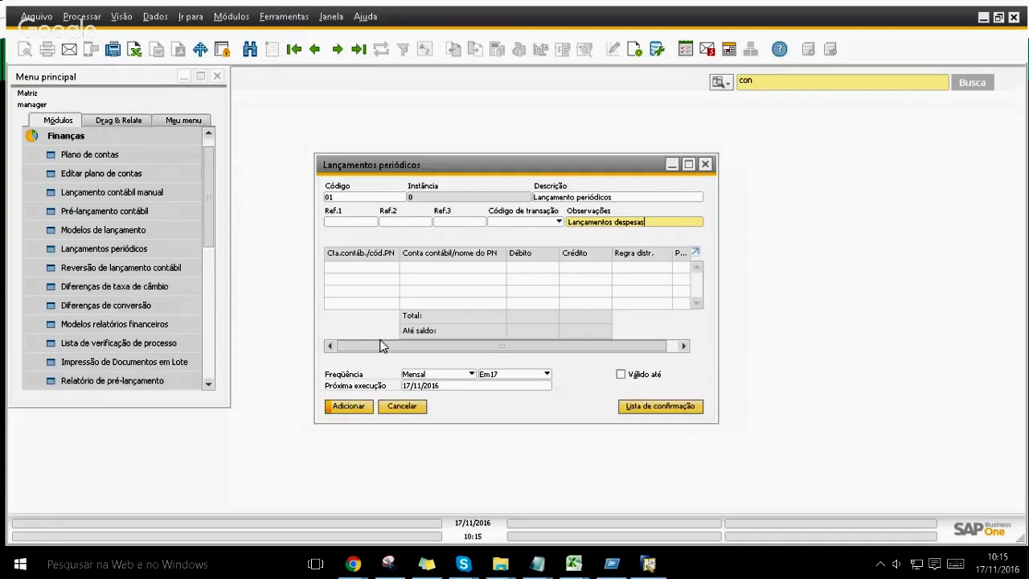
pyautogui.click(360, 266)
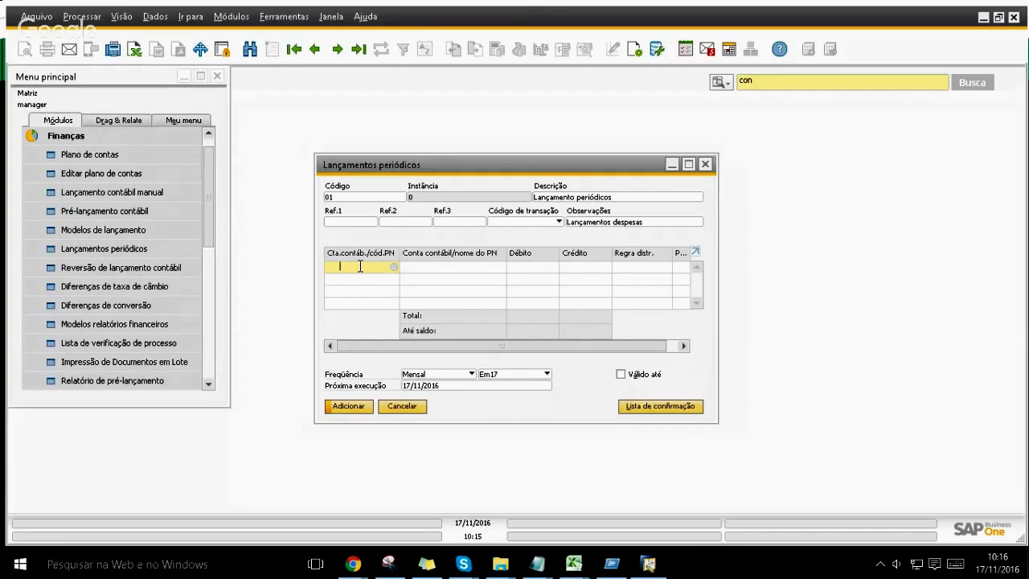
# Step: Make the first posting line credit business partner Fornecedor R$ 100,00
pyautogui.press('Tab')
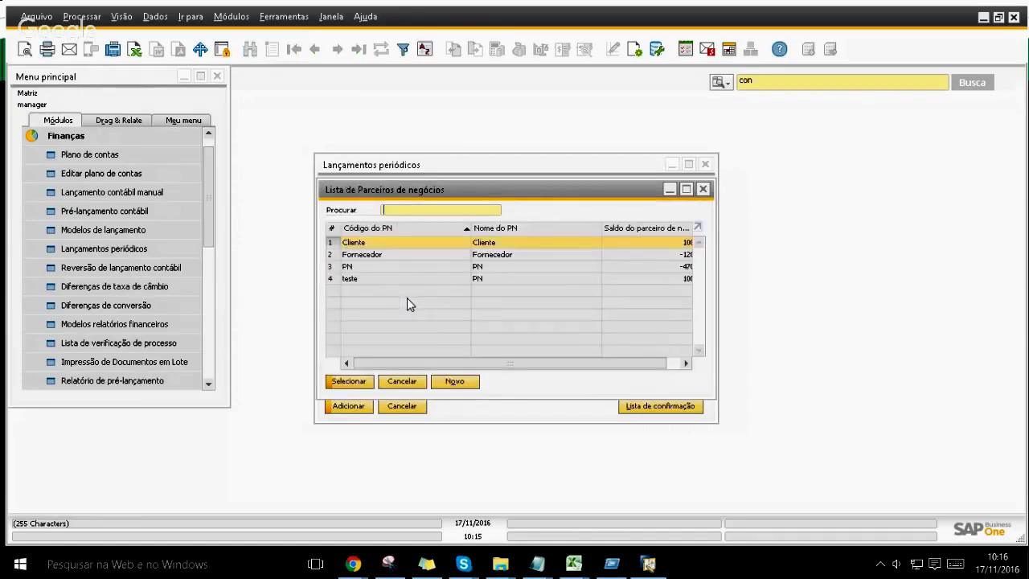
pyautogui.press('Down')
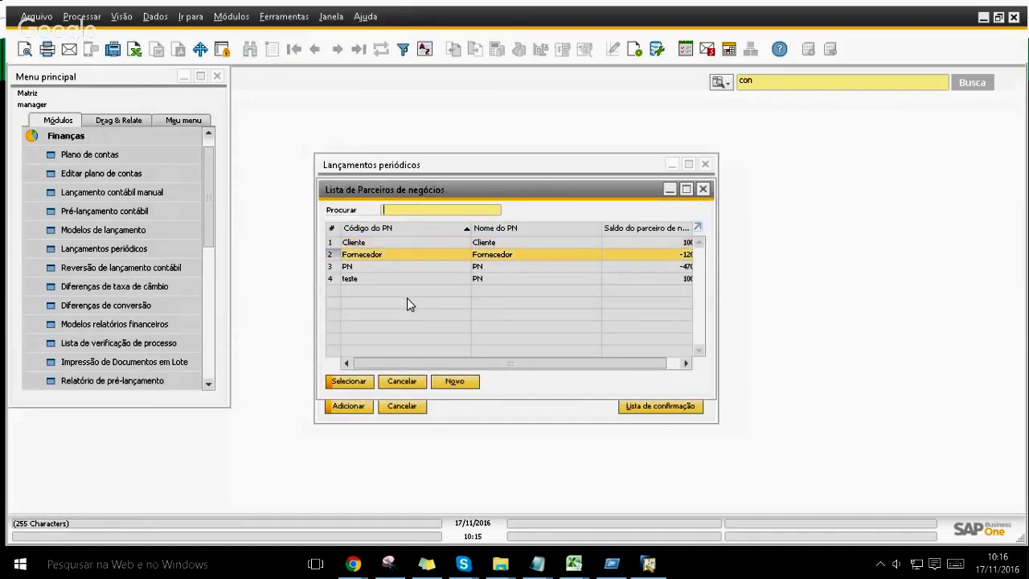
pyautogui.press('Return')
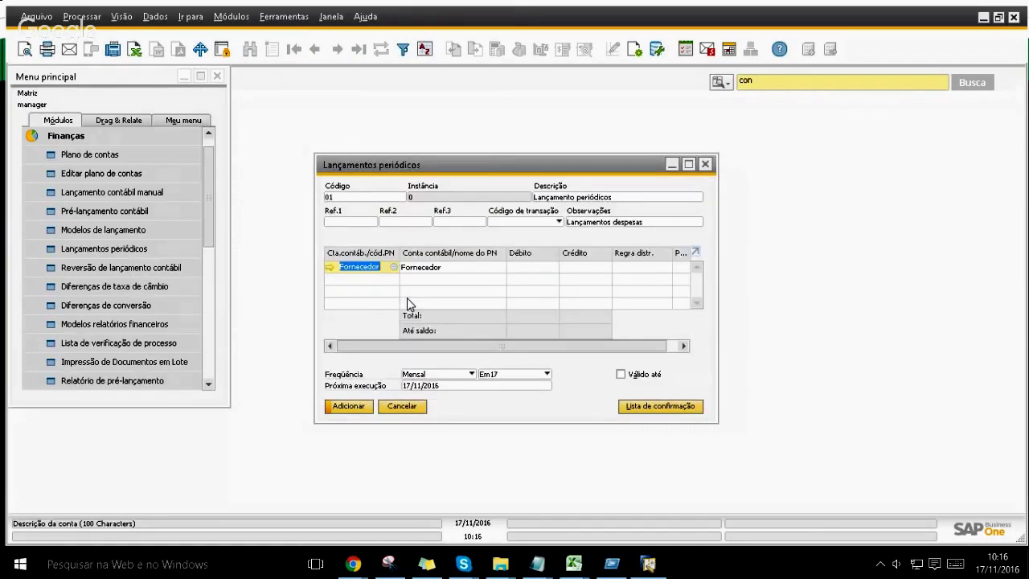
pyautogui.press('Tab')
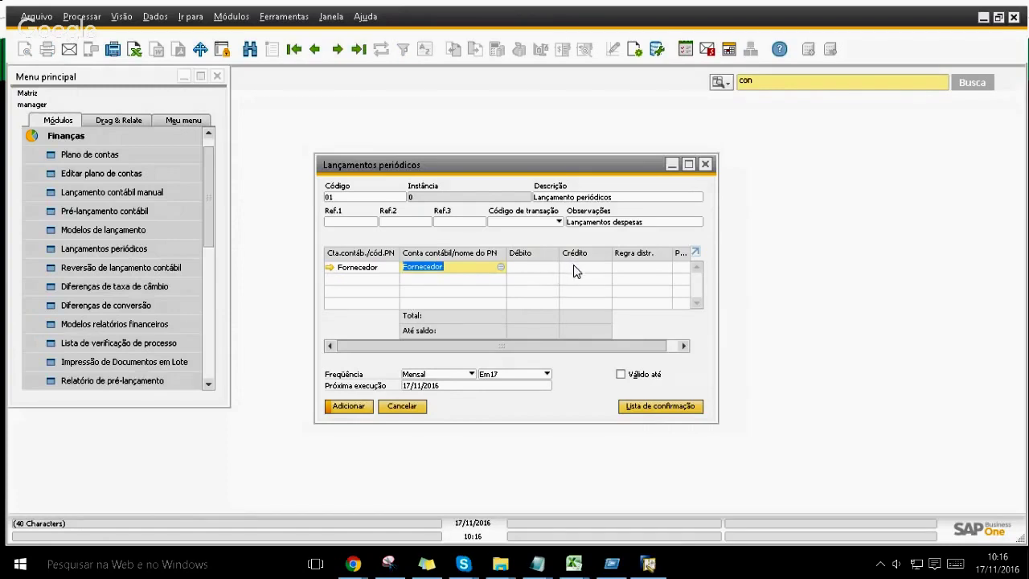
pyautogui.click(575, 266)
pyautogui.write('100')
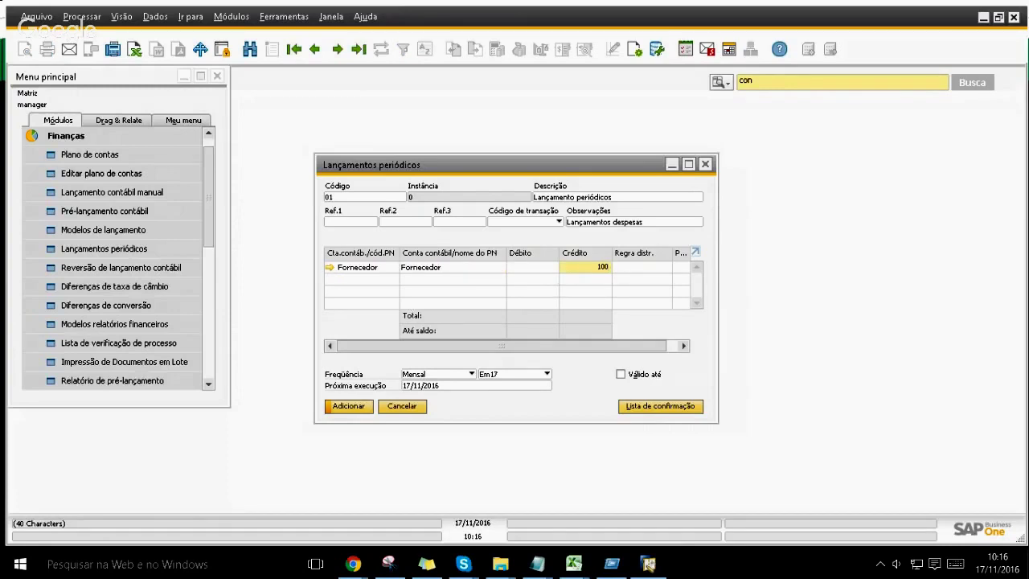
pyautogui.press('Tab')
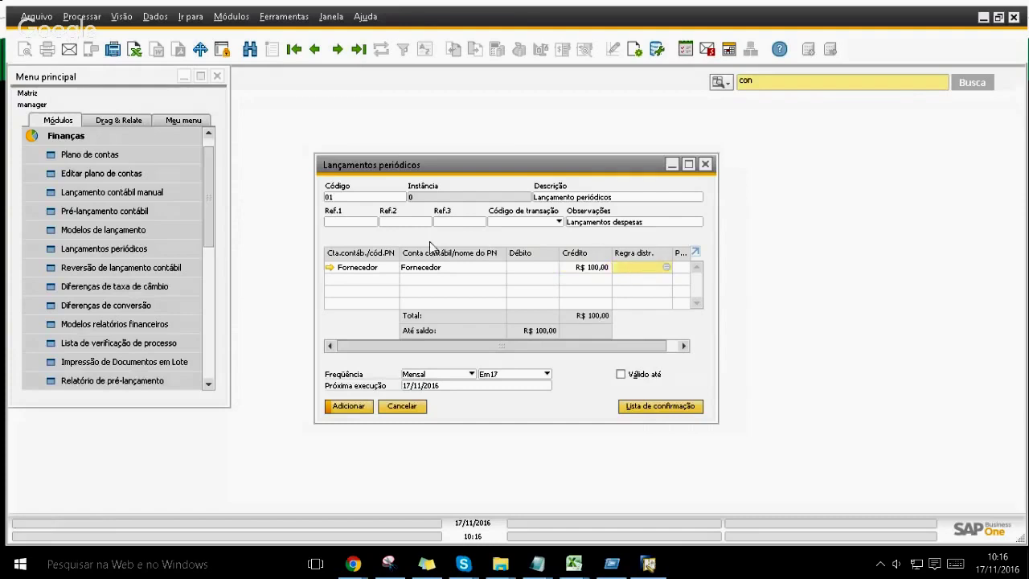
pyautogui.click(361, 278)
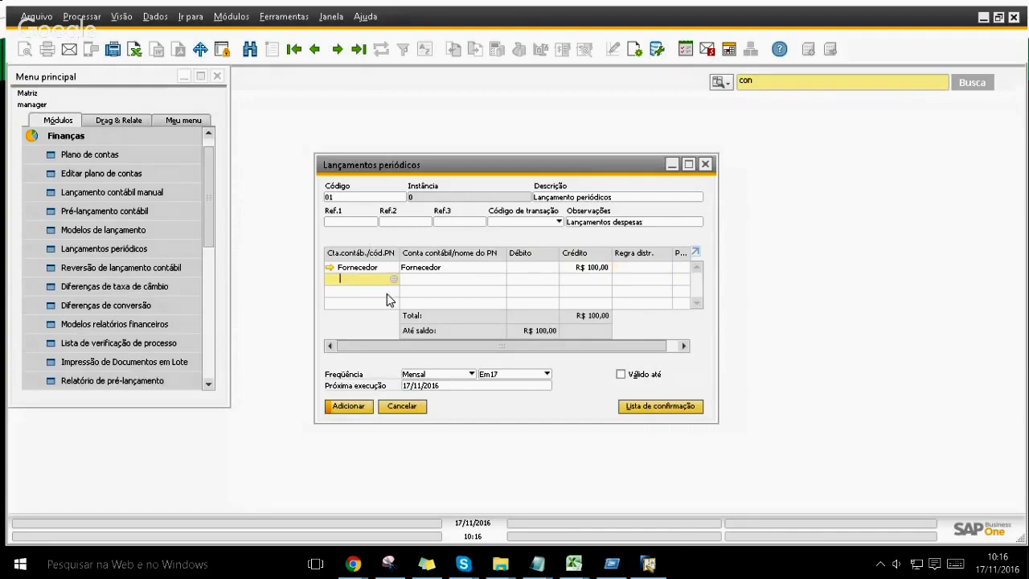
# Step: Select account 4.01.01.04.01 Aluguéis for the second posting line
pyautogui.write('4')
pyautogui.press('Tab')
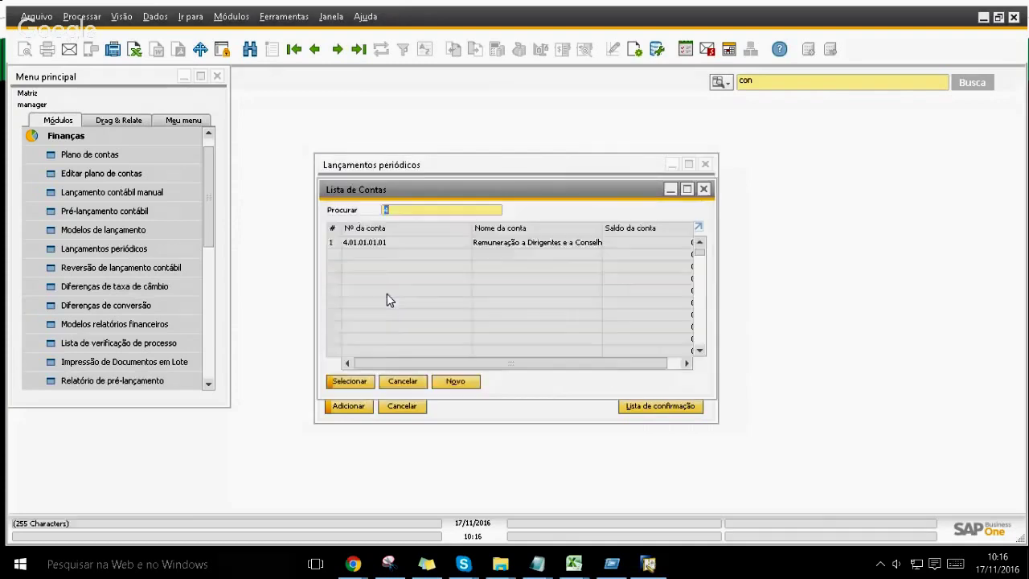
pyautogui.press('Down')
pyautogui.press('Down')
pyautogui.press('Down')
pyautogui.press('Down')
pyautogui.press('Down')
pyautogui.press('Down')
pyautogui.press('Down')
pyautogui.press('Down')
pyautogui.press('Down')
pyautogui.press('Down')
pyautogui.press('Down')
pyautogui.press('Down')
pyautogui.press('Down')
pyautogui.press('Down')
pyautogui.press('Up')
pyautogui.press('Up')
pyautogui.press('Up')
pyautogui.press('Up')
pyautogui.press('Up')
pyautogui.press('Up')
pyautogui.press('Up')
pyautogui.press('Up')
pyautogui.press('Up')
pyautogui.press('Up')
pyautogui.press('Up')
pyautogui.press('Up')
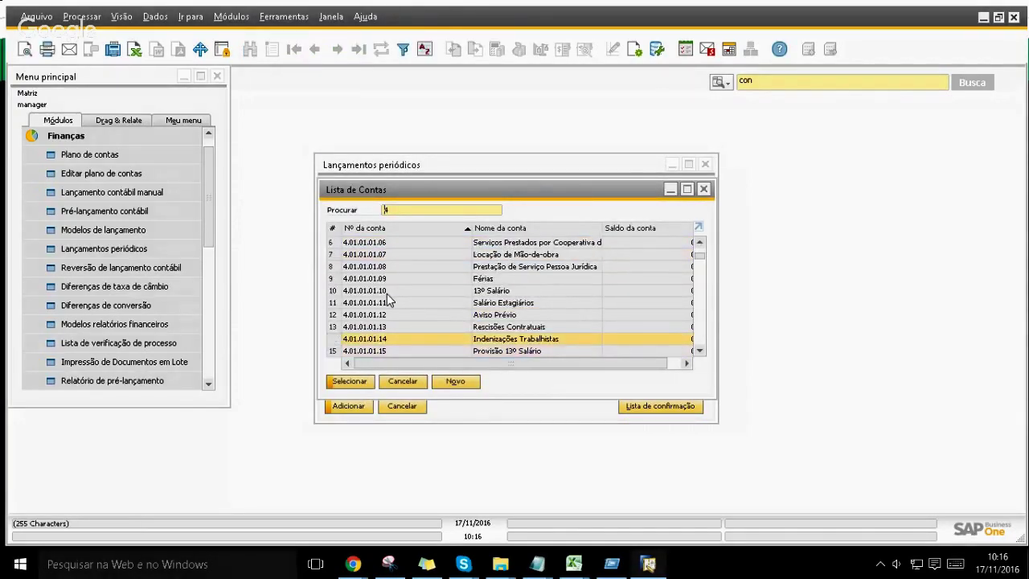
pyautogui.press('Up')
pyautogui.press('Up')
pyautogui.press('Down')
pyautogui.press('Down')
pyautogui.press('Down')
pyautogui.press('Down')
pyautogui.press('Down')
pyautogui.press('Down')
pyautogui.press('Down')
pyautogui.press('Down')
pyautogui.press('Down')
pyautogui.press('Down')
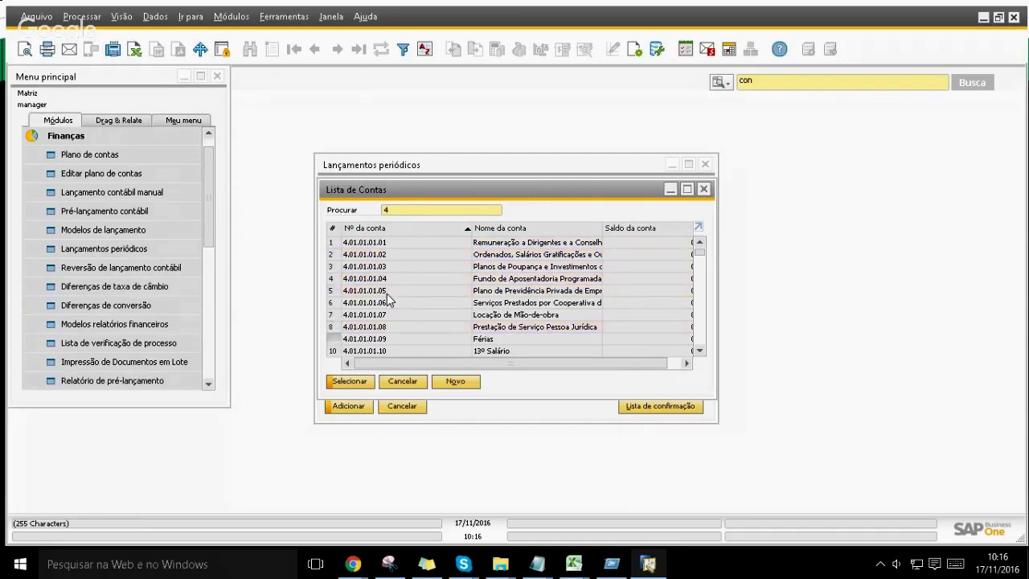
pyautogui.click(500, 228)
pyautogui.write('algu')
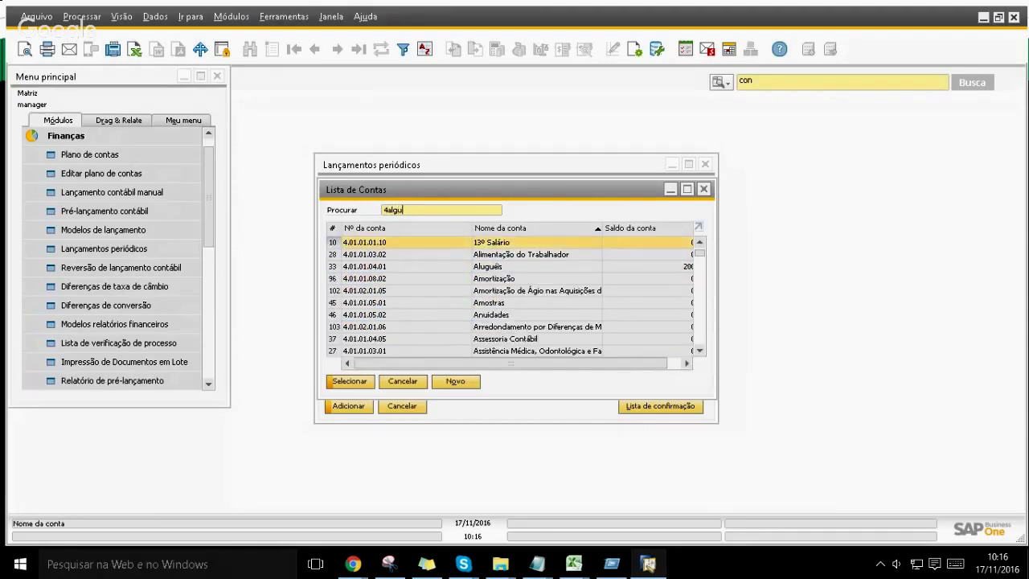
pyautogui.press('BackSpace')
pyautogui.press('BackSpace')
pyautogui.press('BackSpace')
pyautogui.press('BackSpace')
pyautogui.press('BackSpace')
pyautogui.write('algue')
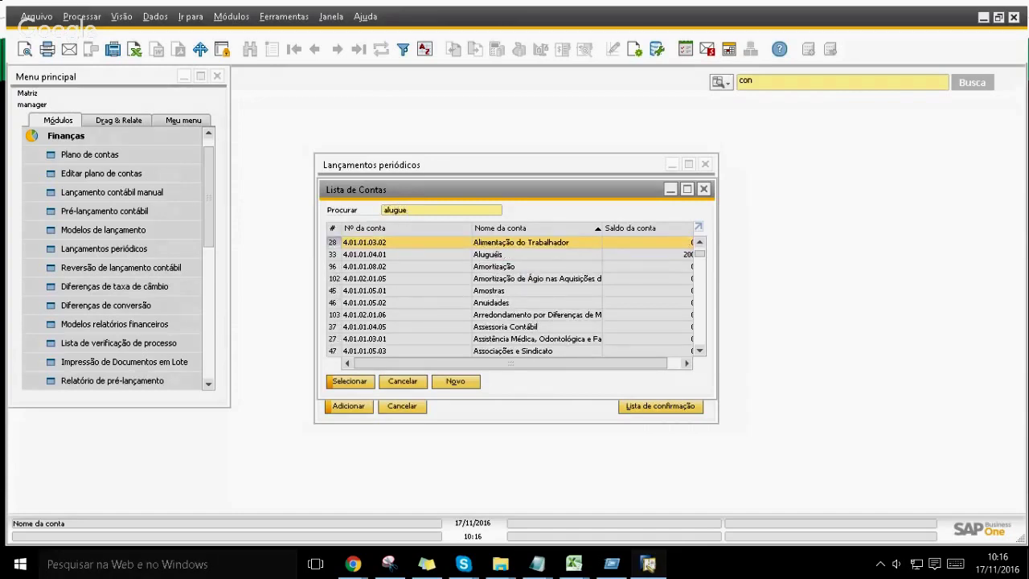
pyautogui.press('Return')
# Step: Set the Fornecedor credit and the Aluguéis debit to R$ 2.000,00 each
pyautogui.press('Tab')
pyautogui.press('Tab')
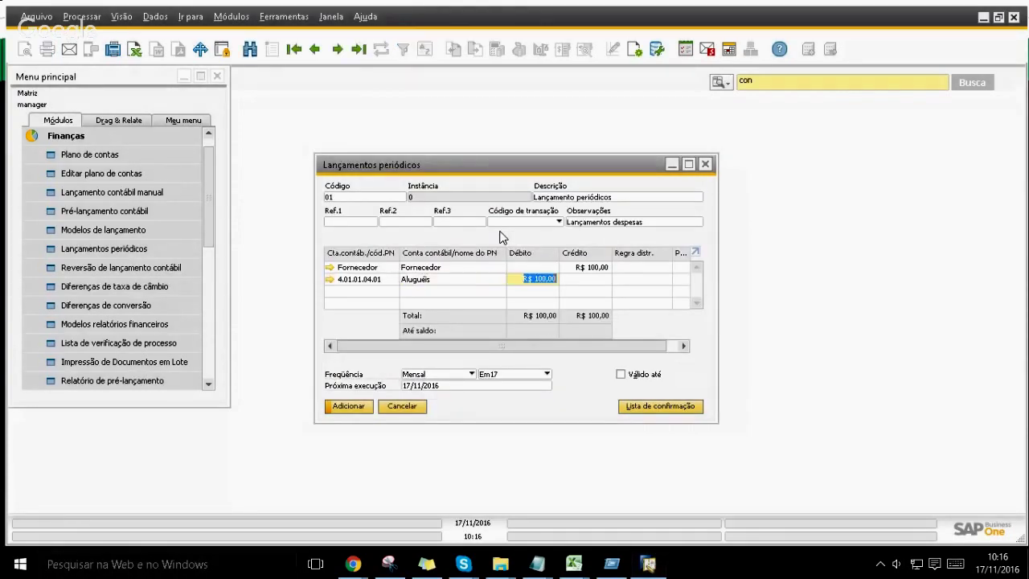
pyautogui.press('Up')
pyautogui.press('Tab')
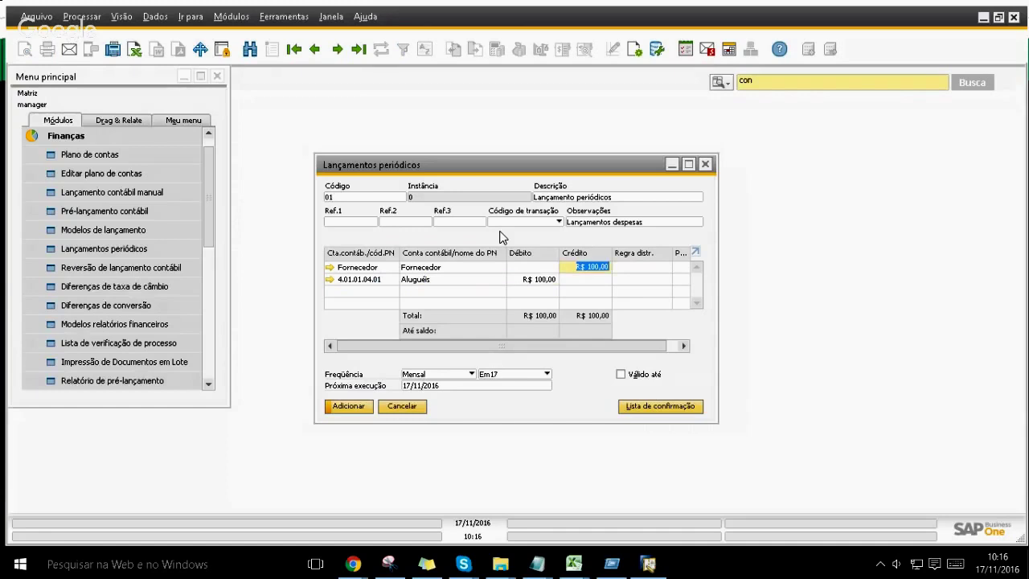
pyautogui.write('2.0')
pyautogui.write('000')
pyautogui.press('Down')
pyautogui.hotkey('shift', 'Tab')
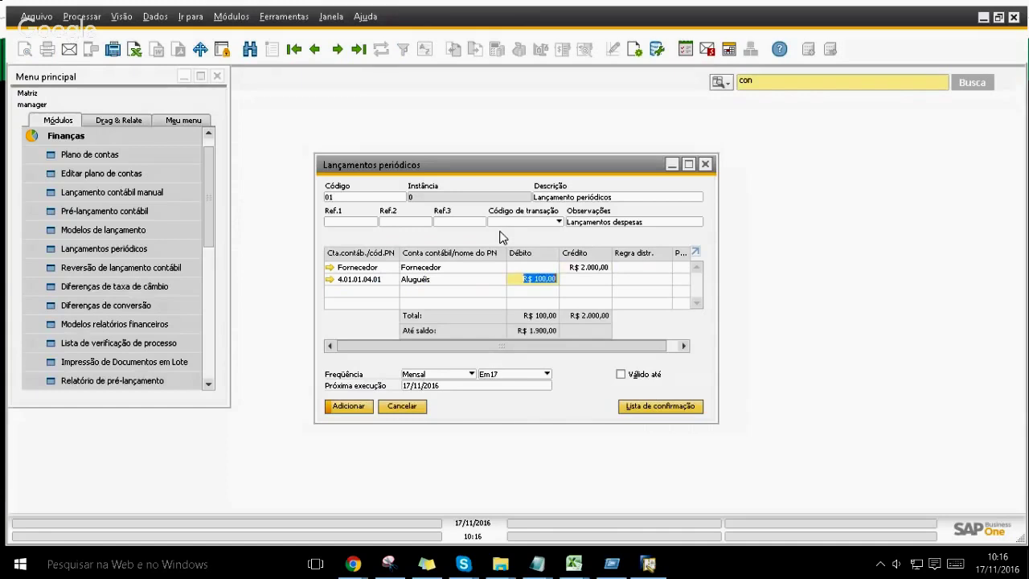
pyautogui.write('2000')
pyautogui.press('Tab')
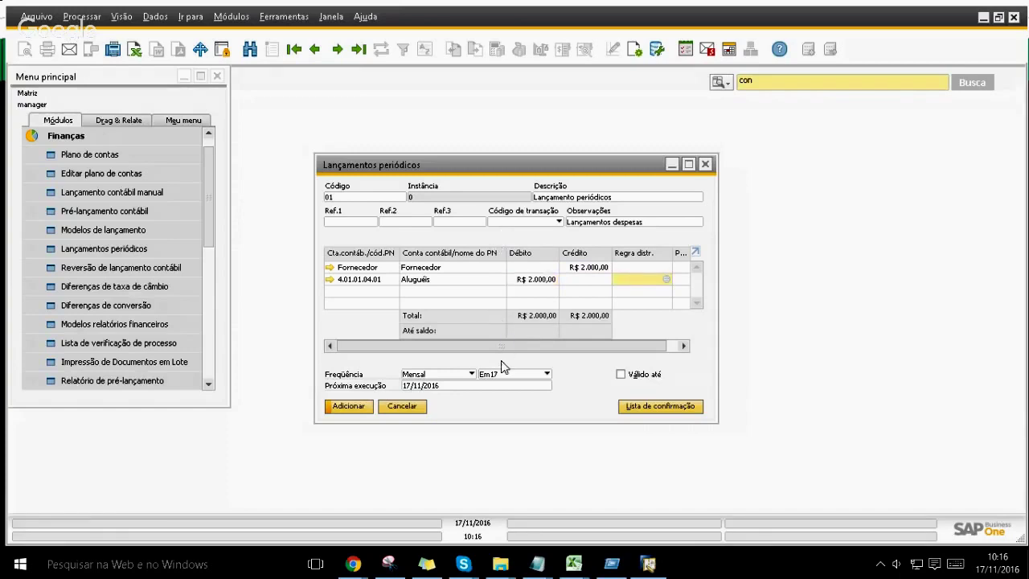
# Step: Keep the recurrence Mensal on day 17 while adjusting the next run date
pyautogui.click(439, 375)
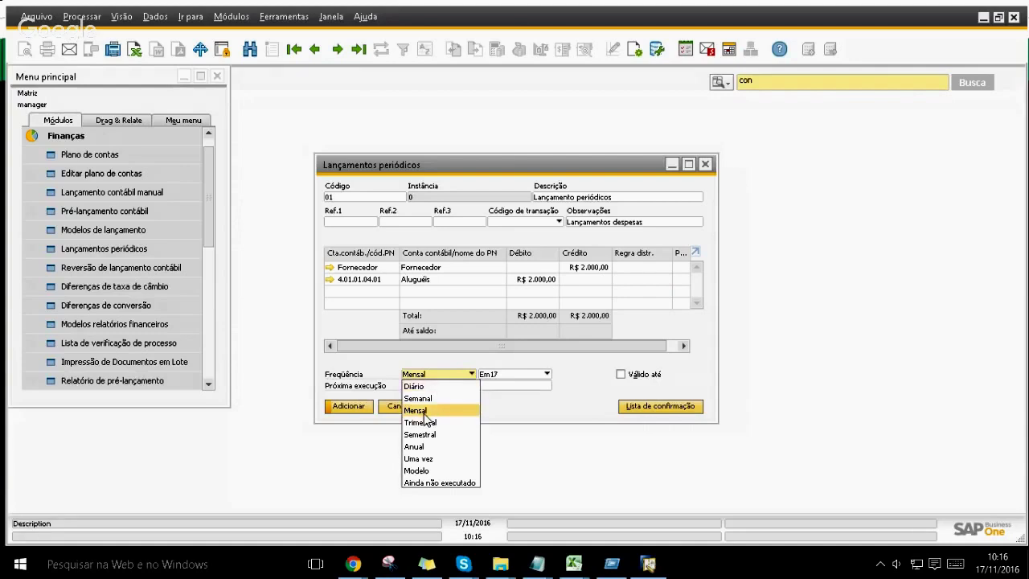
pyautogui.click(425, 412)
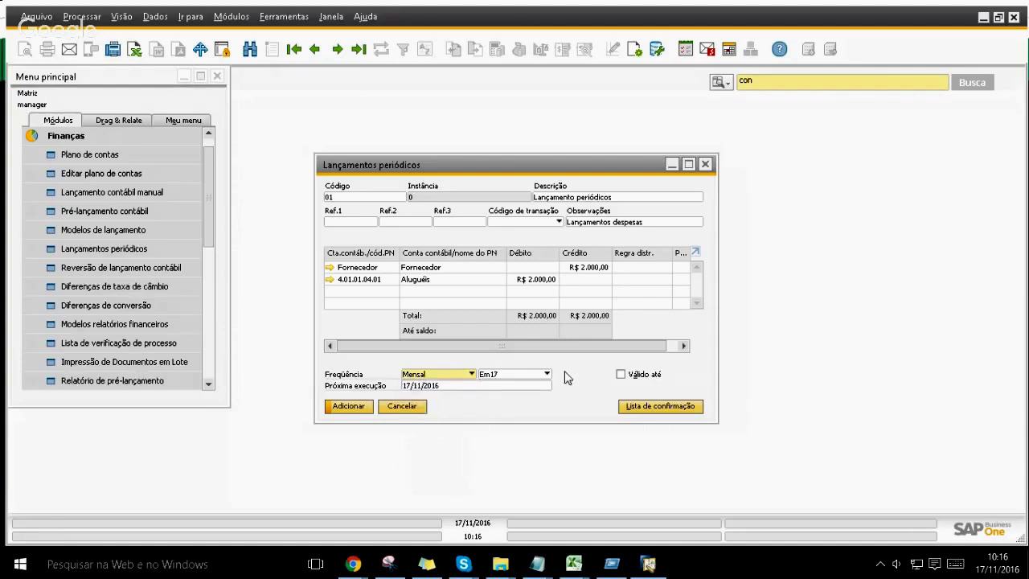
pyautogui.click(515, 375)
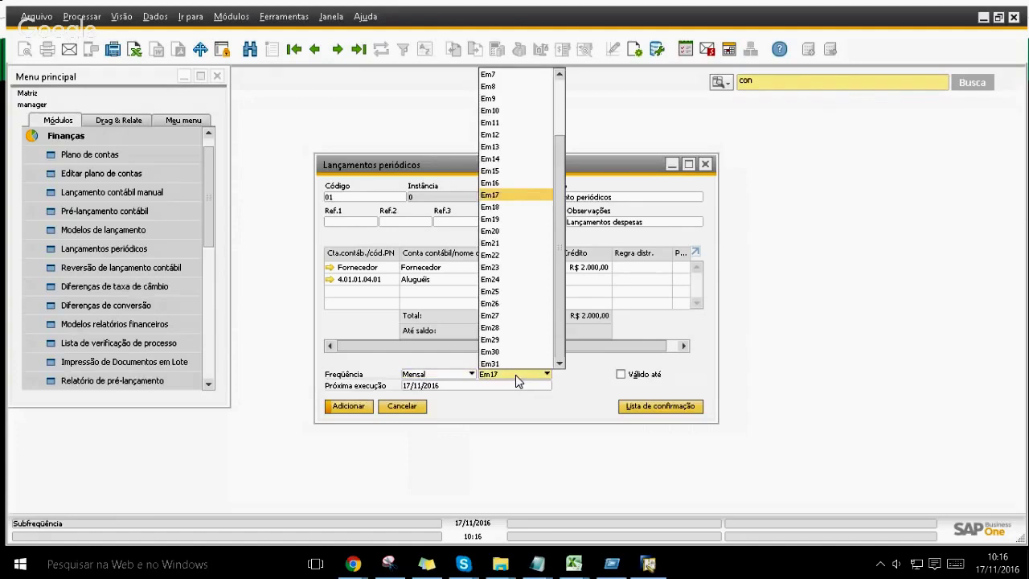
pyautogui.click(515, 375)
pyautogui.click(453, 387)
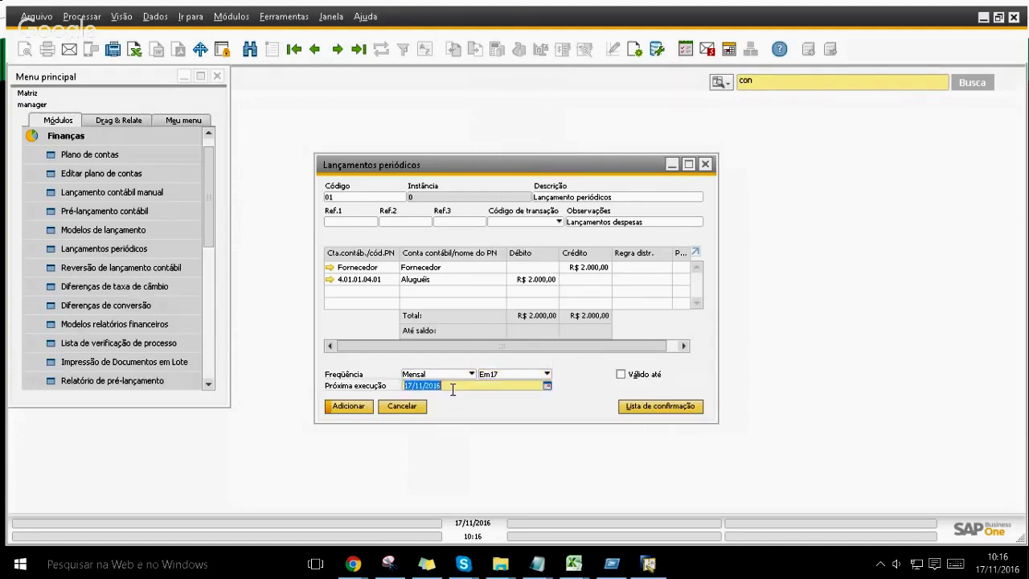
pyautogui.write('16')
pyautogui.press('Tab')
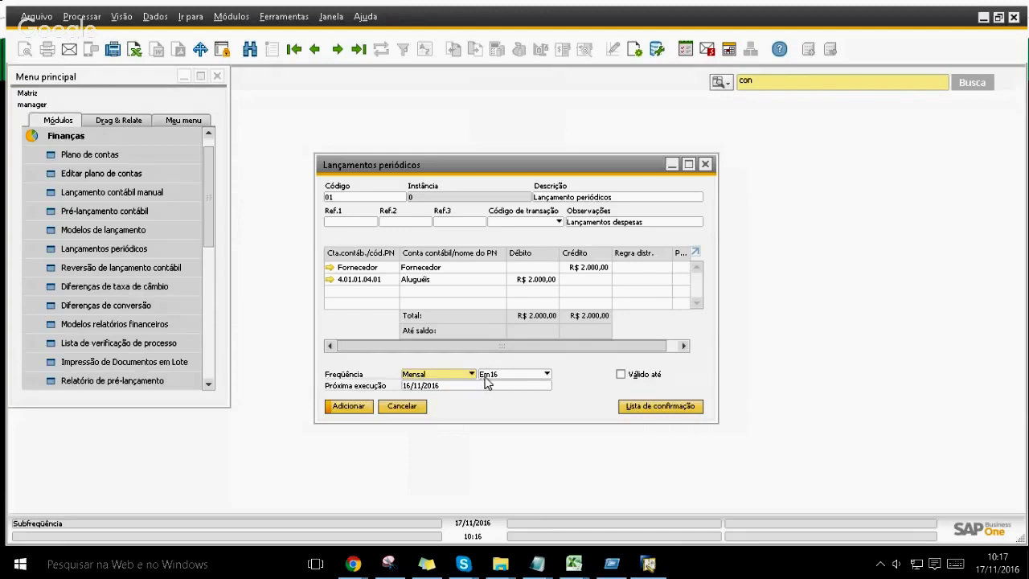
pyautogui.click(486, 378)
pyautogui.press('Down')
pyautogui.press('Return')
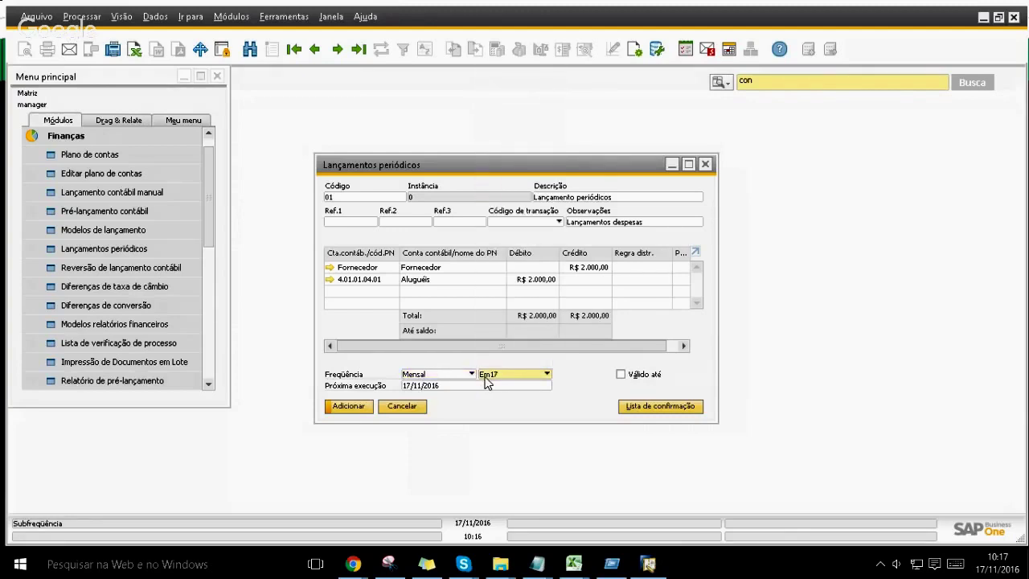
# Step: Make the posting valid until 31/12/2016 and save periodic posting 01
pyautogui.click(621, 378)
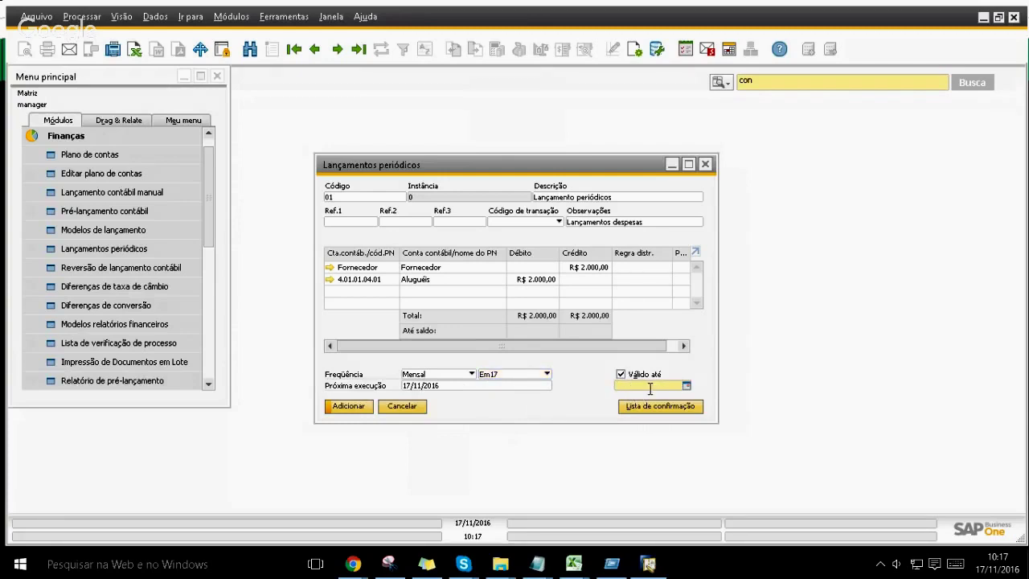
pyautogui.write('12')
pyautogui.press('BackSpace')
pyautogui.press('BackSpace')
pyautogui.write('31122016')
pyautogui.press('Tab')
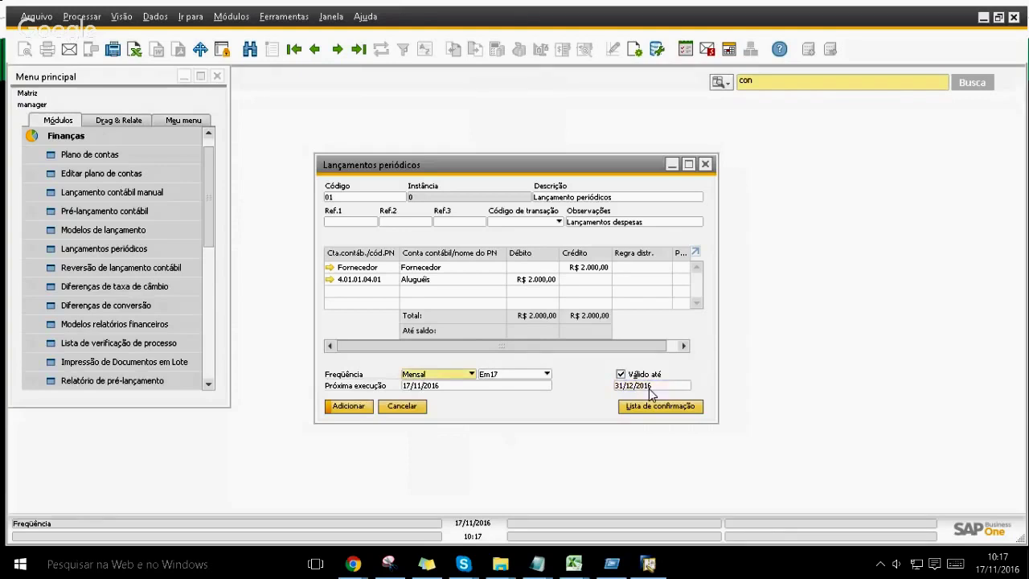
pyautogui.click(337, 412)
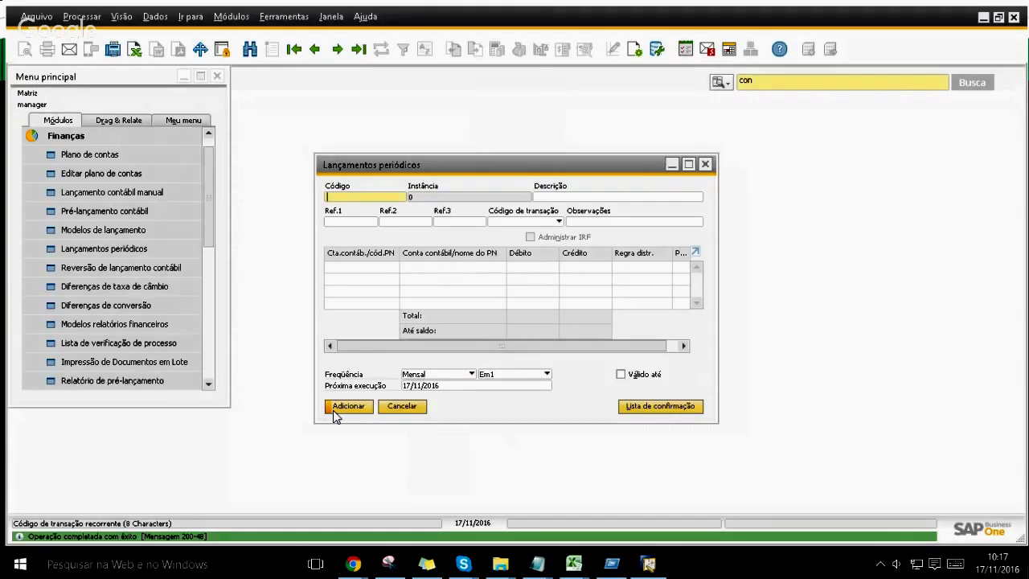
# Step: In the Services settings, enable showing recurring postings and recurring transactions at session start
pyautogui.press('Escape')
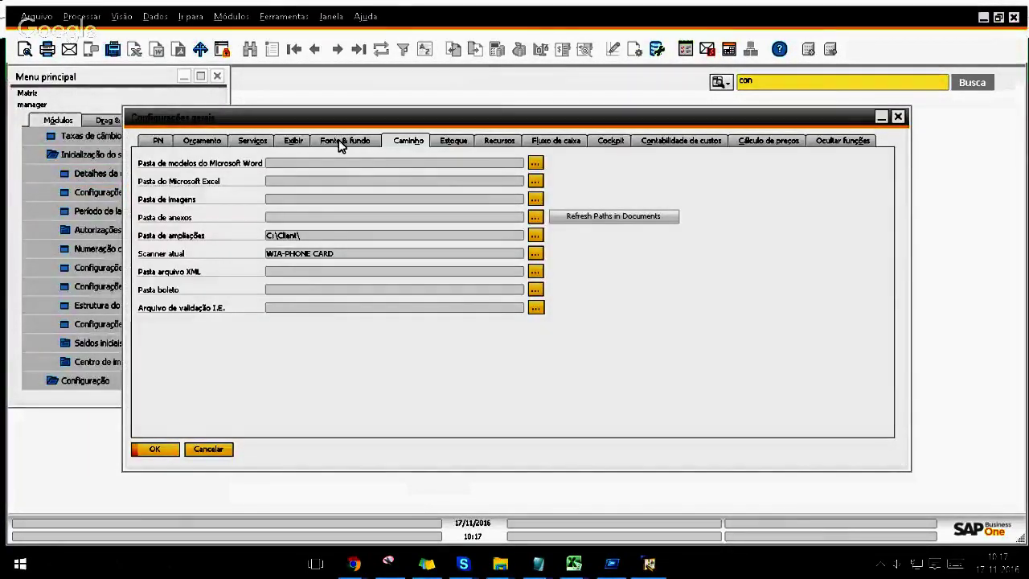
pyautogui.click(295, 142)
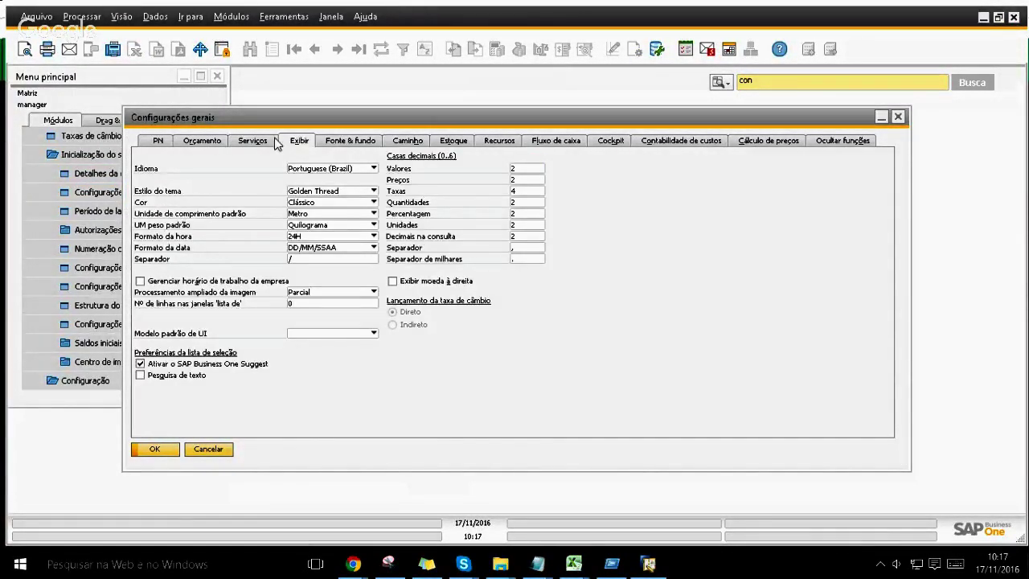
pyautogui.click(247, 142)
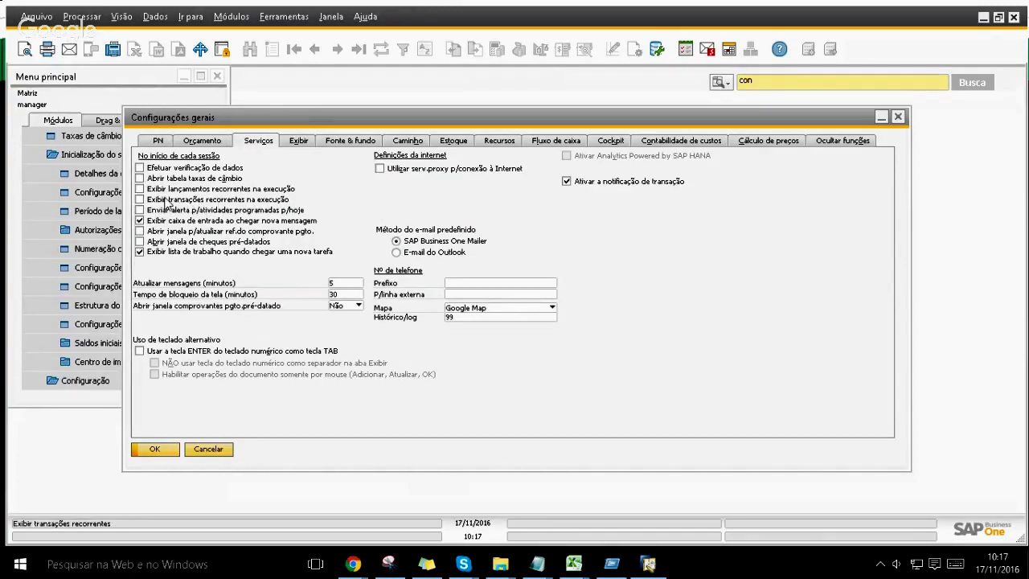
pyautogui.click(140, 189)
pyautogui.click(140, 198)
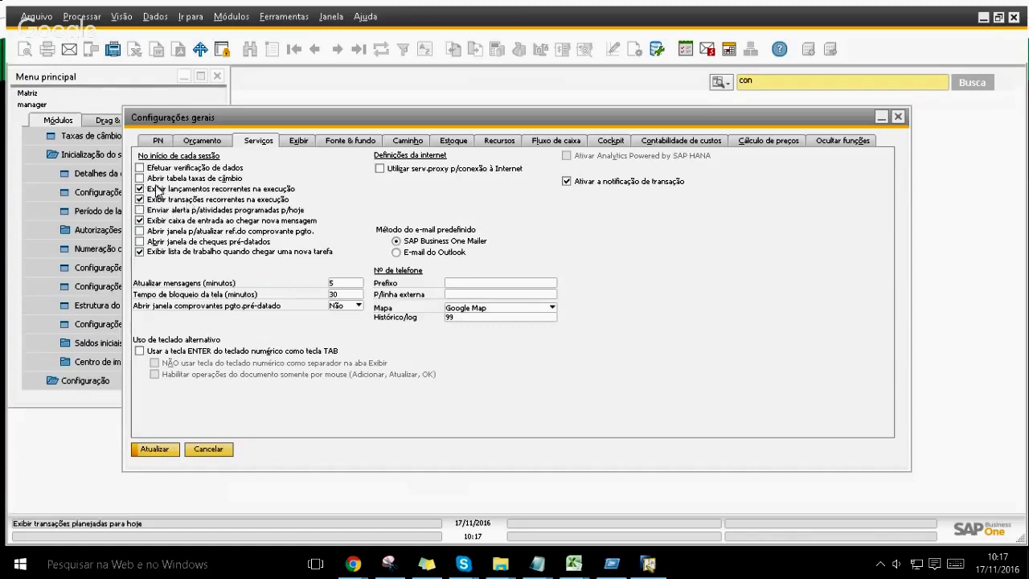
# Step: Set the message refresh interval to 1 minute and apply the general settings
pyautogui.doubleClick(334, 283)
pyautogui.write('1')
pyautogui.click(335, 282)
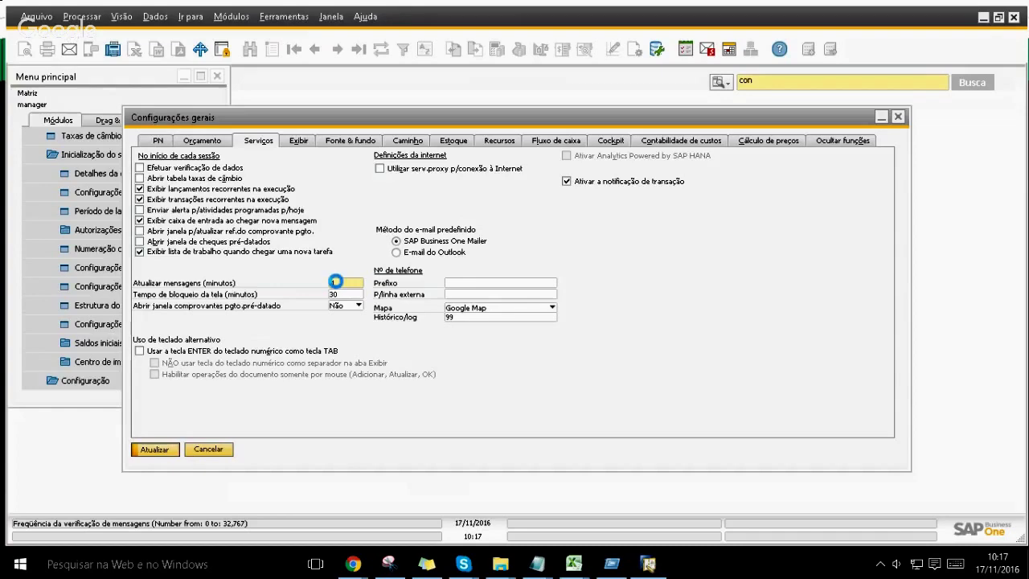
pyautogui.press('Return')
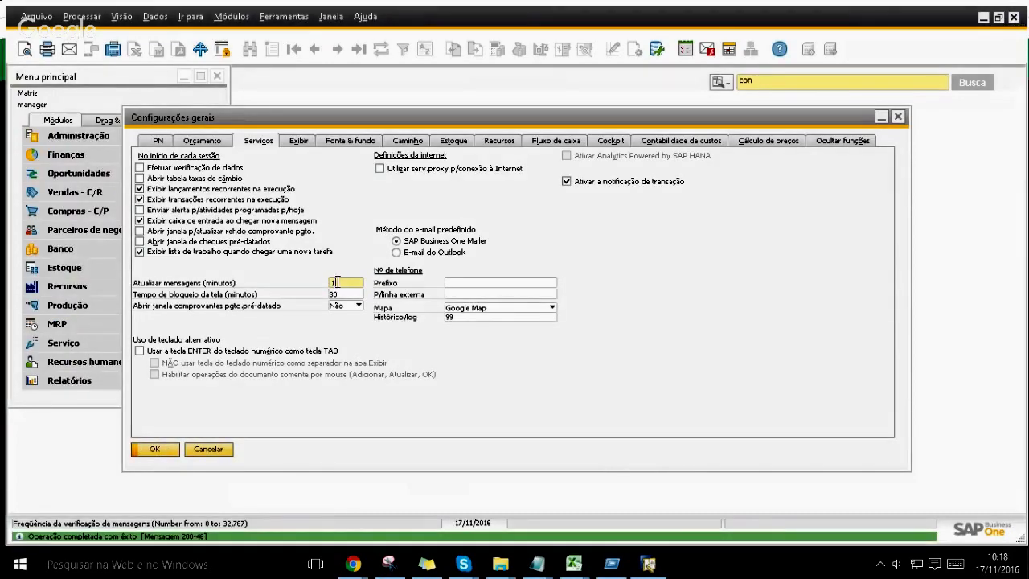
pyautogui.press('Return')
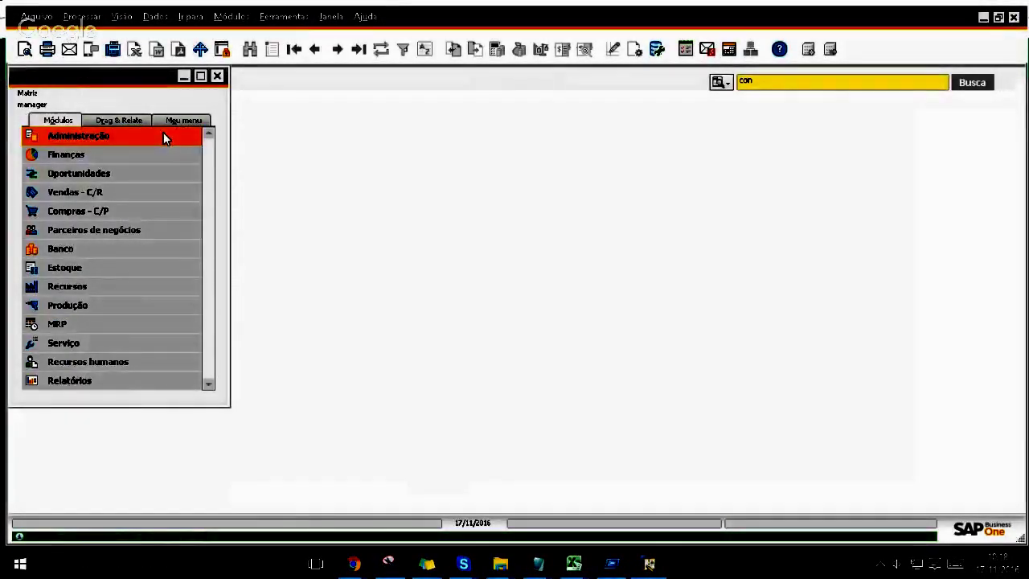
pyautogui.click(163, 138)
# Step: From Selecionar a empresa, log in again as user manager with the account password
pyautogui.click(152, 148)
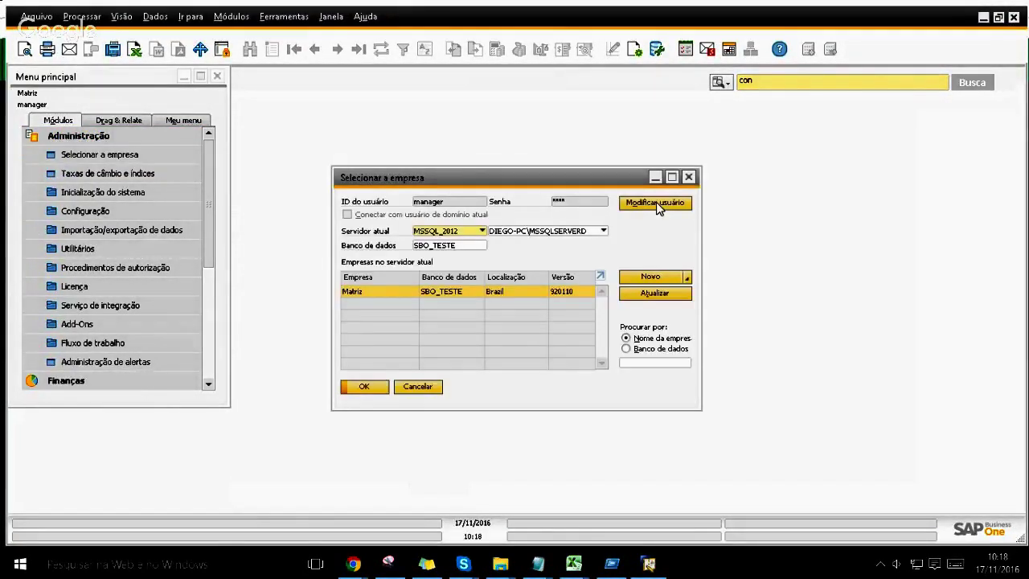
pyautogui.click(656, 205)
pyautogui.write('manager')
pyautogui.press('Tab')
pyautogui.write('1234')
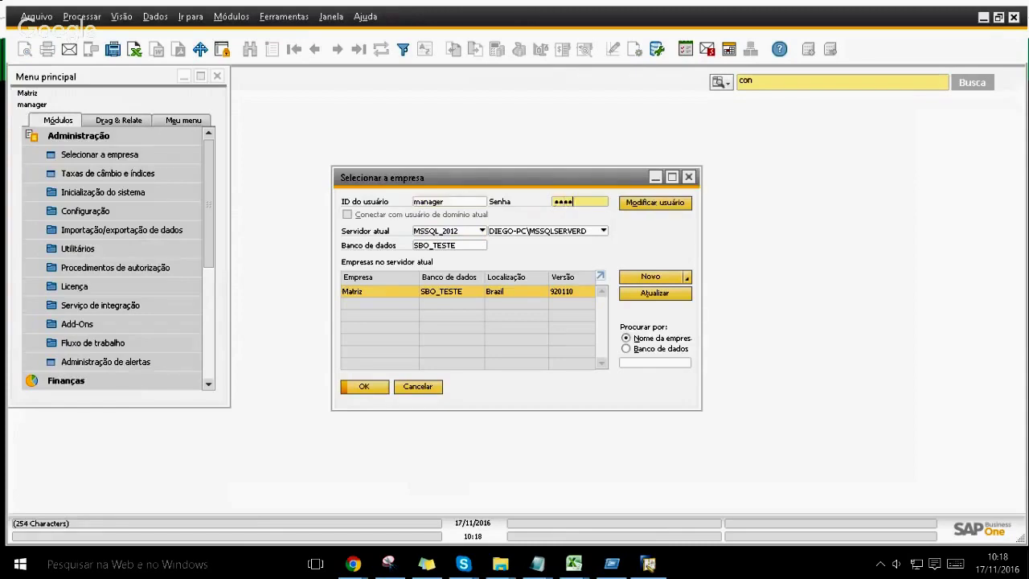
pyautogui.click(654, 205)
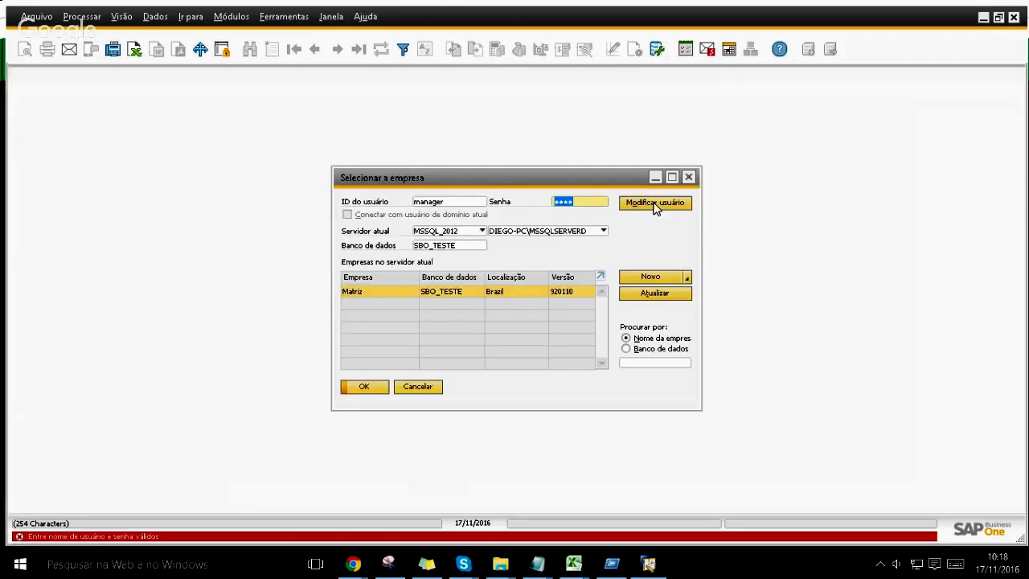
pyautogui.write('********')
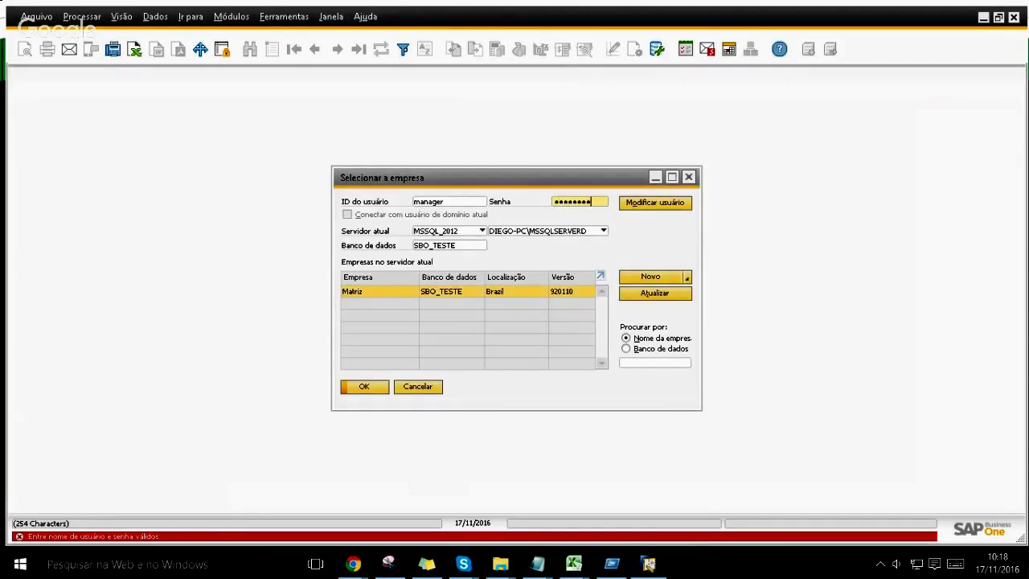
pyautogui.press('Return')
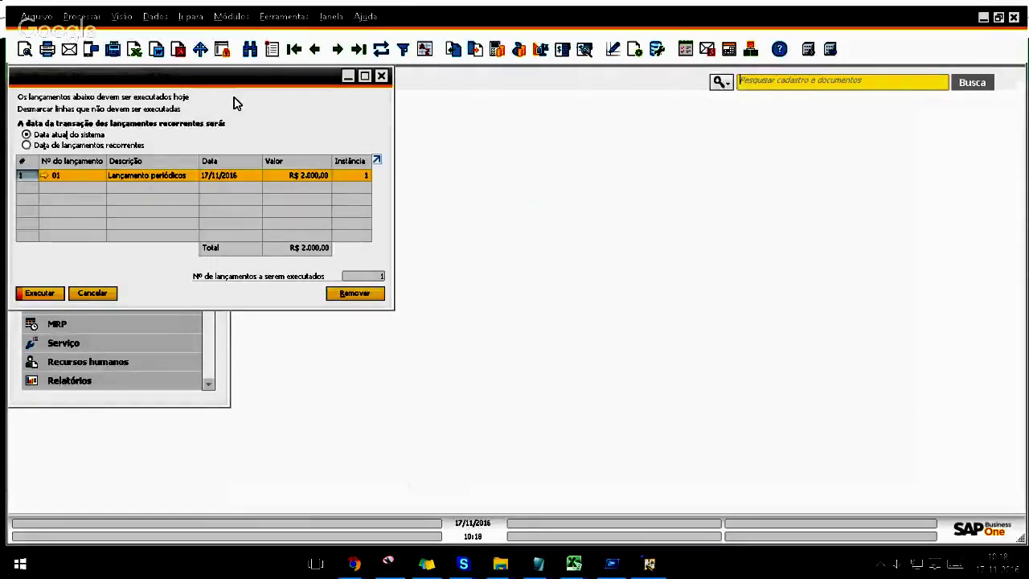
# Step: Re-enter 2000 as the Fornecedor credit on posting 01, save it, and mark it for execution
pyautogui.moveTo(214, 86); pyautogui.dragTo(233, 95)
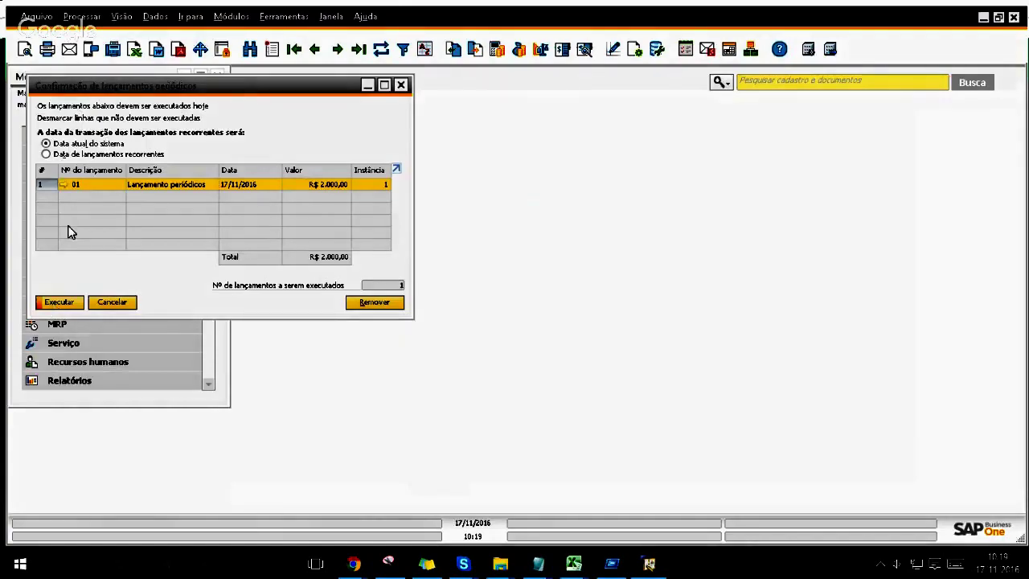
pyautogui.click(62, 185)
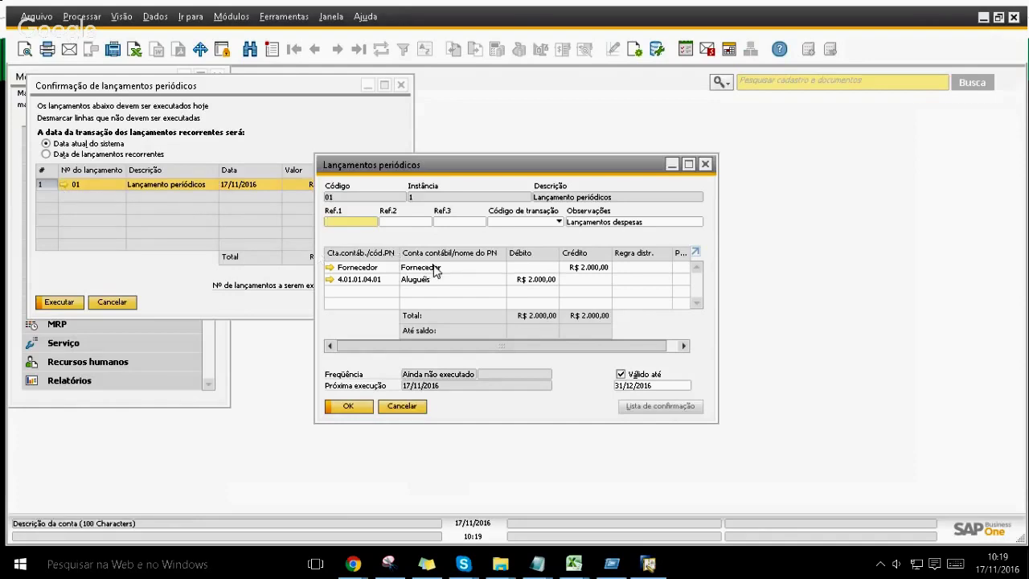
pyautogui.click(585, 270)
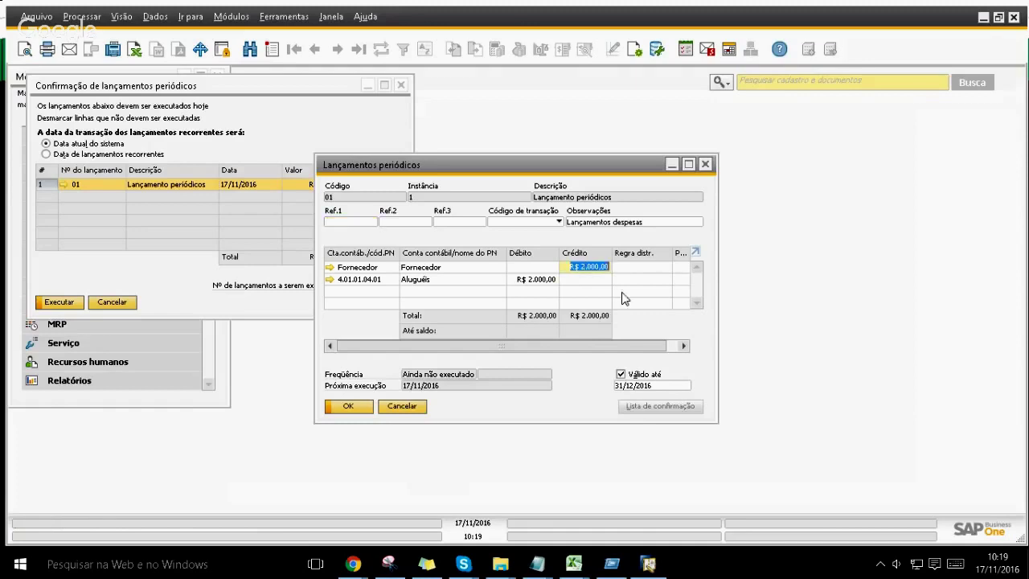
pyautogui.write('2000')
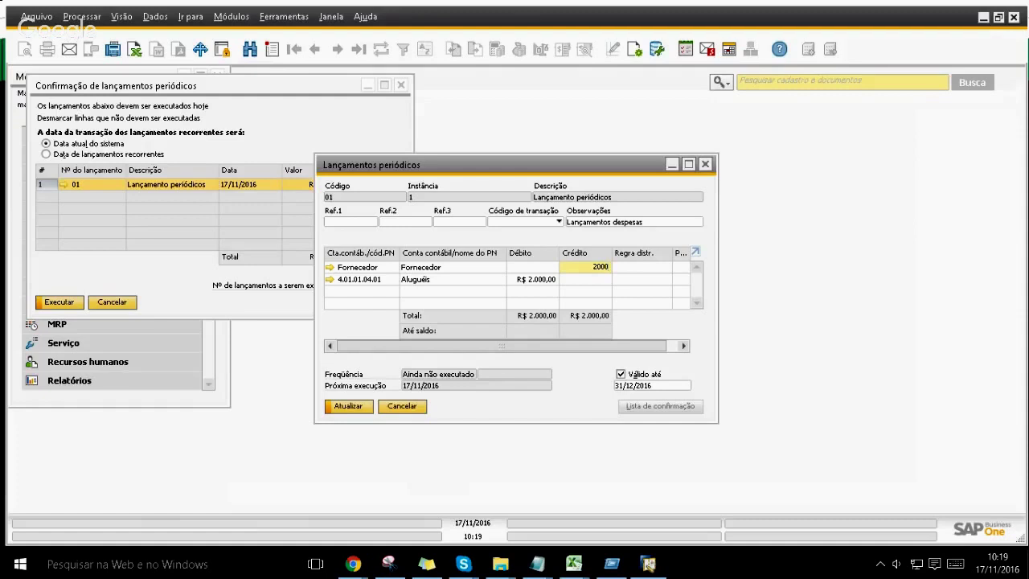
pyautogui.press('Tab')
pyautogui.press('Return')
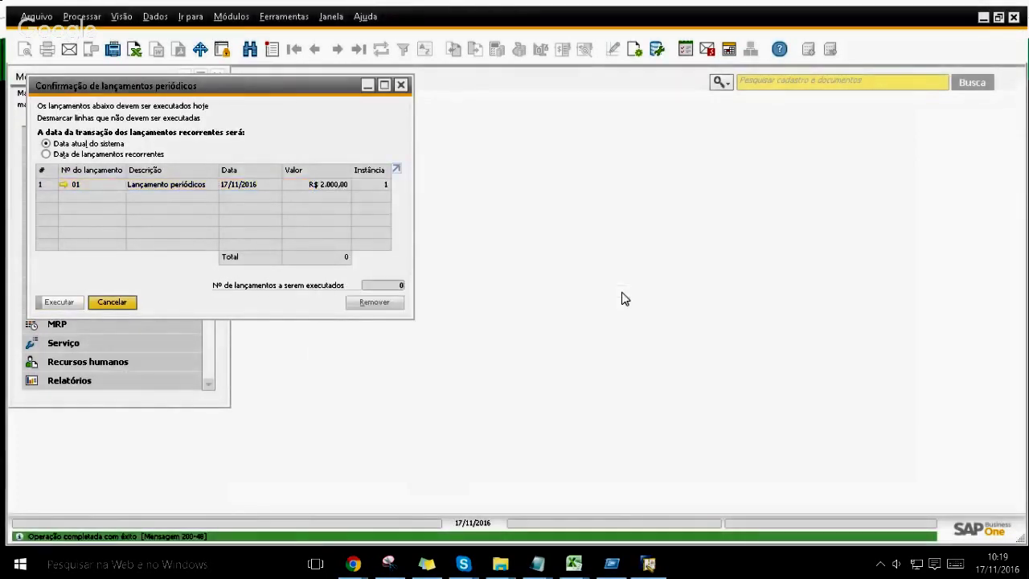
pyautogui.click(48, 184)
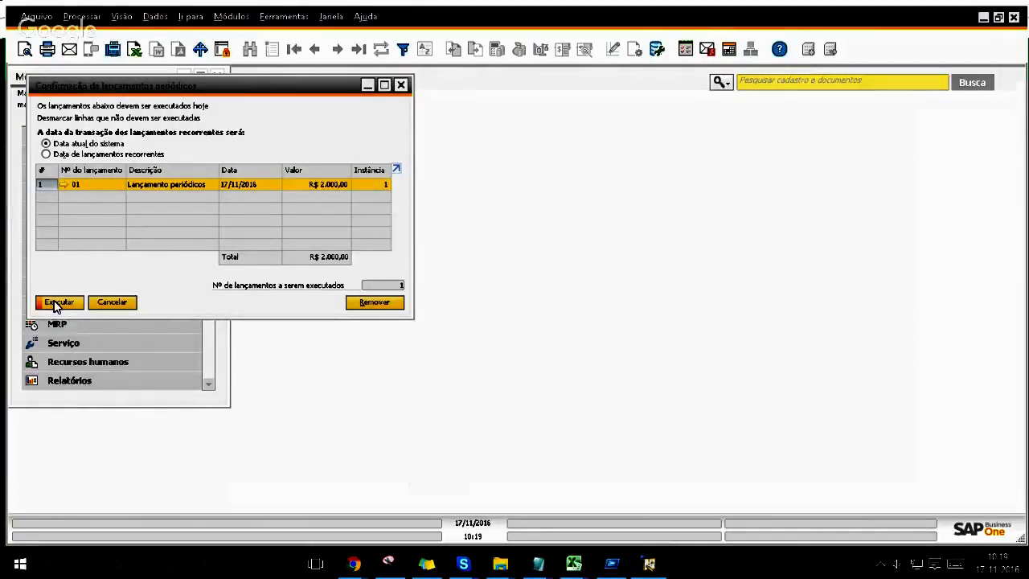
# Step: Execute recurring posting 01 and review the resulting R$ 2.000,00 journal entry 15
pyautogui.click(55, 304)
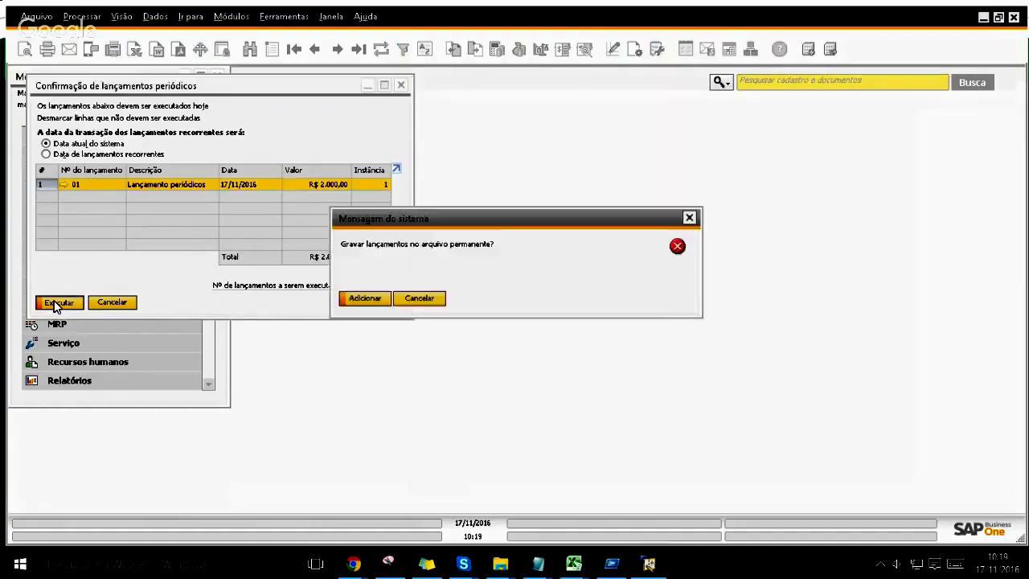
pyautogui.click(362, 300)
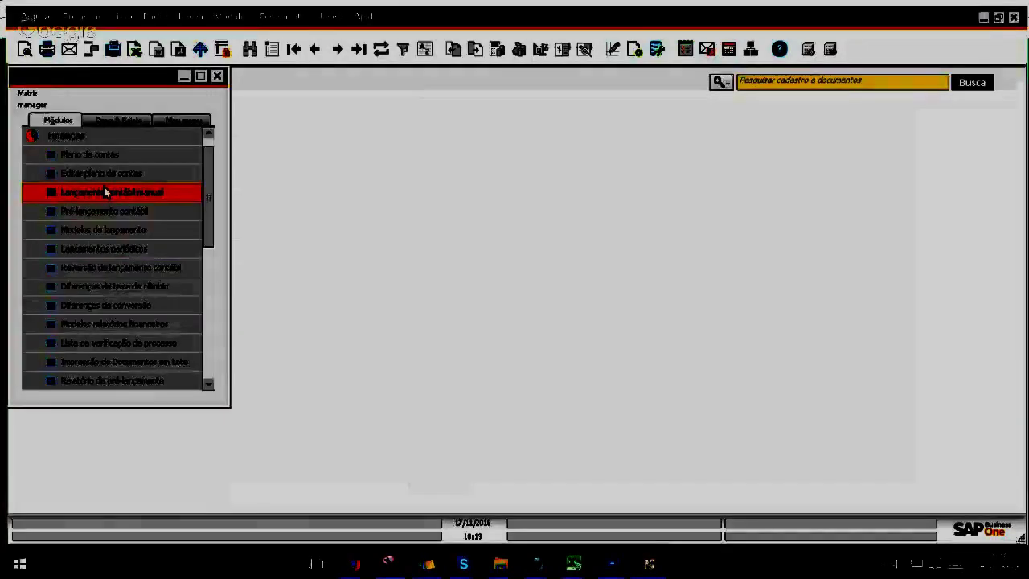
pyautogui.click(104, 186)
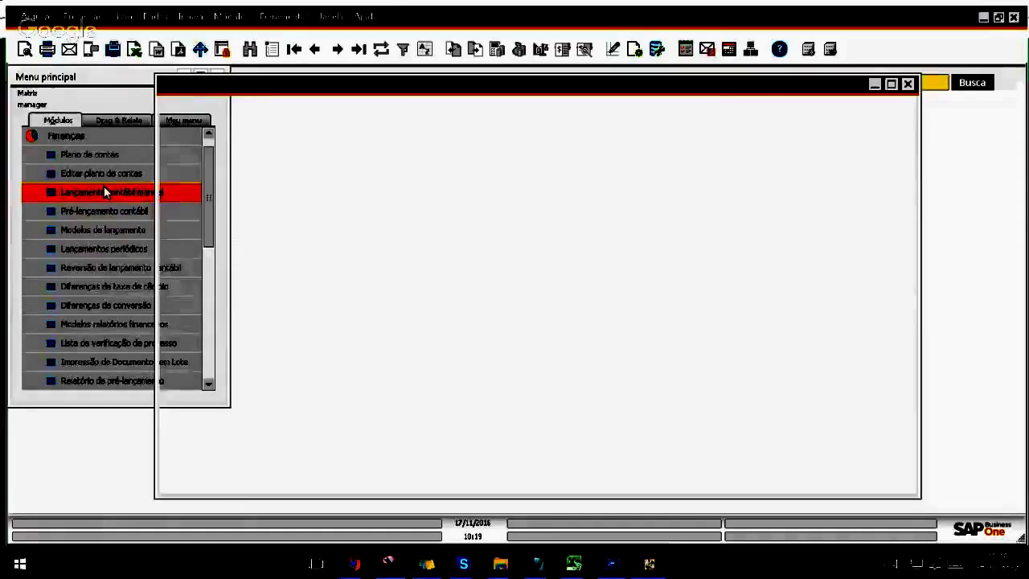
pyautogui.click(358, 50)
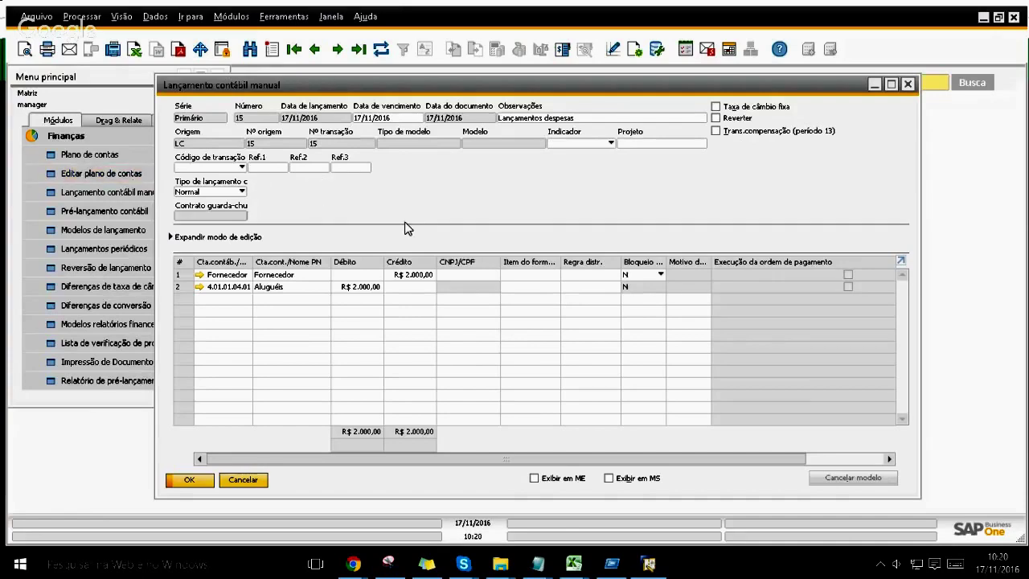
pyautogui.press('Escape')
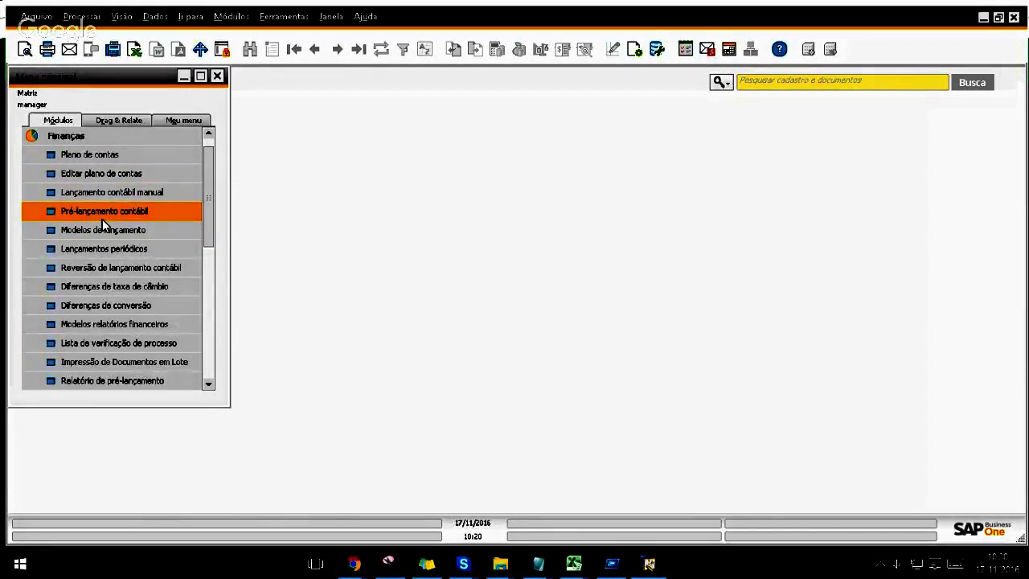
# Step: From Pré-lançamento contábil, start new journal voucher 3 dated 17/11/2016
pyautogui.click(102, 219)
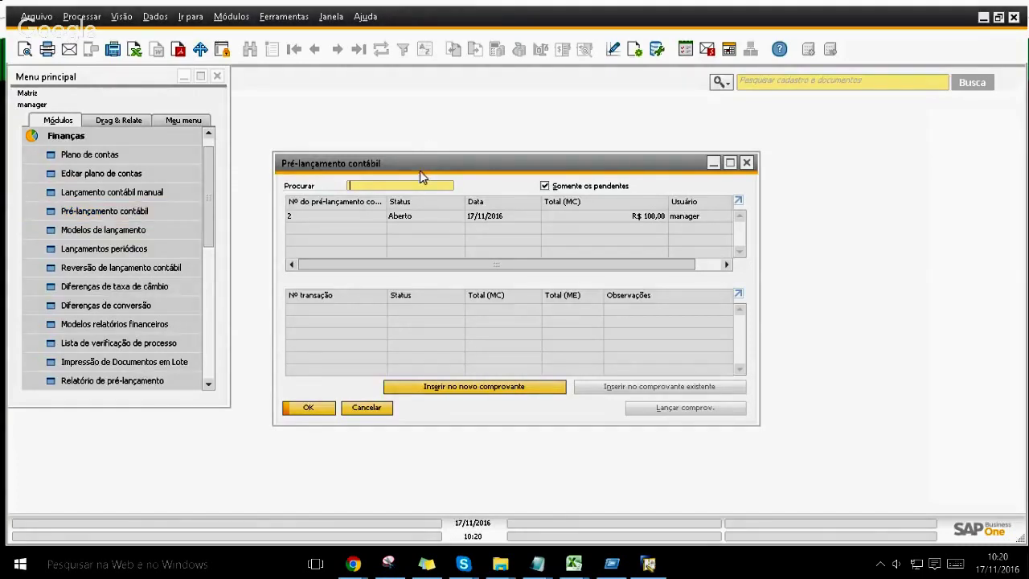
pyautogui.moveTo(420, 170); pyautogui.dragTo(417, 129)
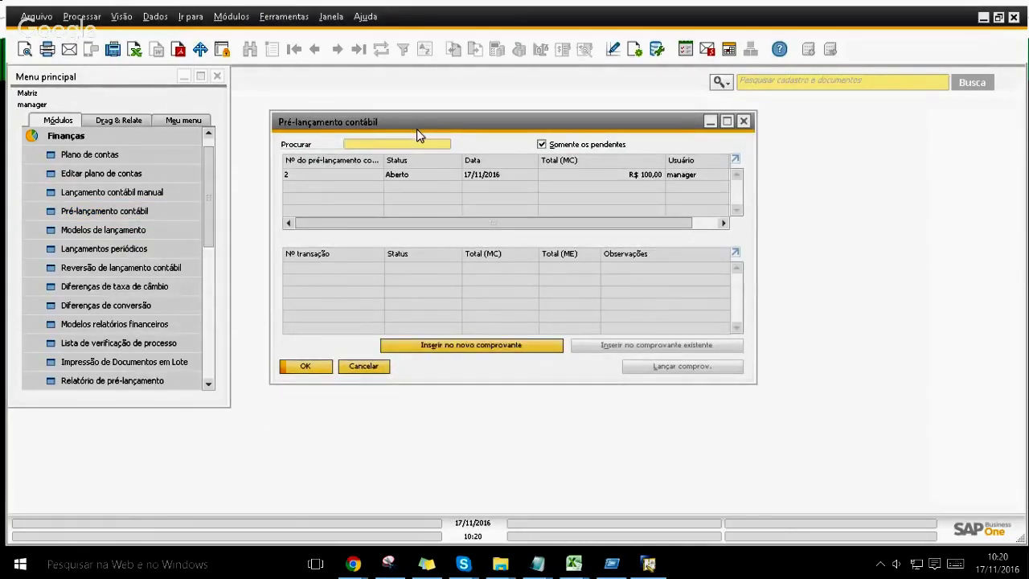
pyautogui.click(416, 344)
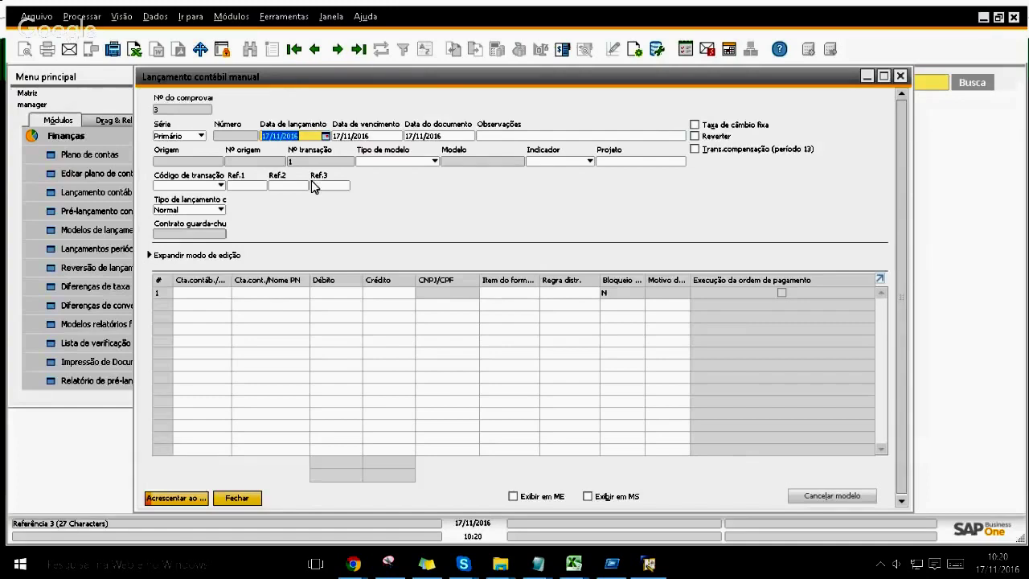
pyautogui.press('Tab')
pyautogui.press('Tab')
pyautogui.press('Tab')
# Step: Enter remark 'teste' and debit Cliente R$ 100,00 on line 1
pyautogui.write('teste')
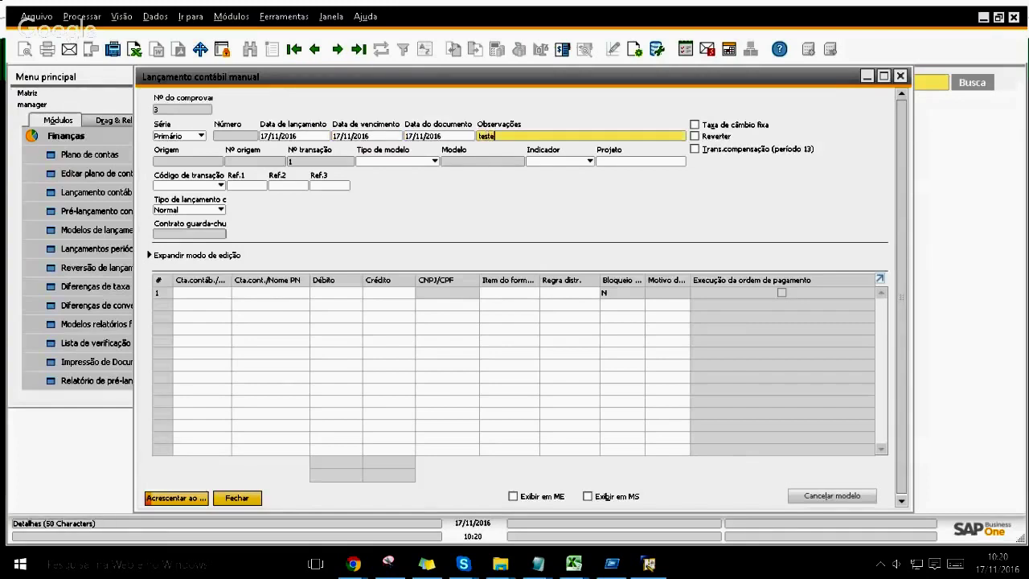
pyautogui.press('Tab')
pyautogui.press('Tab')
pyautogui.press('Tab')
pyautogui.press('Tab')
pyautogui.press('Escape')
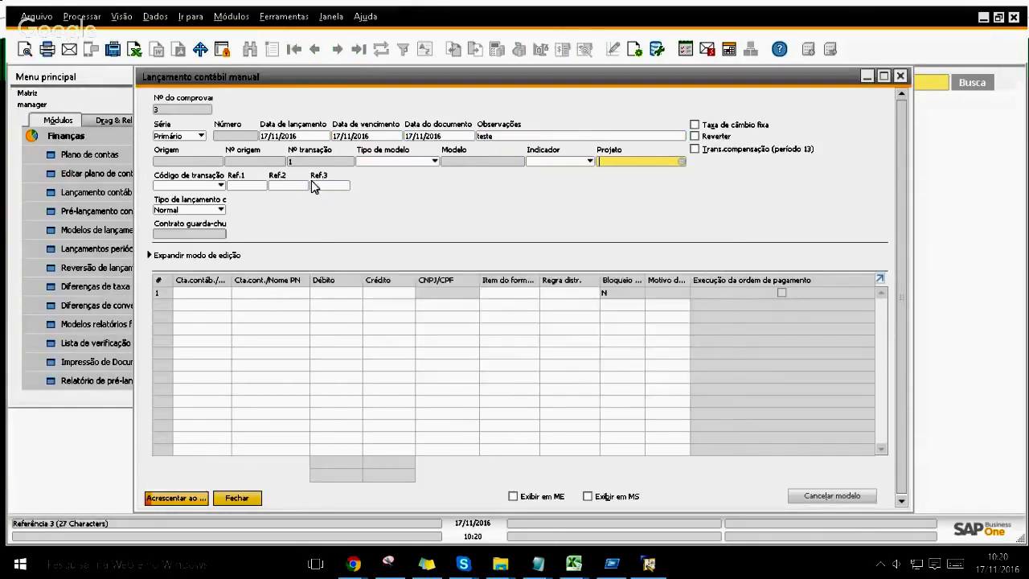
pyautogui.click(213, 294)
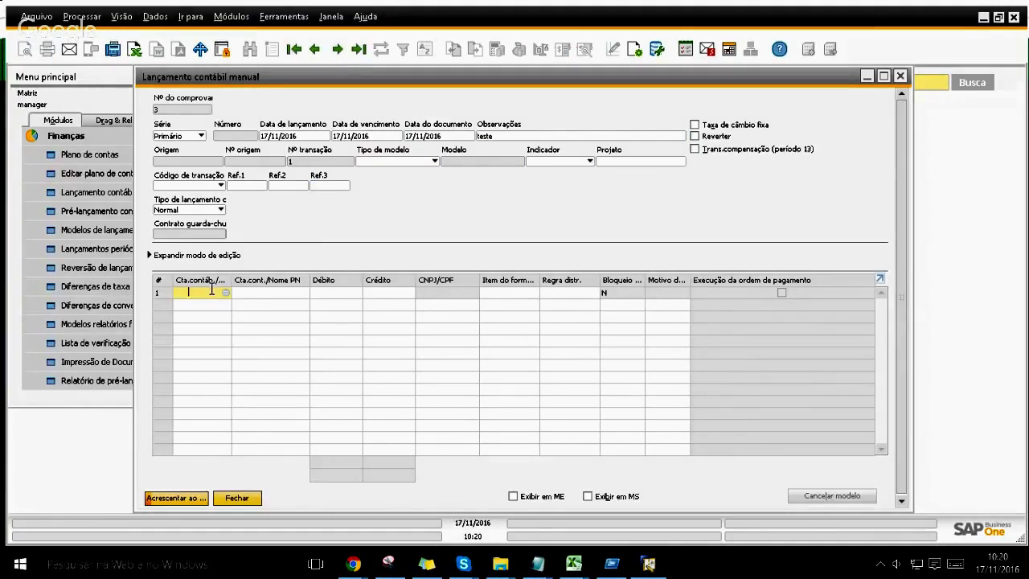
pyautogui.hotkey('ctrl', 'Tab')
pyautogui.press('Return')
pyautogui.press('Tab')
pyautogui.write('10')
pyautogui.press('Tab')
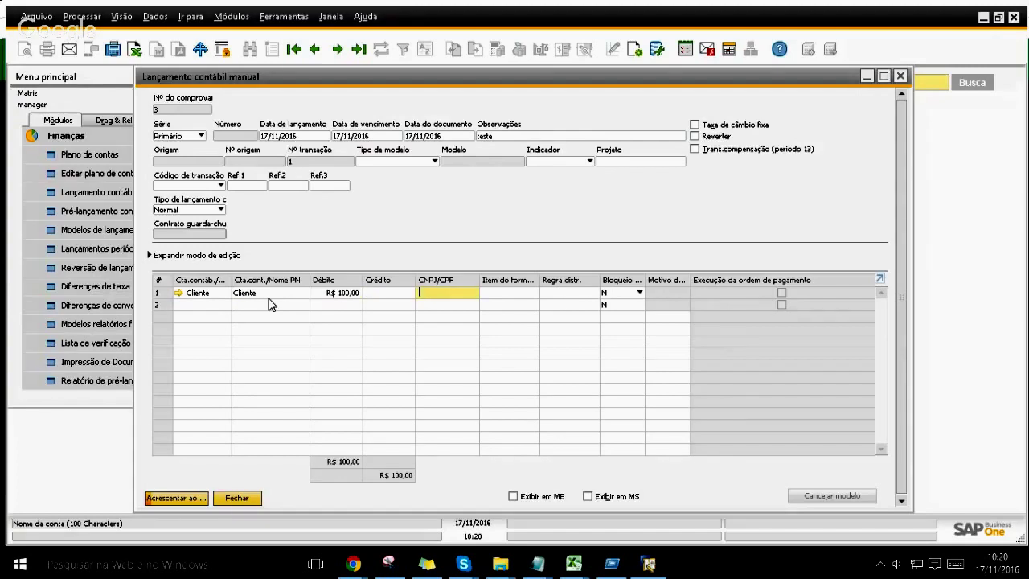
# Step: Credit account 3.02.01.01.99 on line 2, add the entry, and refresh the pre-posting list
pyautogui.click(221, 307)
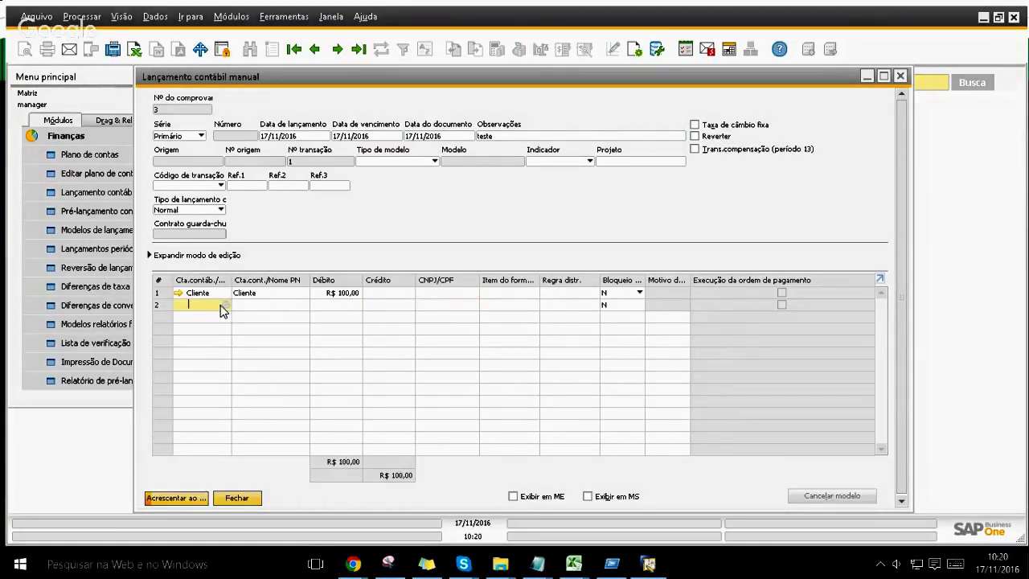
pyautogui.write('3')
pyautogui.press('Tab')
pyautogui.press('Down')
pyautogui.press('Down')
pyautogui.press('Down')
pyautogui.press('Down')
pyautogui.press('Down')
pyautogui.press('Down')
pyautogui.press('Down')
pyautogui.press('Down')
pyautogui.press('Down')
pyautogui.press('Down')
pyautogui.press('Down')
pyautogui.press('Down')
pyautogui.press('Down')
pyautogui.press('Down')
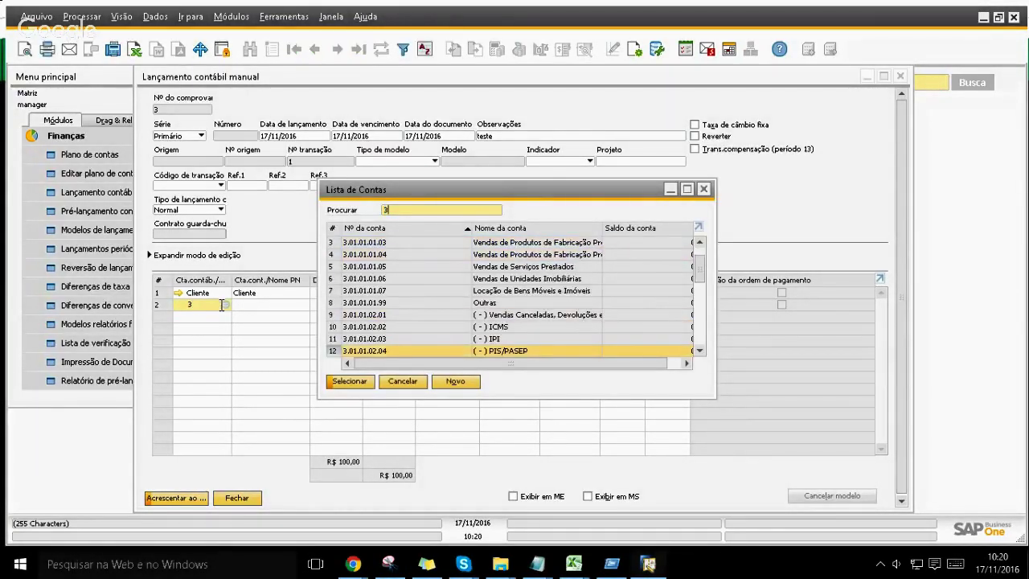
pyautogui.press('Down')
pyautogui.press('Down')
pyautogui.press('Down')
pyautogui.press('Down')
pyautogui.press('Down')
pyautogui.press('Down')
pyautogui.press('Down')
pyautogui.press('Down')
pyautogui.press('Down')
pyautogui.press('Down')
pyautogui.press('Down')
pyautogui.press('Down')
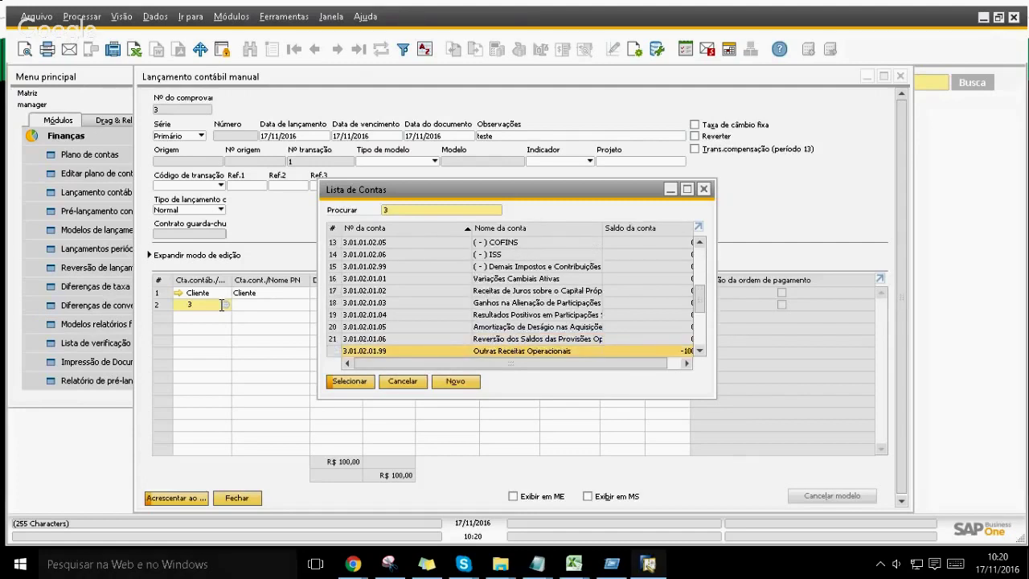
pyautogui.press('Return')
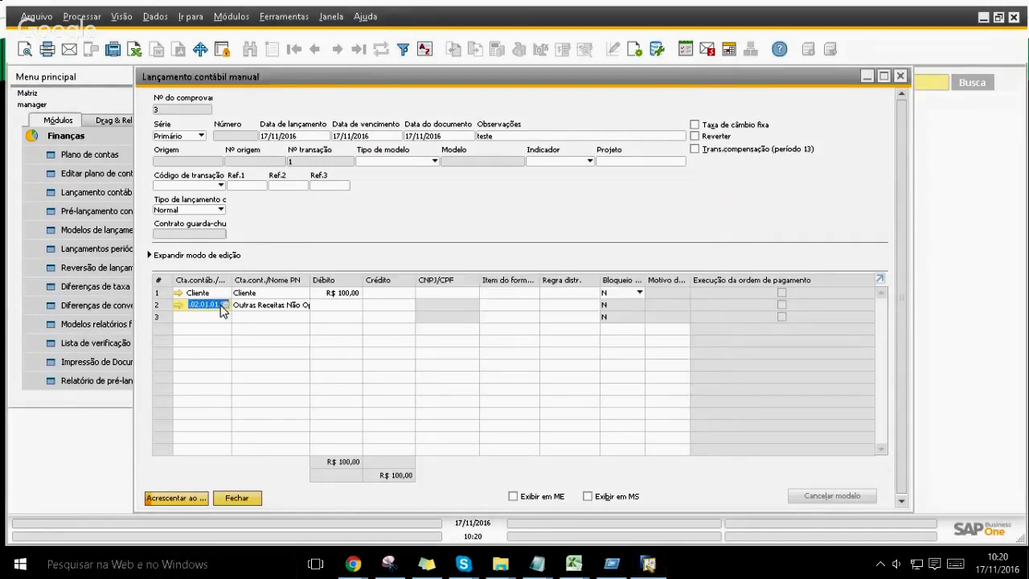
pyautogui.press('Tab')
pyautogui.press('Tab')
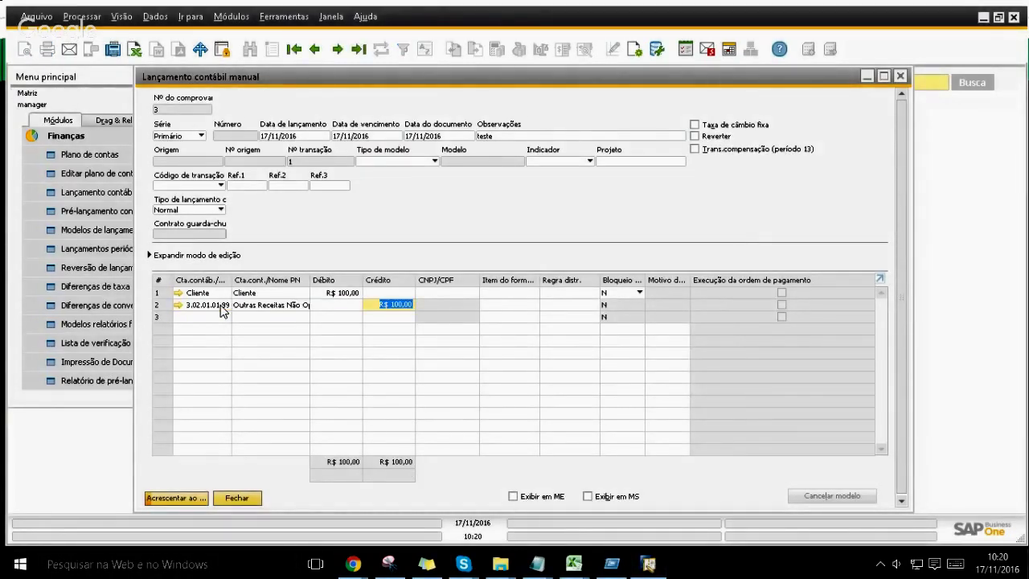
pyautogui.press('Return')
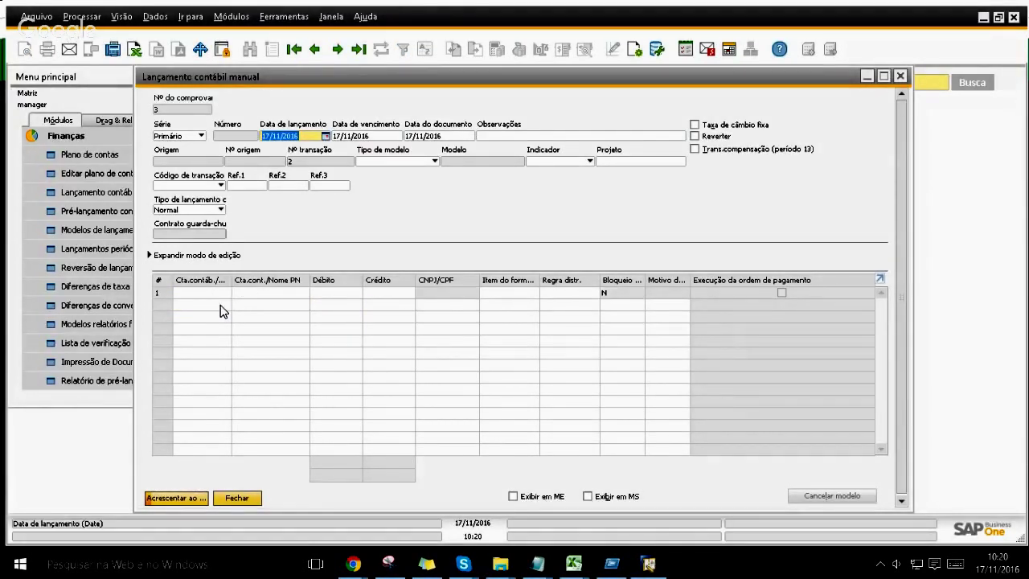
pyautogui.press('Escape')
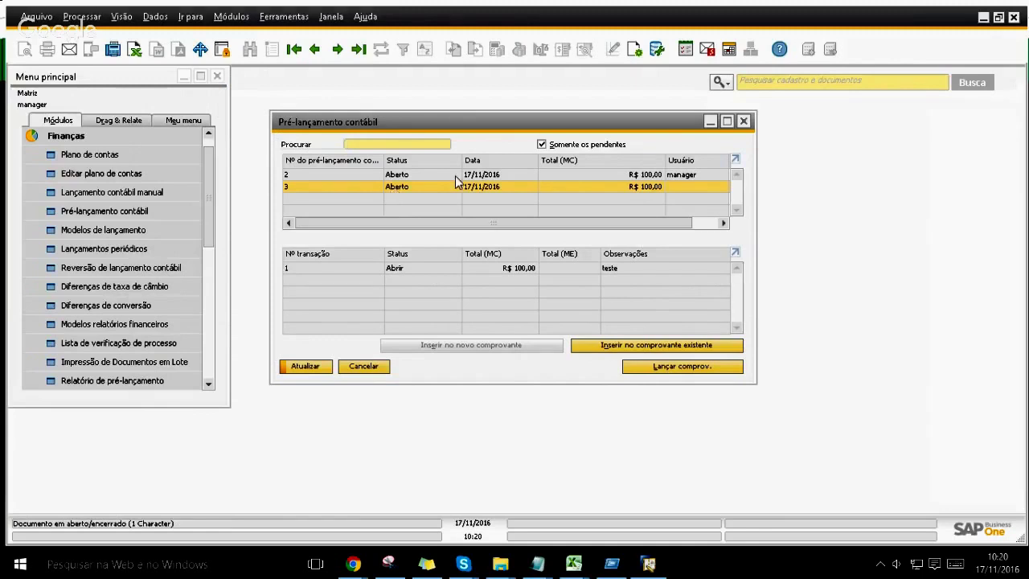
pyautogui.press('Return')
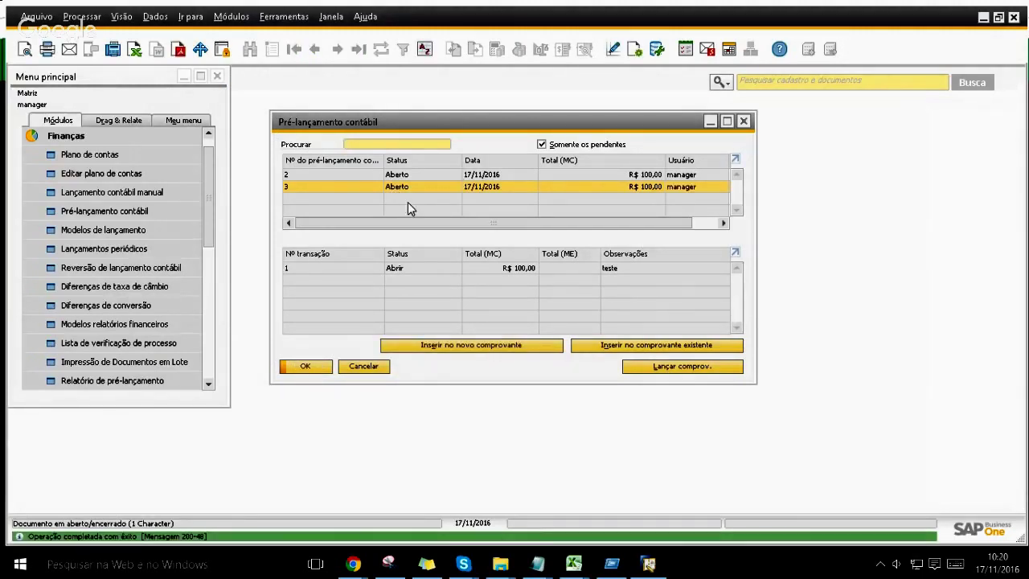
# Step: Close Pré-lançamento contábil and open the Relatório de pré-lançamento criteria
pyautogui.click(312, 368)
pyautogui.click(193, 174)
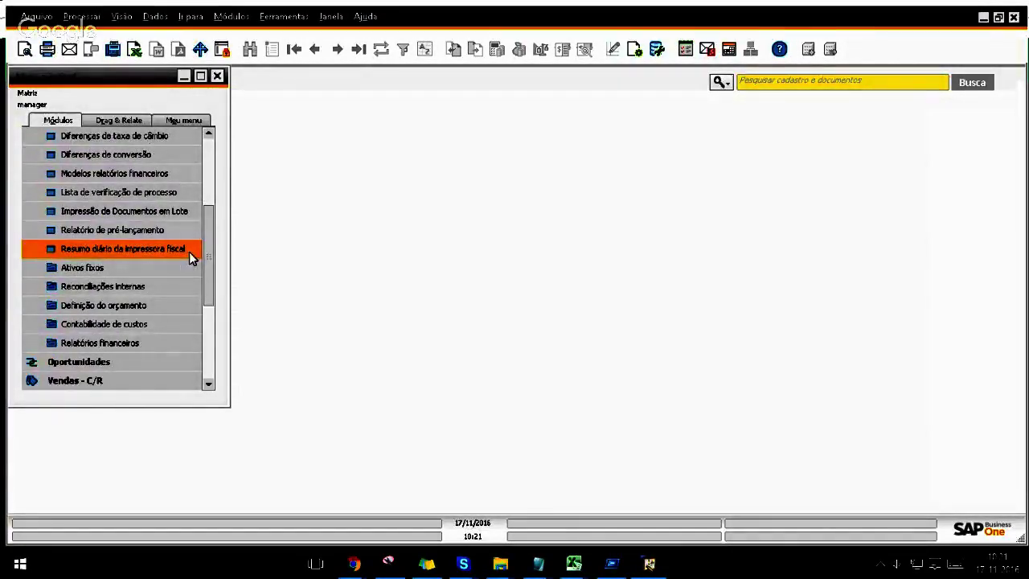
pyautogui.click(163, 231)
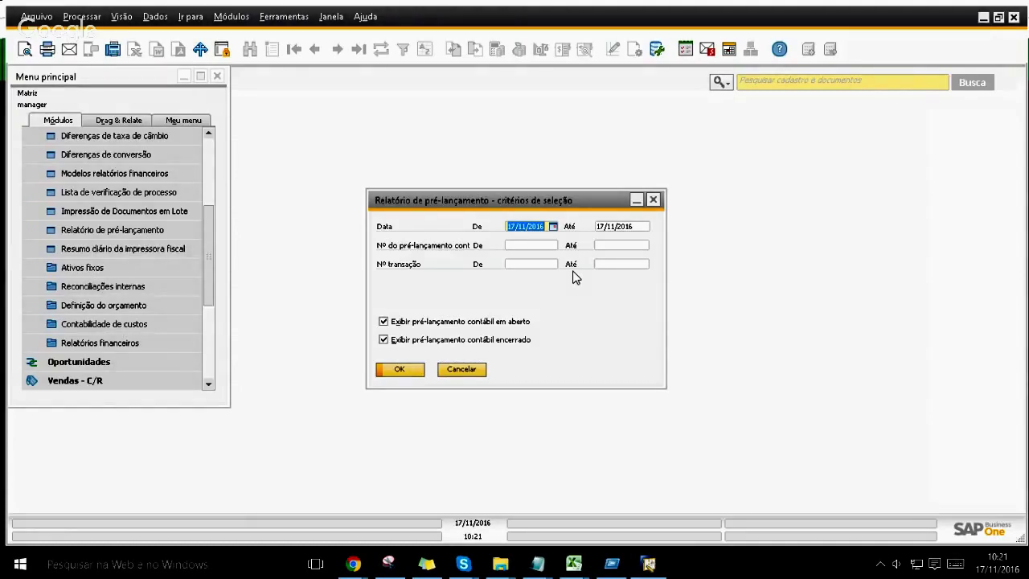
# Step: Run the pre-posting report for dates 16/11/2016 to 20/11/2016
pyautogui.write('16/11')
pyautogui.press('Tab')
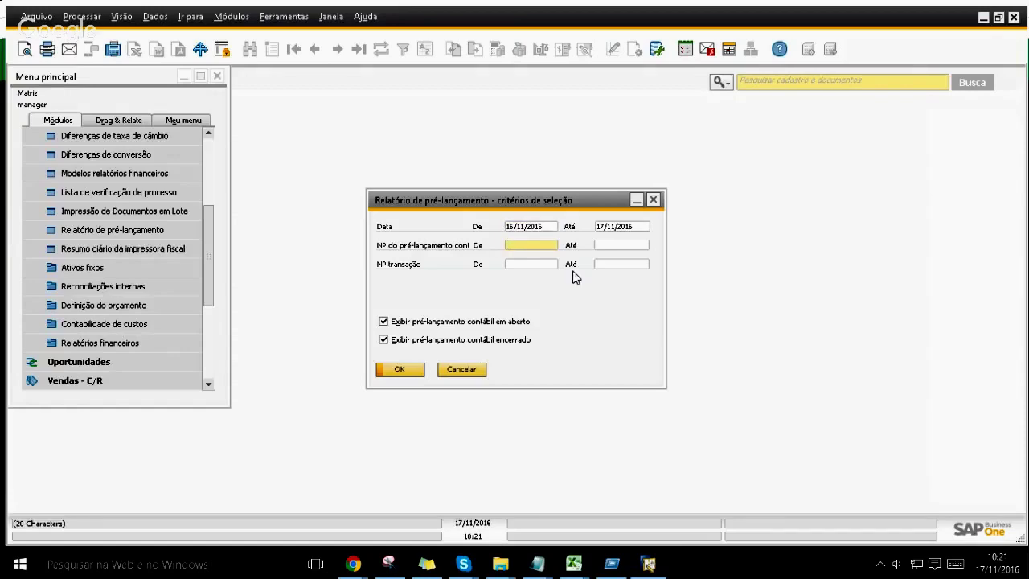
pyautogui.click(635, 225)
pyautogui.write('02')
pyautogui.press('Tab')
pyautogui.click(635, 228)
pyautogui.write('200')
pyautogui.press('BackSpace')
pyautogui.press('Tab')
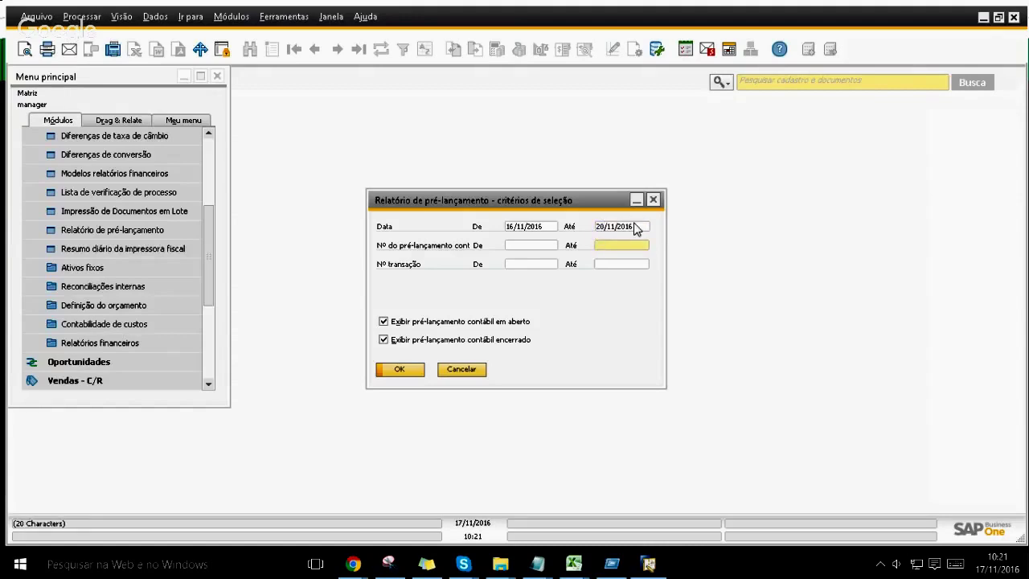
pyautogui.click(401, 370)
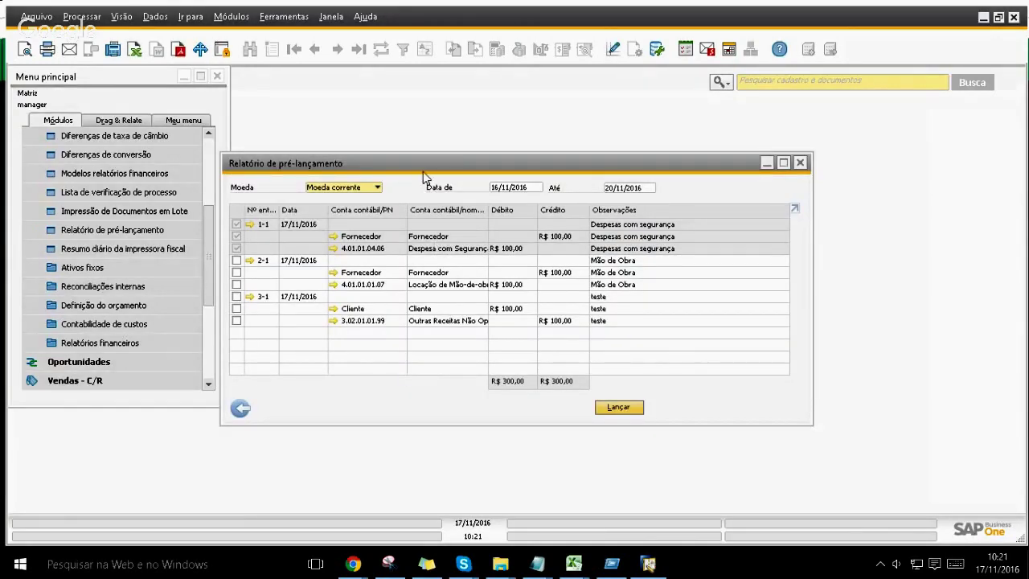
# Step: Maximize the pre-posting report and inspect the details of entries 2-1 and 3
pyautogui.moveTo(421, 167); pyautogui.dragTo(413, 113)
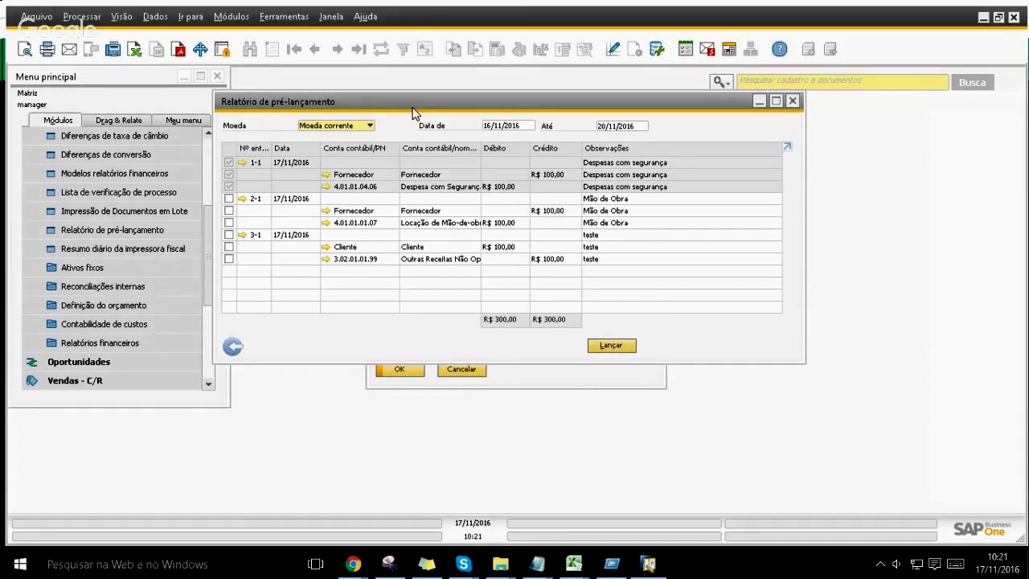
pyautogui.doubleClick(413, 111)
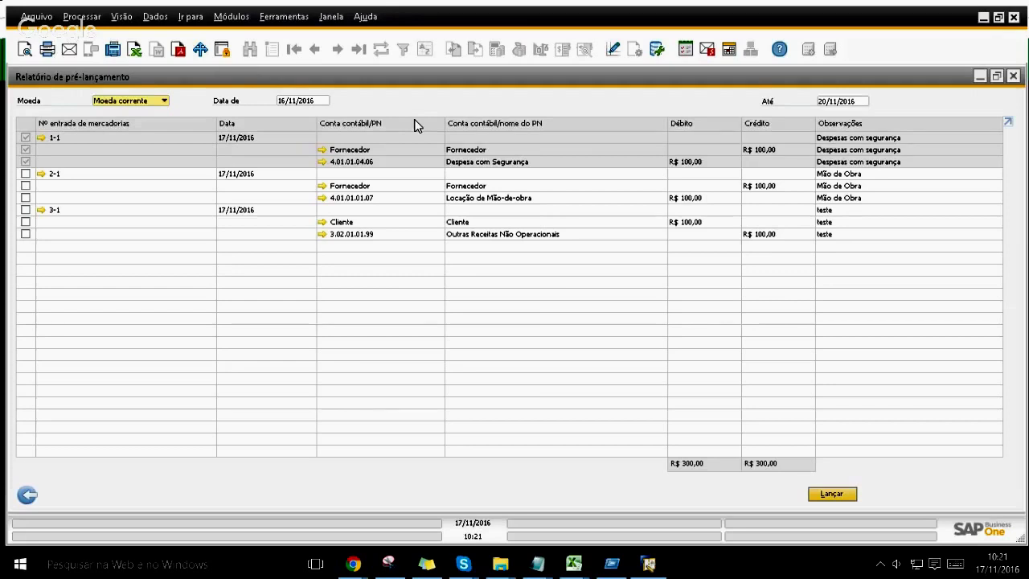
pyautogui.click(25, 139)
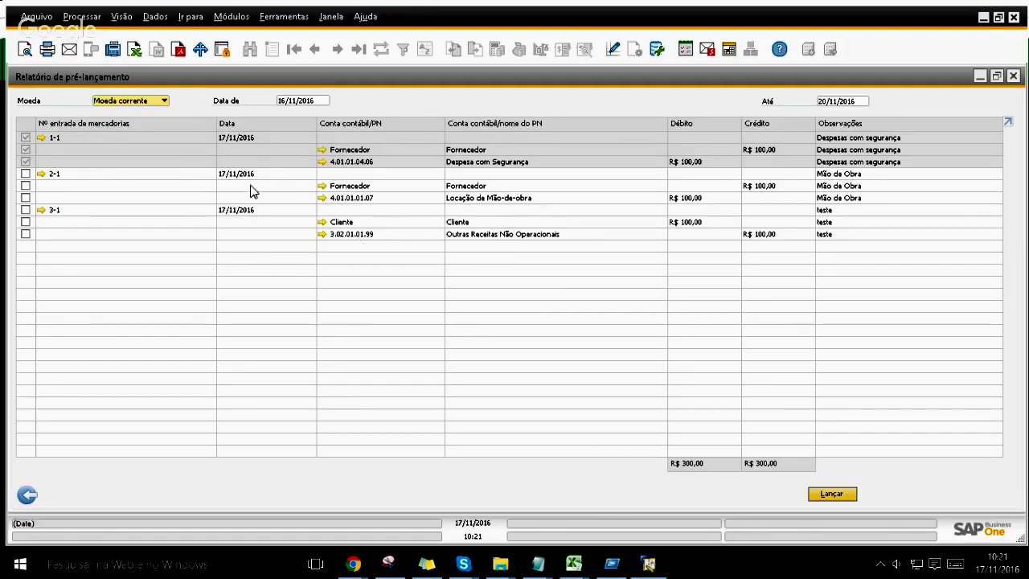
pyautogui.click(38, 175)
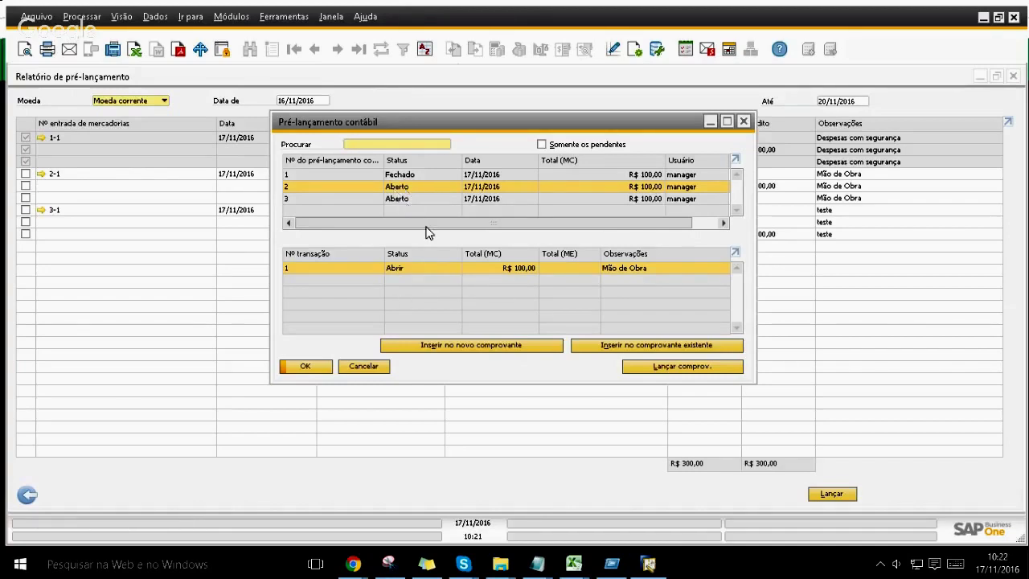
pyautogui.click(393, 200)
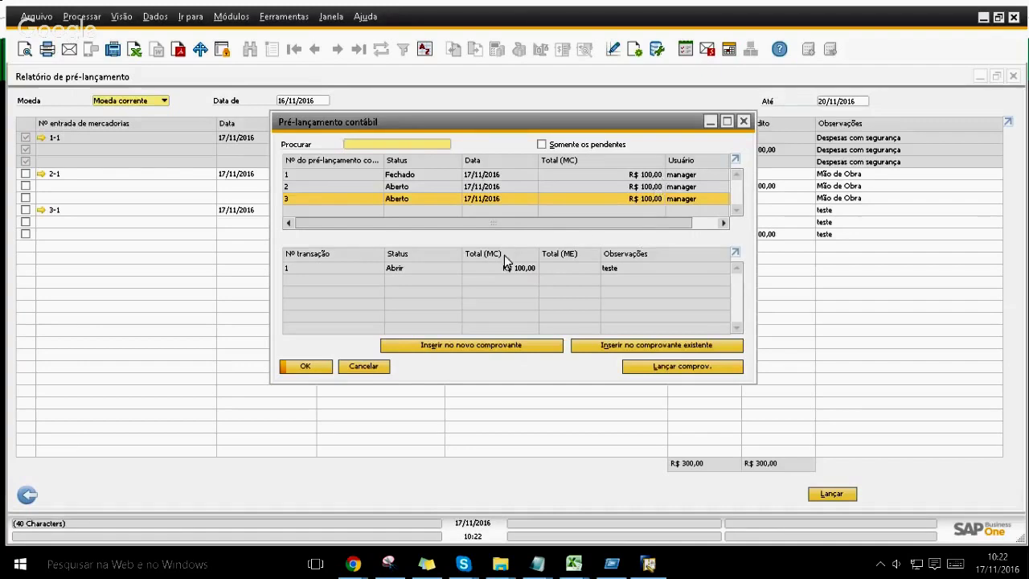
pyautogui.press('Escape')
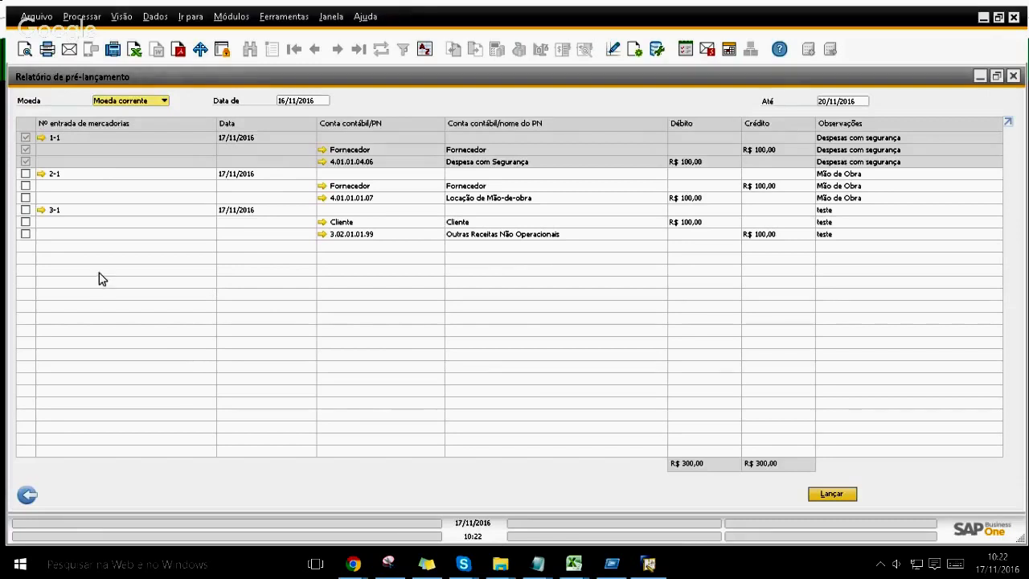
# Step: Post the Mão de Obra entry 2-1, then return to the report criteria
pyautogui.click(26, 175)
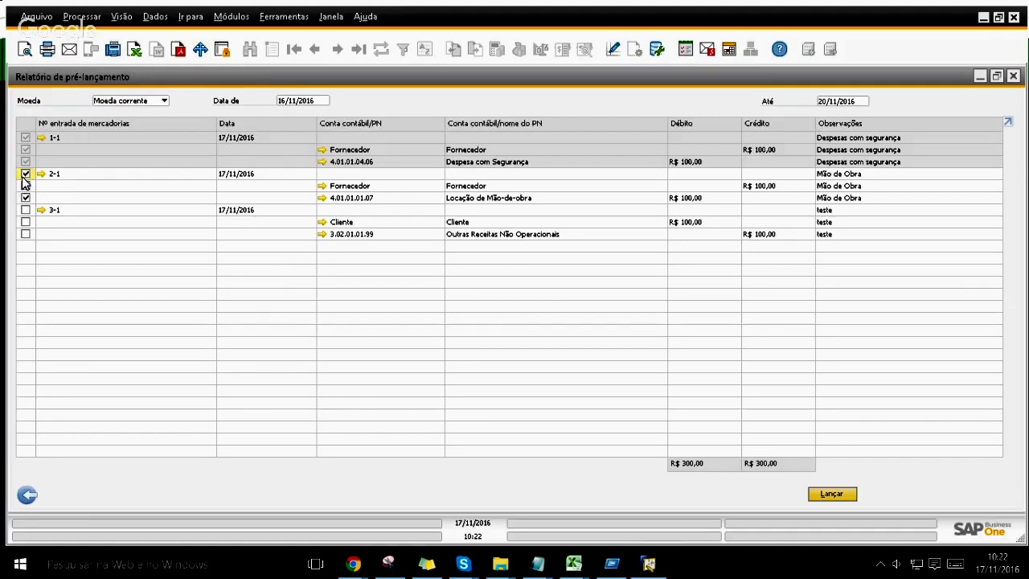
pyautogui.click(833, 494)
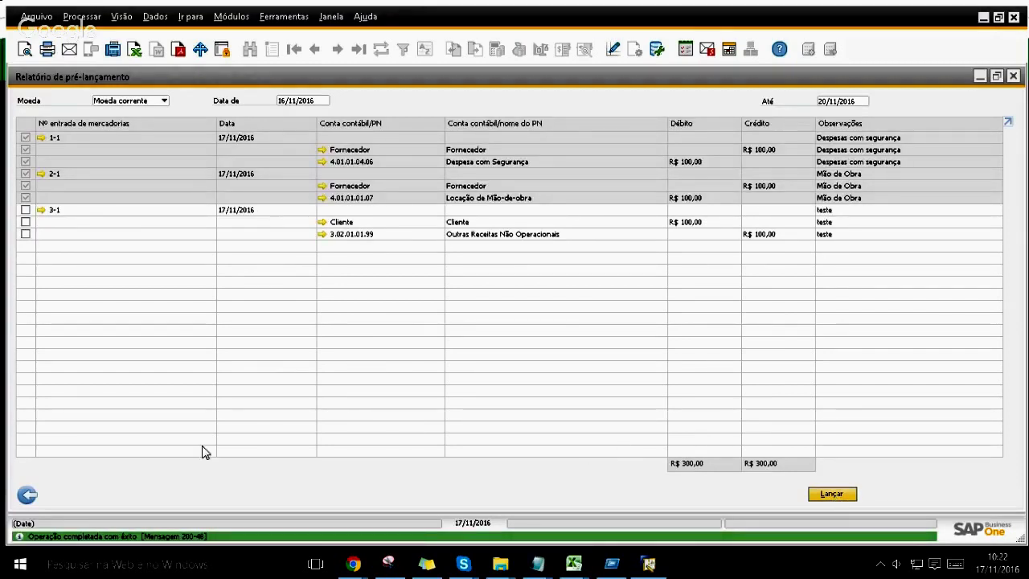
pyautogui.click(26, 494)
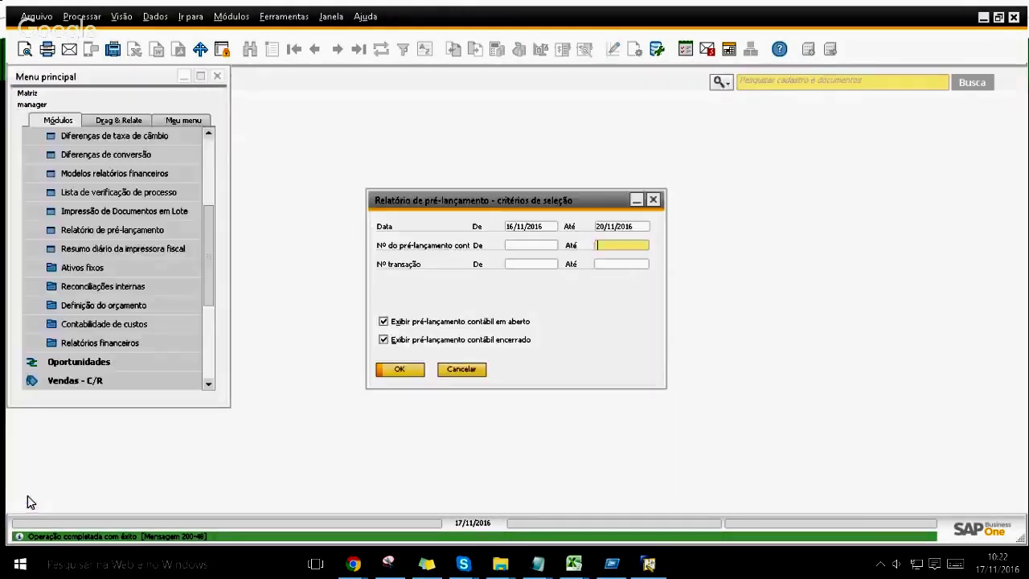
# Step: Load the latest manual journal entry 16 and cancel it, confirming the reversal
pyautogui.click(458, 371)
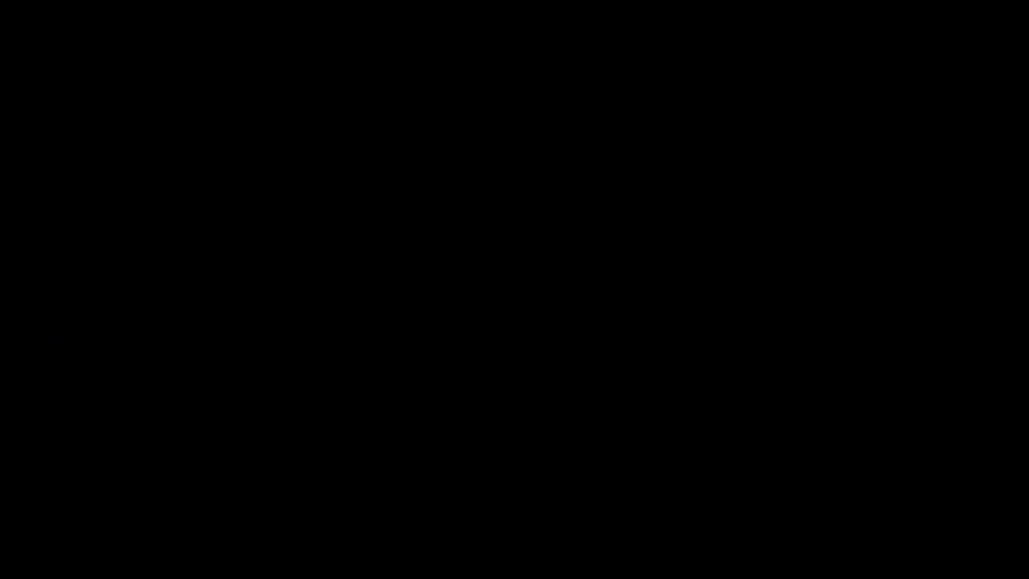
pyautogui.click(188, 212)
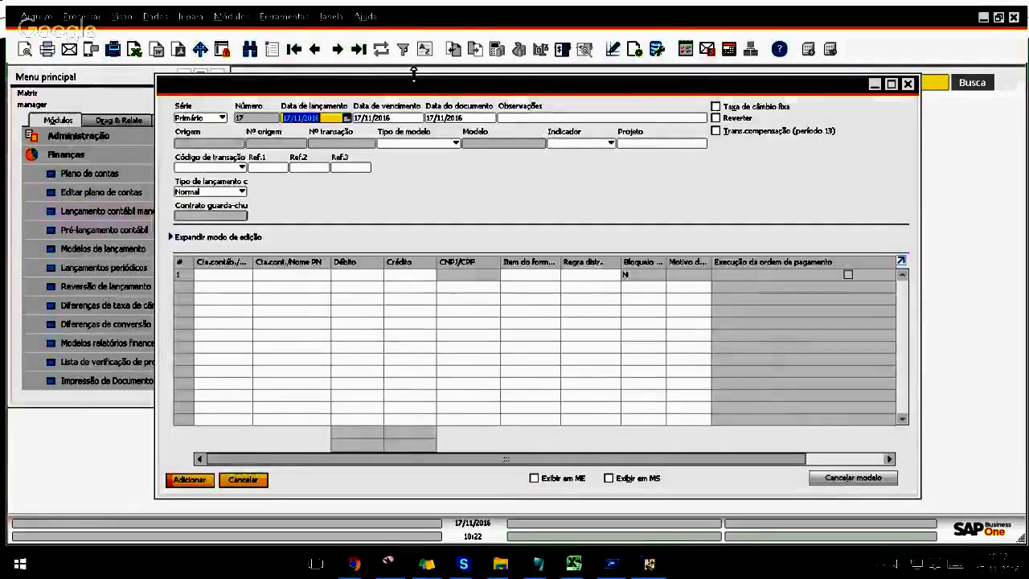
pyautogui.click(358, 49)
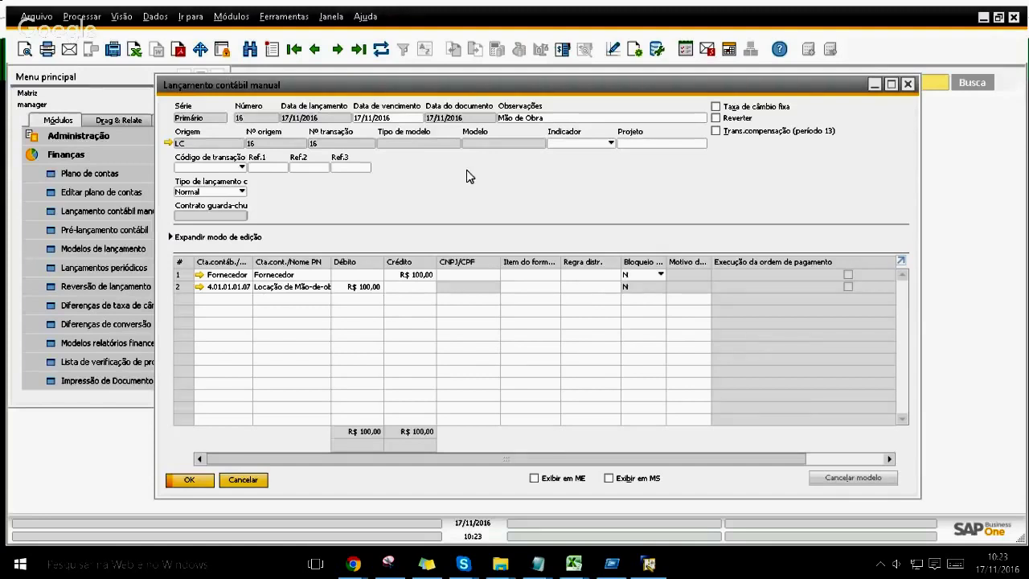
pyautogui.rightClick(469, 183)
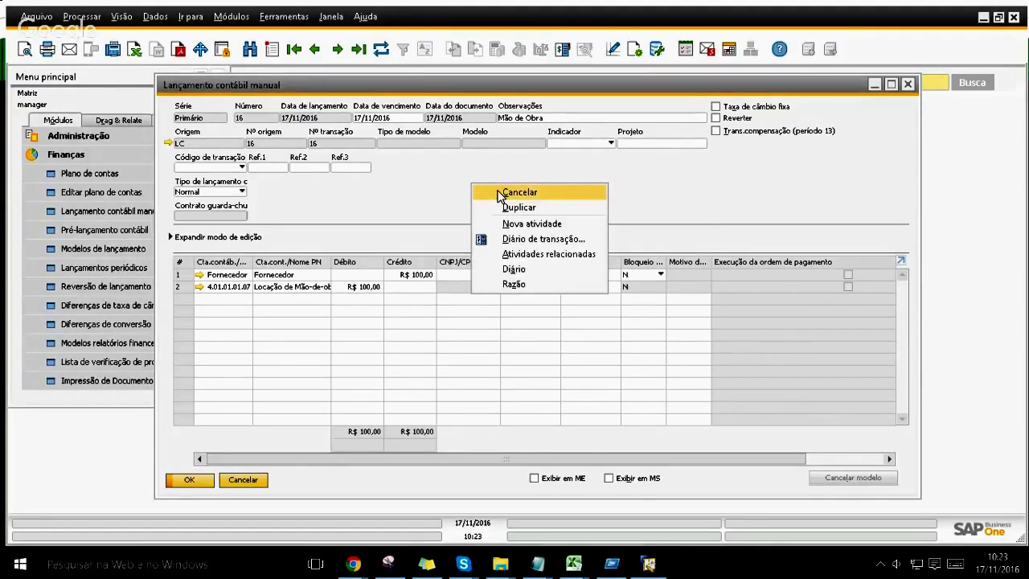
pyautogui.click(514, 192)
pyautogui.press('Return')
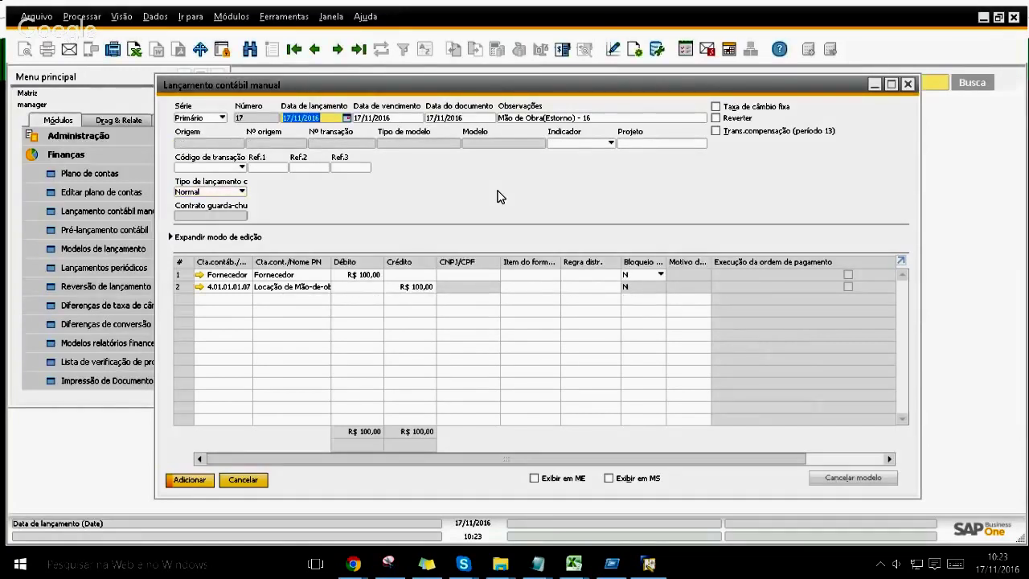
# Step: Post reversal entry 17 and browse back to the cancelled entry 16
pyautogui.click(190, 480)
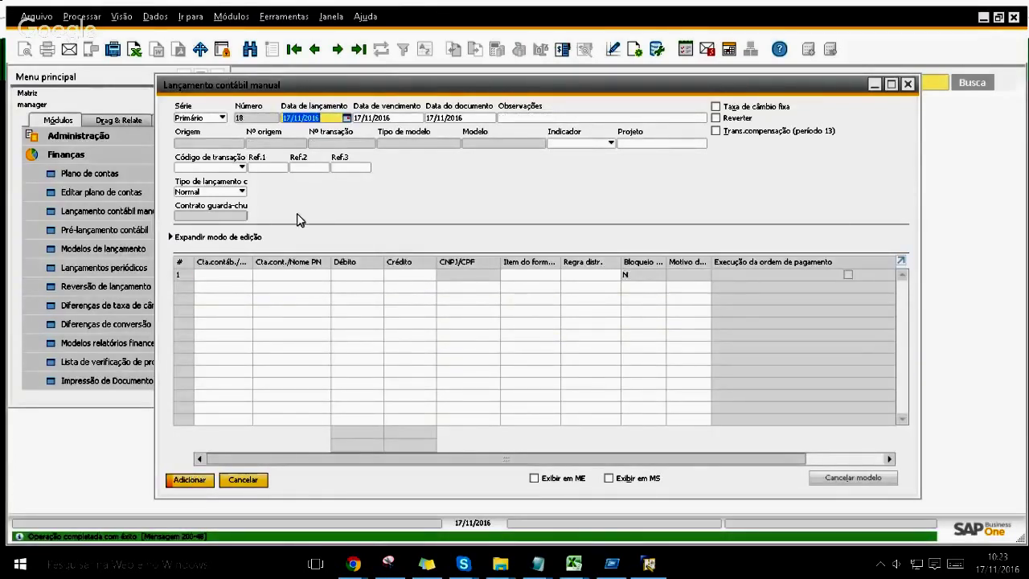
pyautogui.click(359, 49)
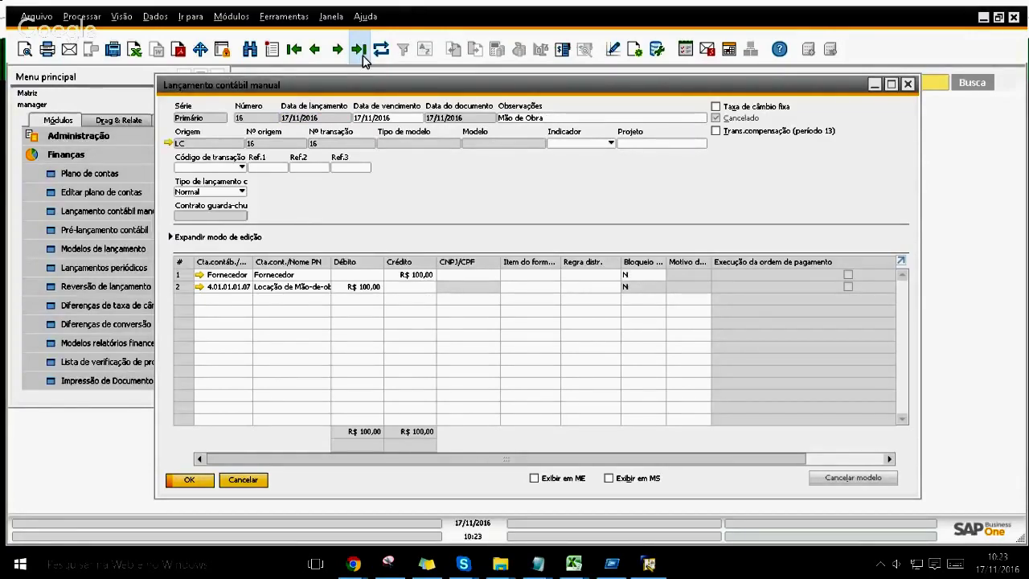
pyautogui.click(362, 57)
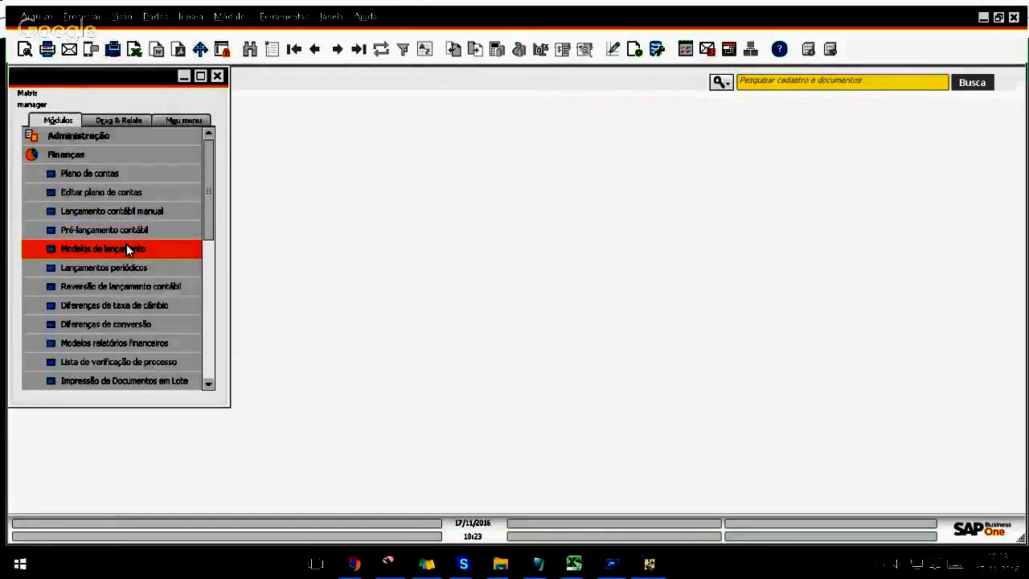
# Step: Review posting template 01 Cliente in Modelos de lançamento, then close it with Cancelar
pyautogui.click(126, 249)
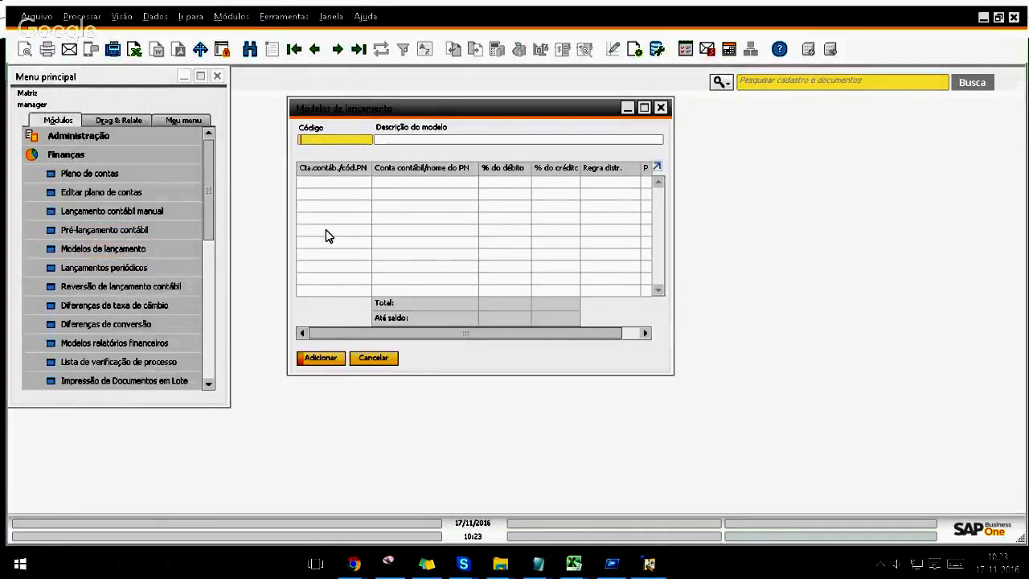
pyautogui.hotkey('ctrl', 'pageup')
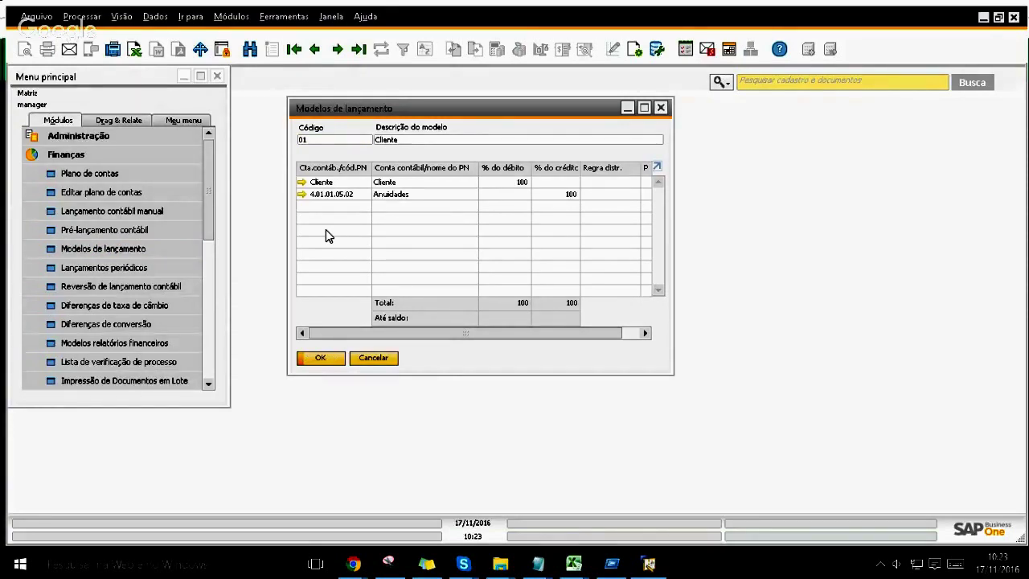
pyautogui.click(359, 358)
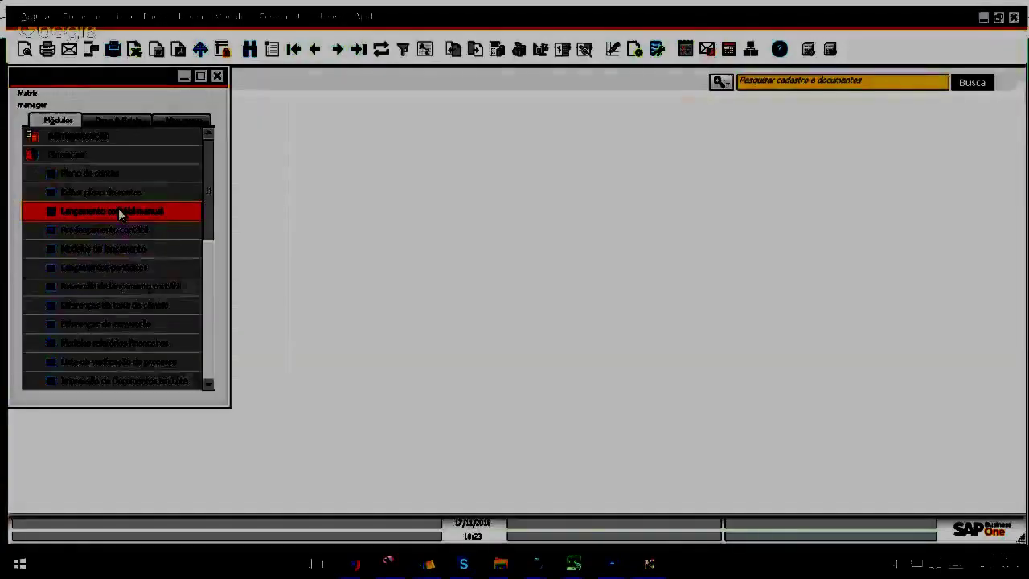
# Step: Start a new manual journal entry and check its recurring-posting template list, closing it unused
pyautogui.click(118, 208)
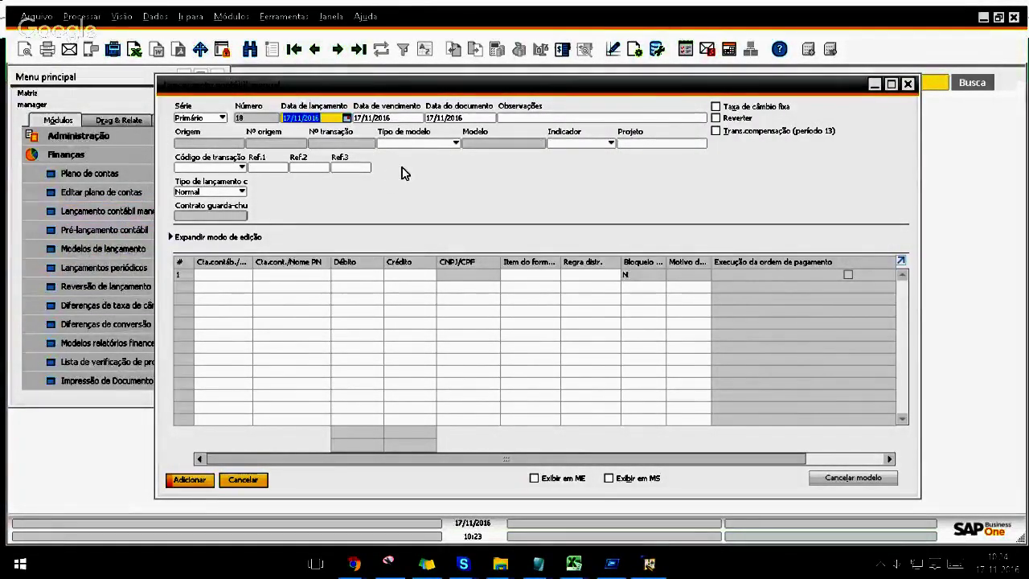
pyautogui.moveTo(385, 80); pyautogui.dragTo(404, 78)
pyautogui.click(462, 143)
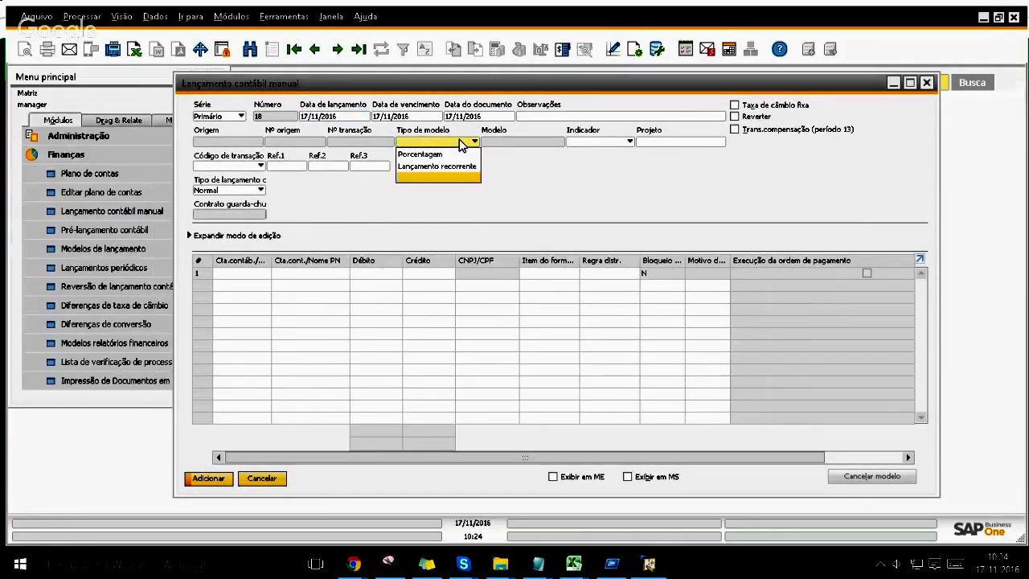
pyautogui.click(135, 257)
pyautogui.click(500, 84)
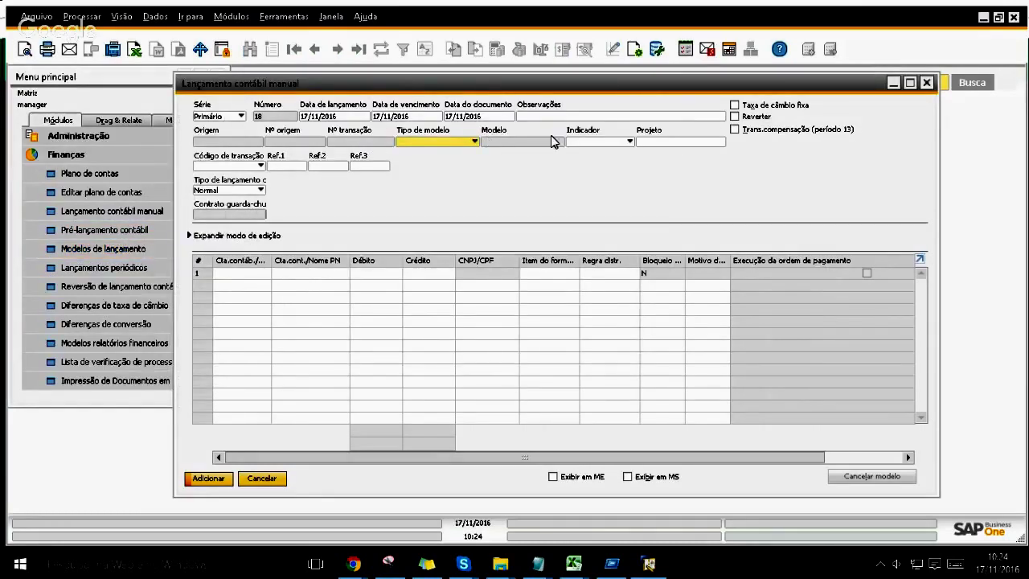
pyautogui.click(459, 145)
pyautogui.click(438, 166)
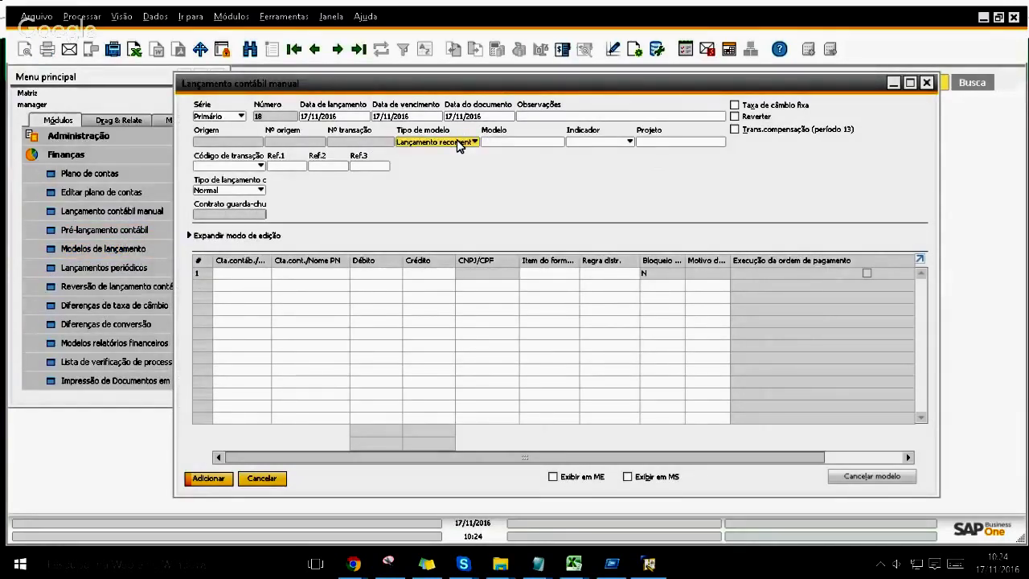
pyautogui.click(516, 142)
pyautogui.press('Tab')
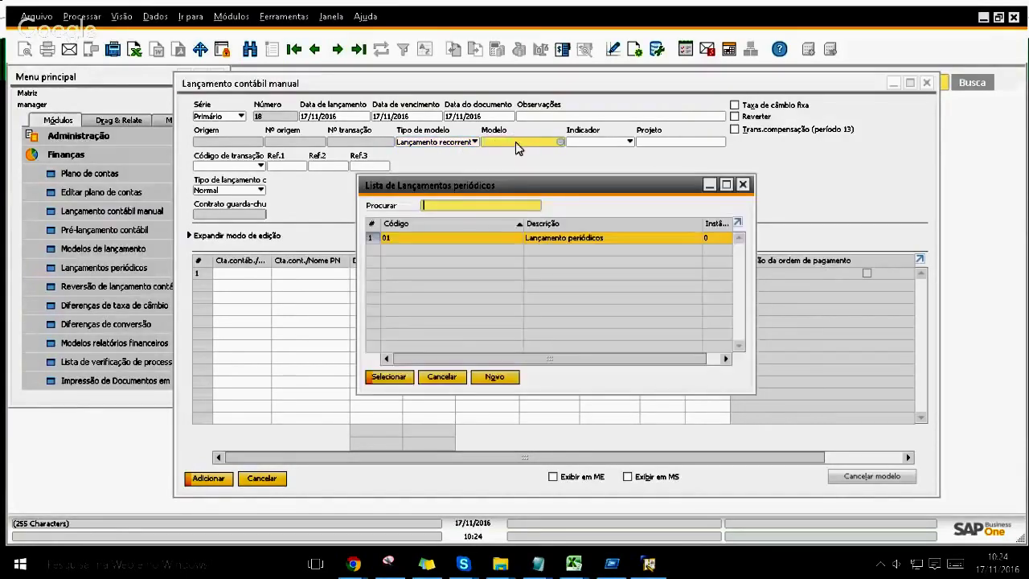
pyautogui.press('Escape')
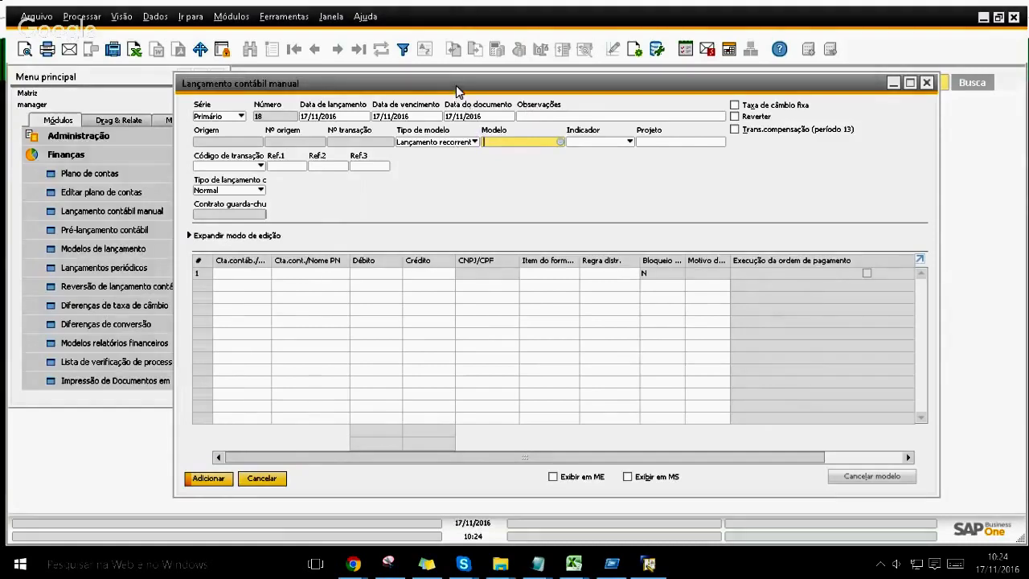
pyautogui.moveTo(455, 90); pyautogui.dragTo(600, 209)
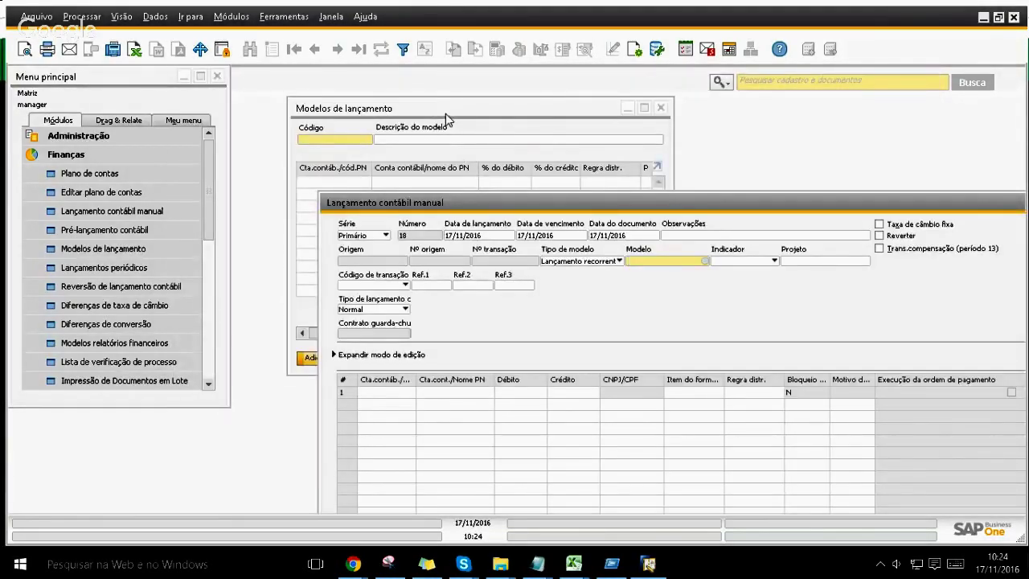
# Step: Create periodic posting 20 'Modelo de lançamento periódico' with references 'teste' and remarks 'Observações'
pyautogui.click(141, 266)
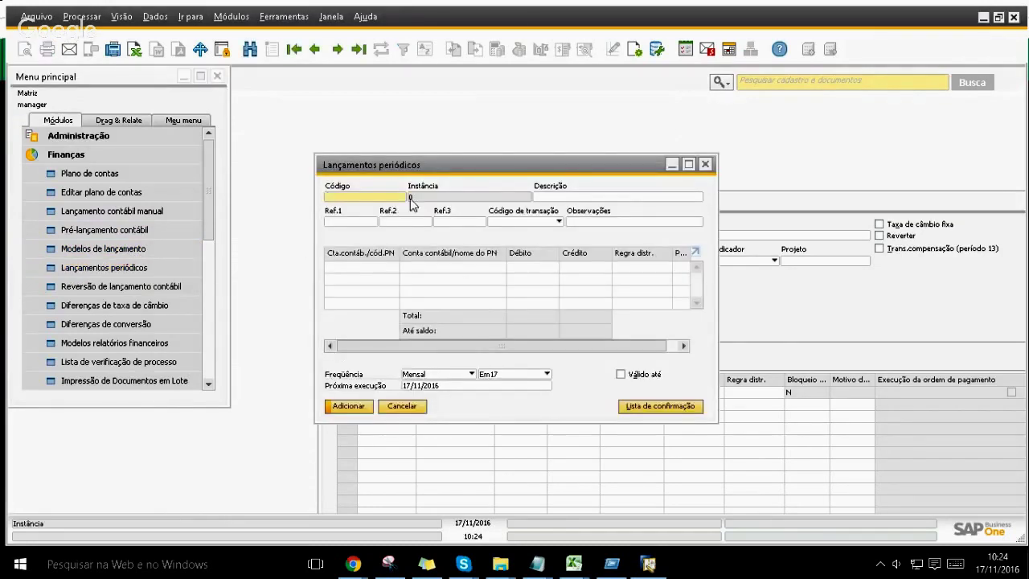
pyautogui.moveTo(452, 171); pyautogui.dragTo(208, 89)
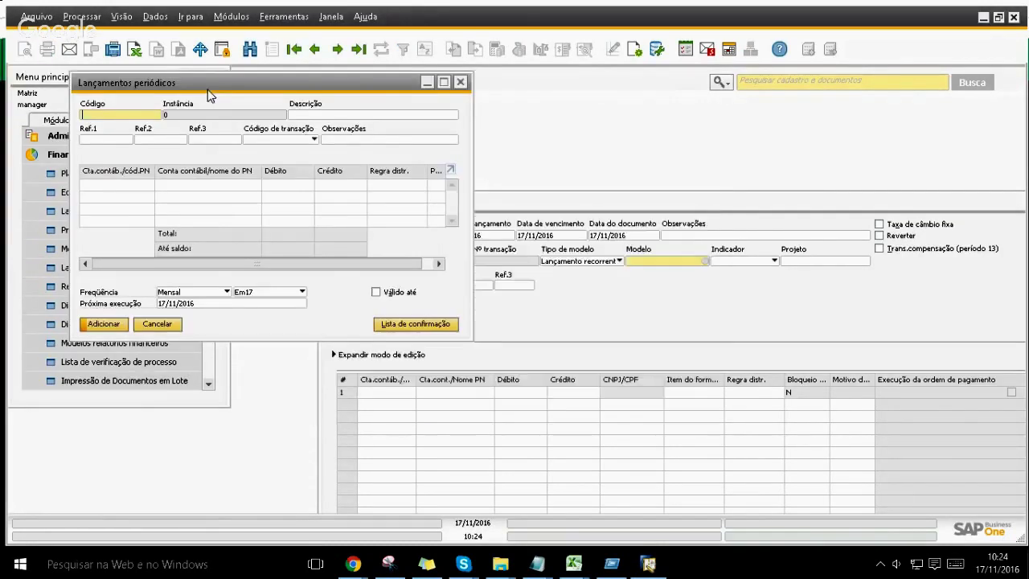
pyautogui.write('20')
pyautogui.press('Tab')
pyautogui.write('Modelo de lançamento periódico')
pyautogui.press('Tab')
pyautogui.write('teste')
pyautogui.press('Tab')
pyautogui.write('teste')
pyautogui.click(220, 141)
pyautogui.write('teste')
pyautogui.press('Tab')
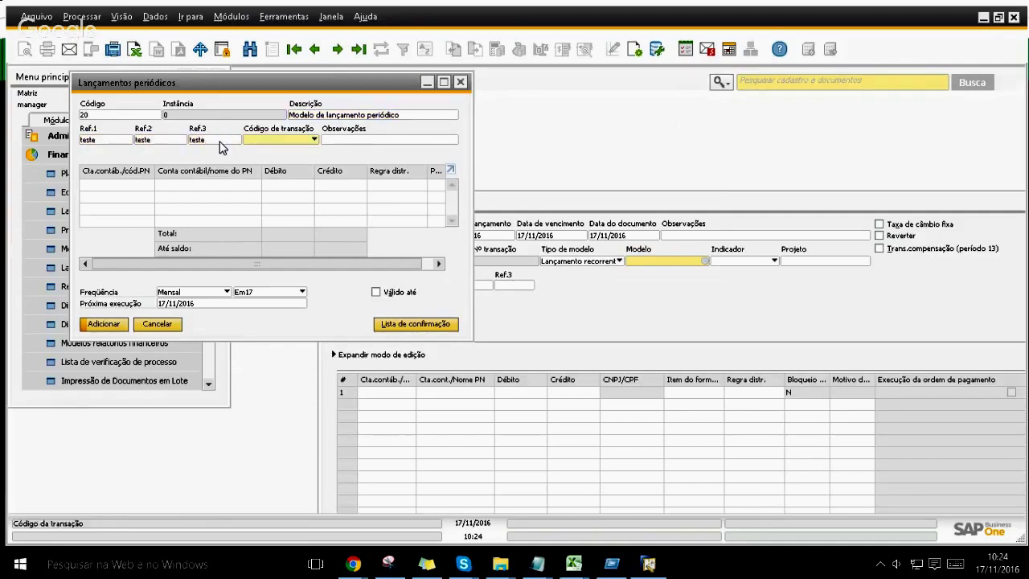
pyautogui.press('Tab')
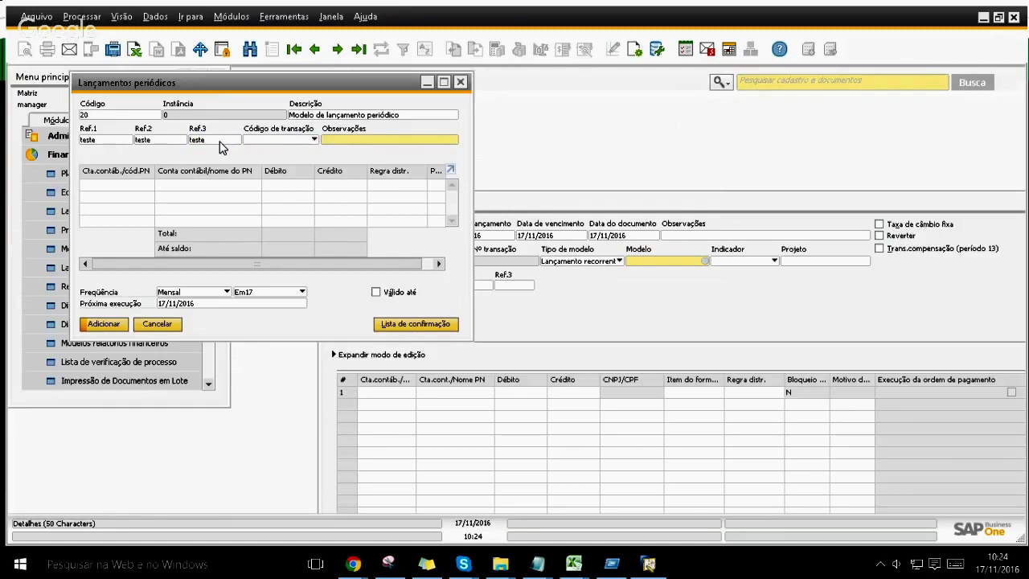
pyautogui.write('Observações')
# Step: Add a first line debiting business partner Cliente for 1.400
pyautogui.press('Tab')
pyautogui.hotkey('ctrl', 'Tab')
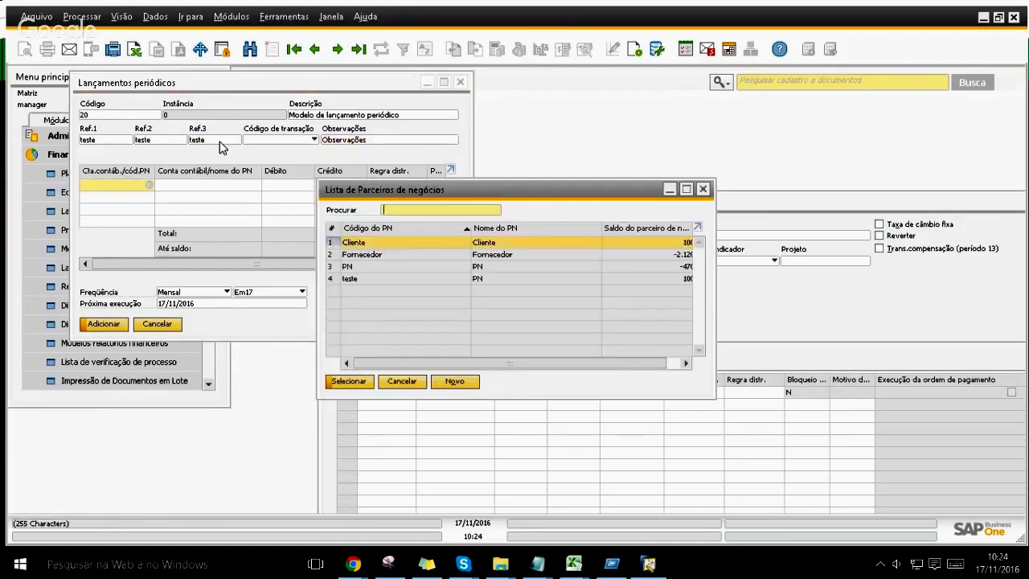
pyautogui.press('Return')
pyautogui.press('Tab')
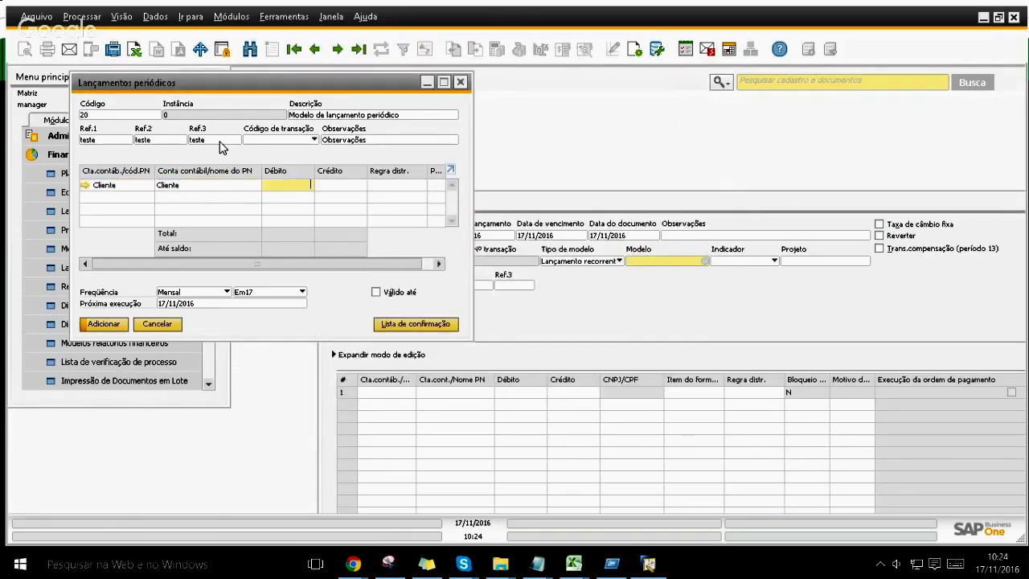
pyautogui.write('100')
pyautogui.press('Tab')
pyautogui.press('Tab')
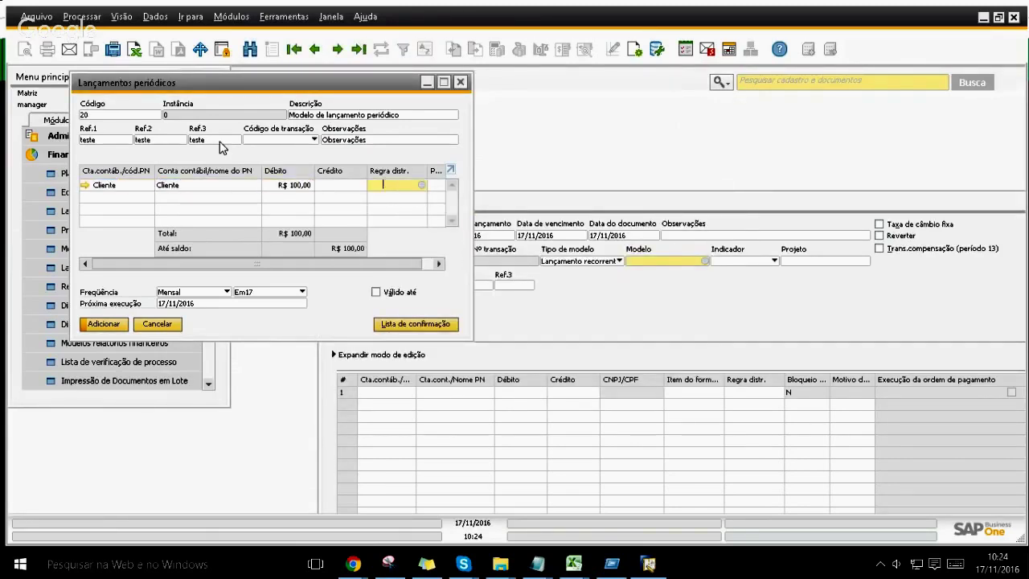
pyautogui.hotkey('ctrl', 'Tab')
pyautogui.press('Escape')
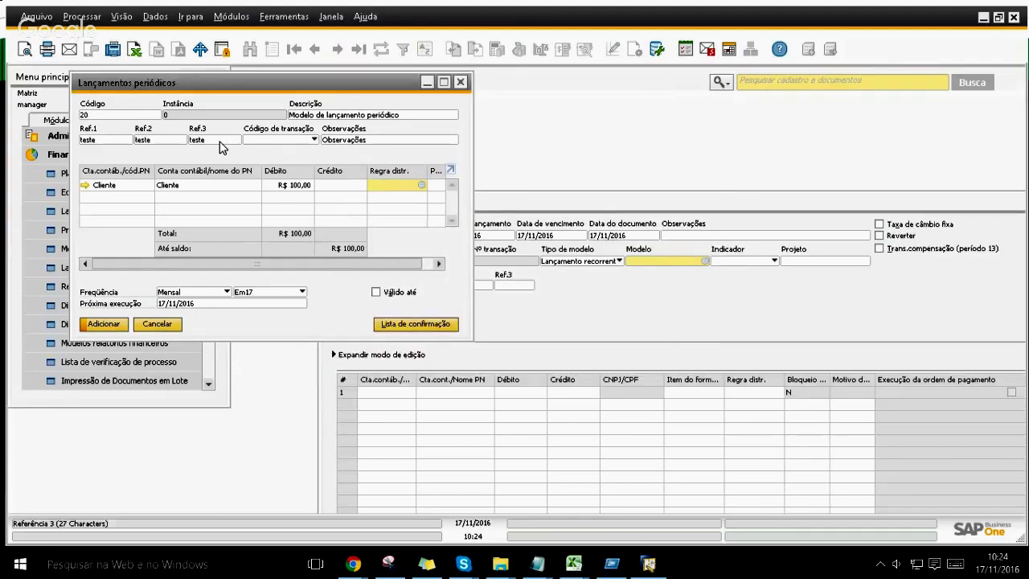
pyautogui.click(283, 188)
pyautogui.write('1.40')
pyautogui.write('00')
pyautogui.press('Tab')
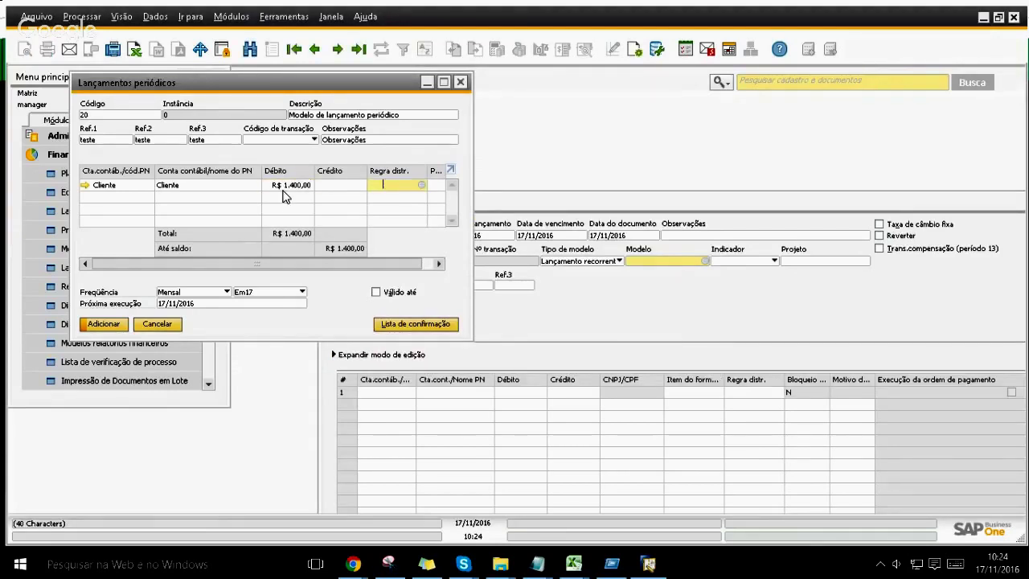
# Step: Credit account Outras Receitas Não Operacionais on the second line, then save and close posting 20
pyautogui.click(106, 199)
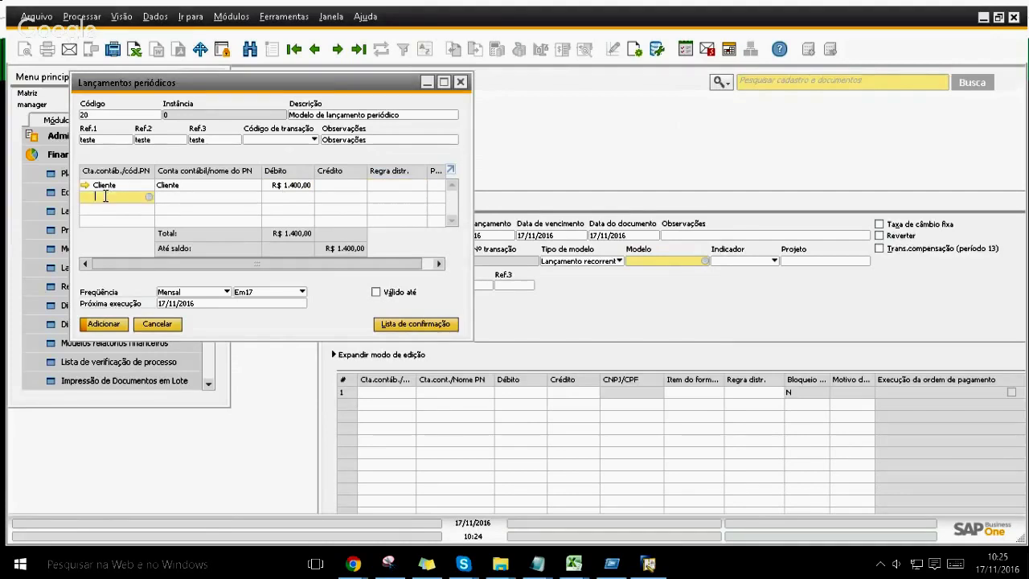
pyautogui.hotkey('ctrl', 'Tab')
pyautogui.write('3')
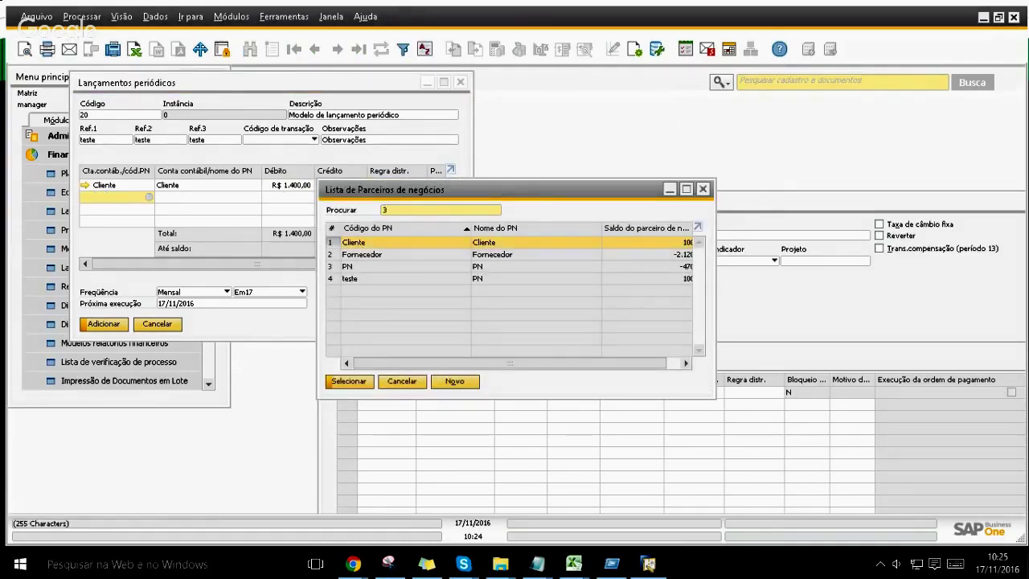
pyautogui.press('Escape')
pyautogui.write('3')
pyautogui.press('Tab')
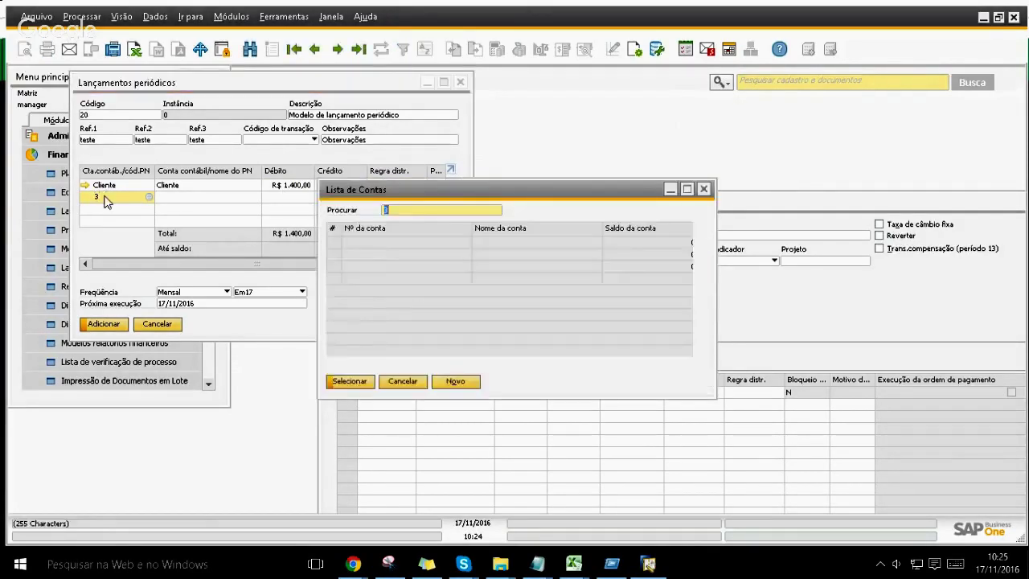
pyautogui.press('End')
pyautogui.press('Return')
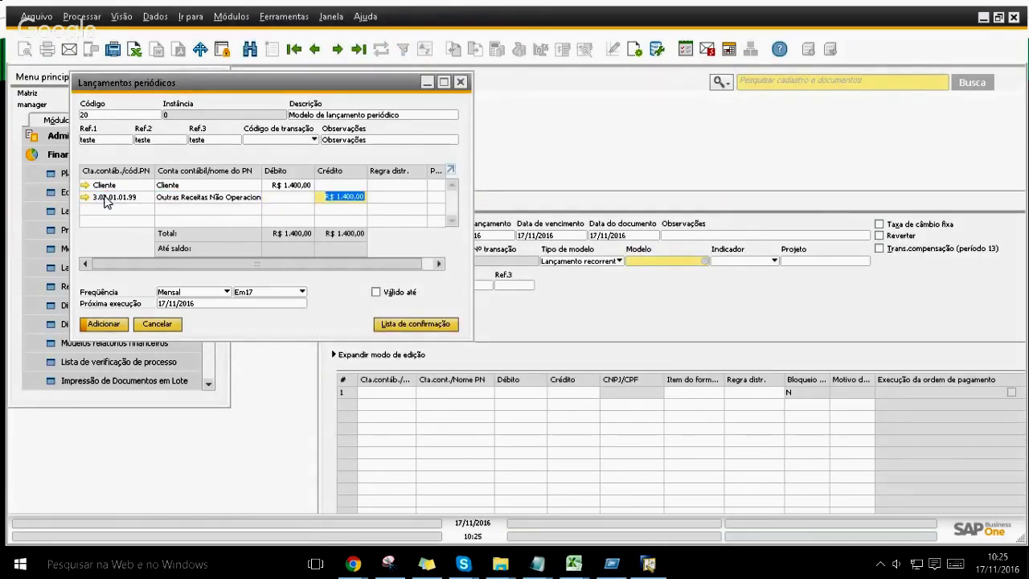
pyautogui.press('Return')
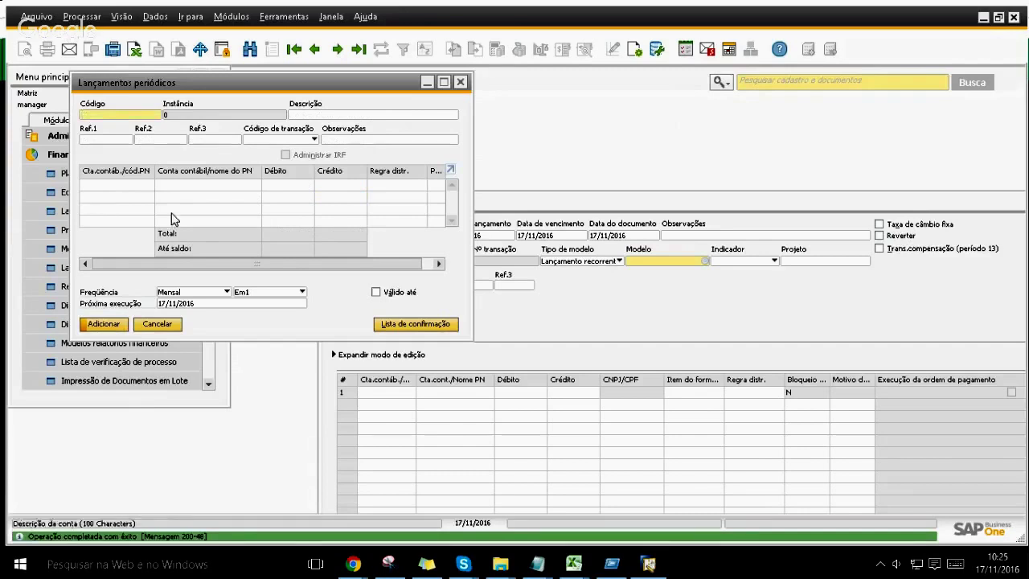
pyautogui.click(460, 83)
# Step: Fill the journal entry from recurring model 20 and post it as entry 18
pyautogui.moveTo(454, 201); pyautogui.dragTo(338, 105)
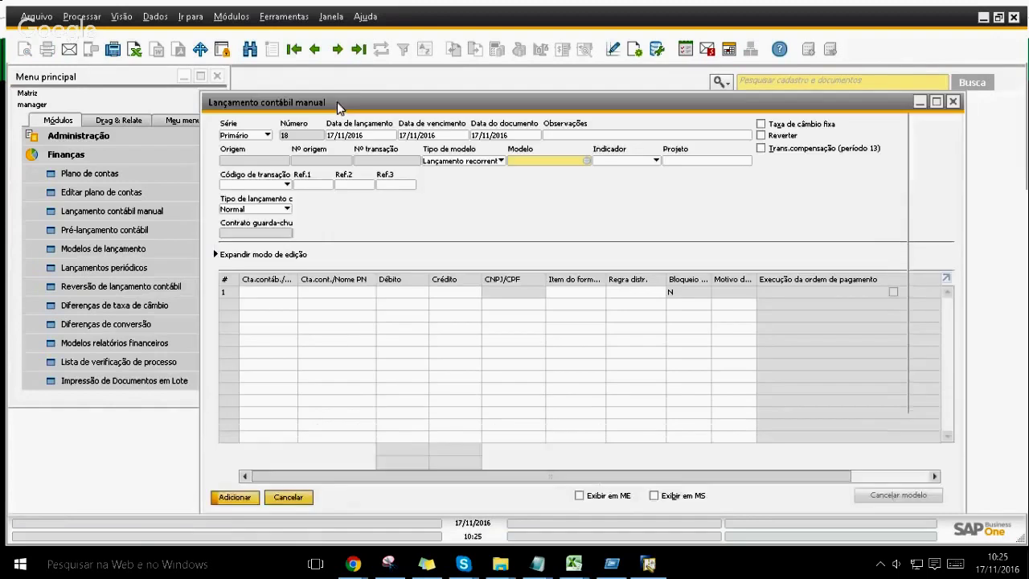
pyautogui.click(467, 164)
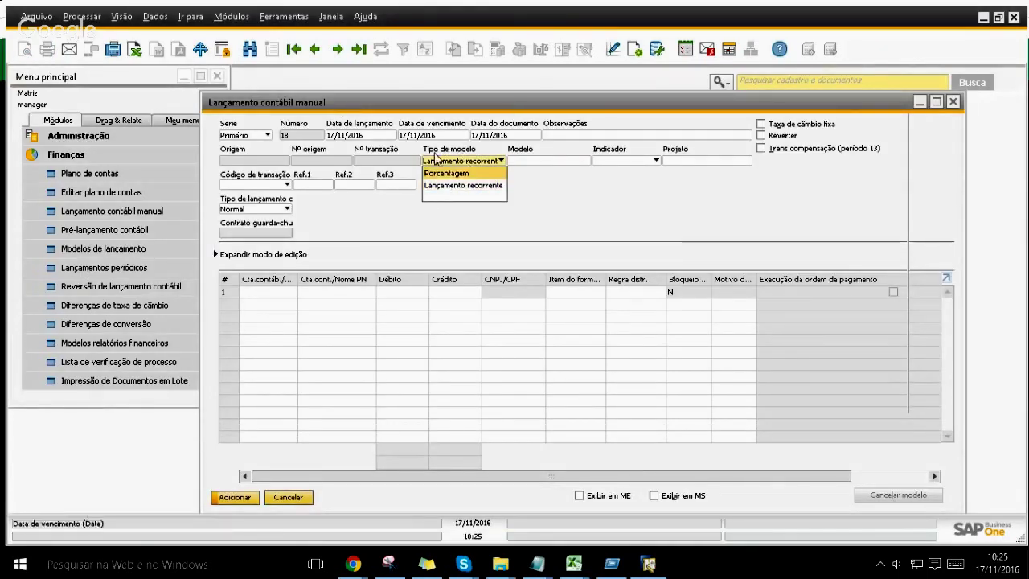
pyautogui.click(483, 193)
pyautogui.click(537, 161)
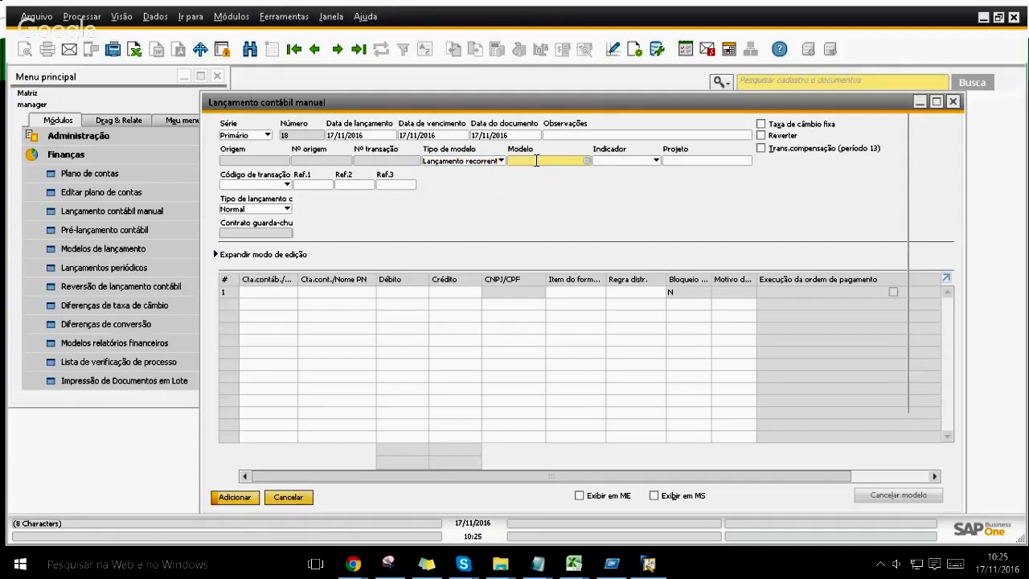
pyautogui.click(585, 163)
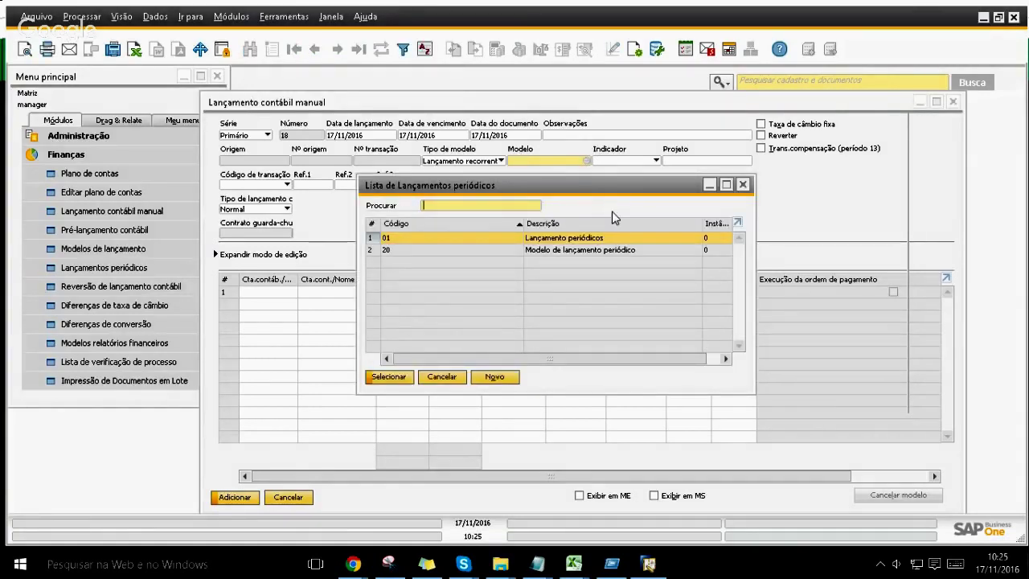
pyautogui.click(556, 251)
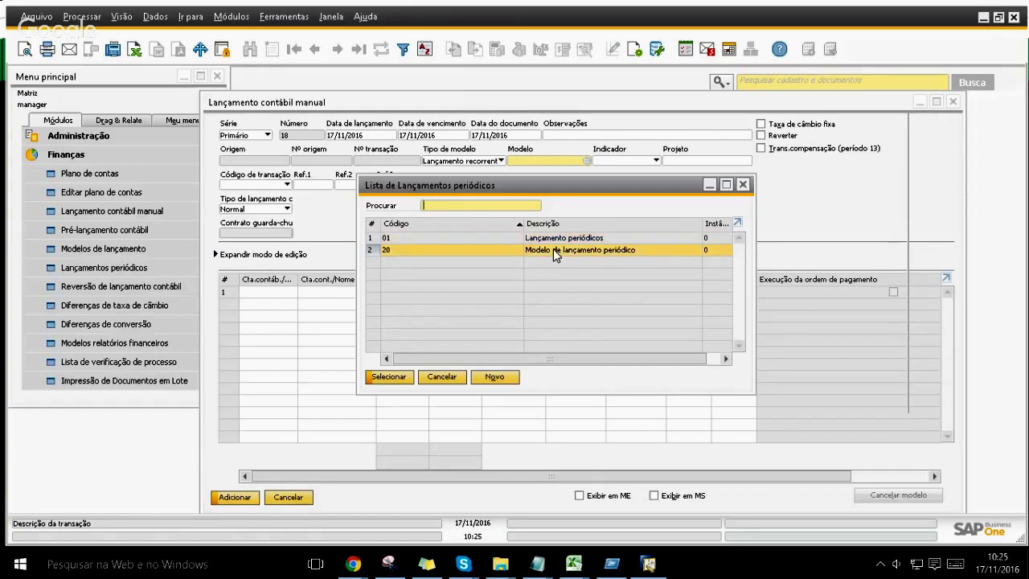
pyautogui.press('Return')
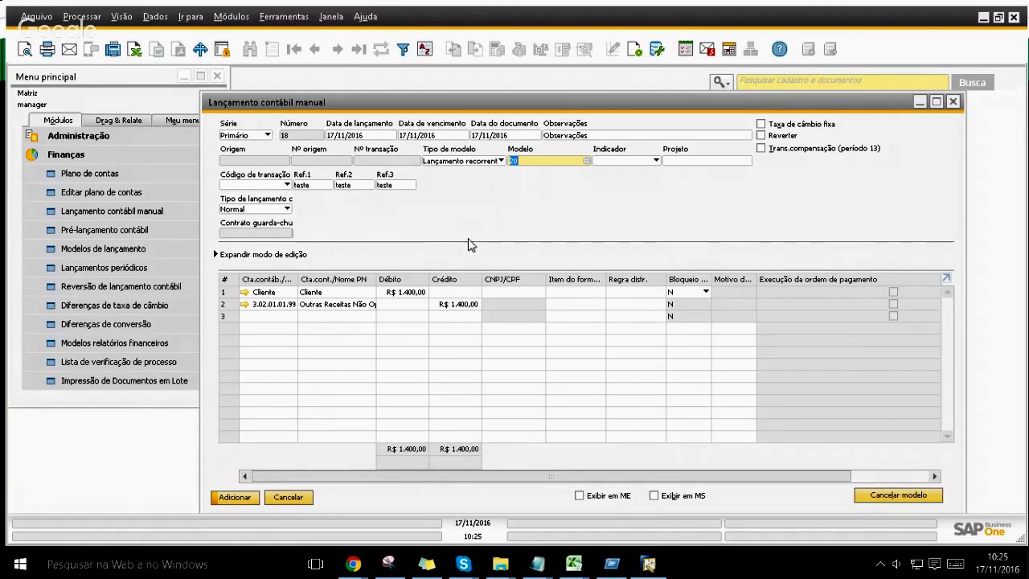
pyautogui.press('Return')
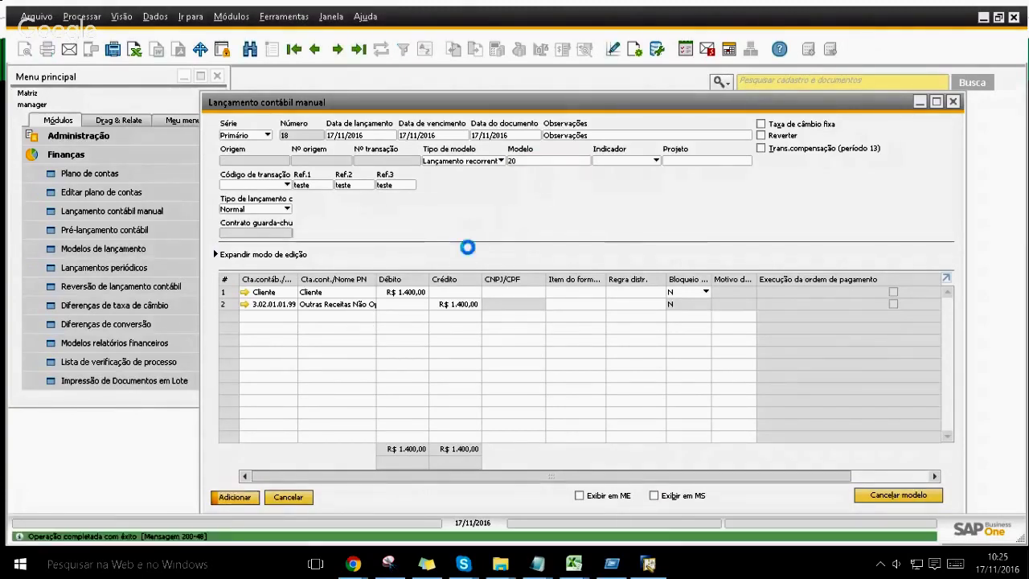
# Step: Display posted journal entry 18, view its context menu, and close the journal entry form
pyautogui.click(362, 49)
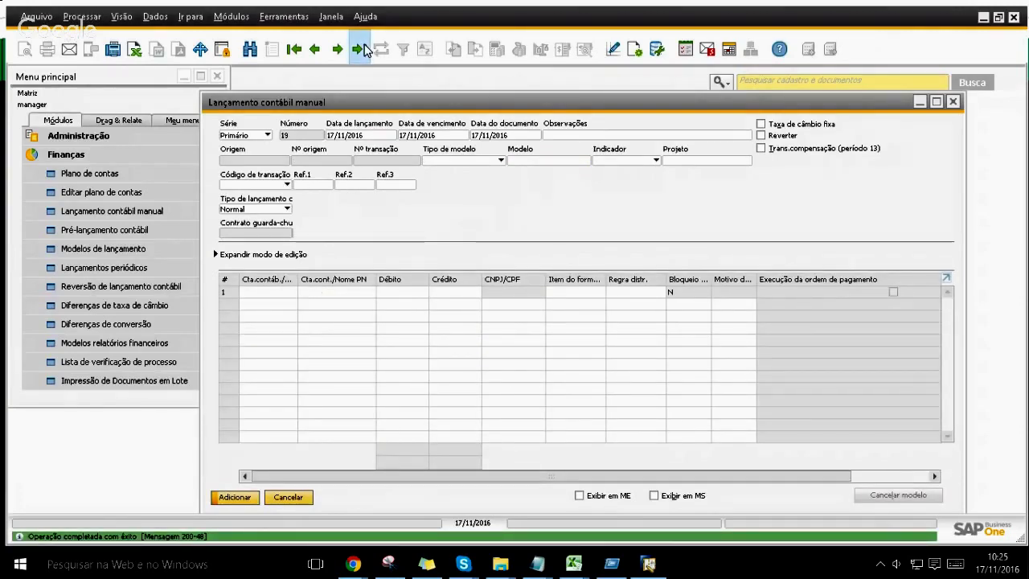
pyautogui.rightClick(483, 211)
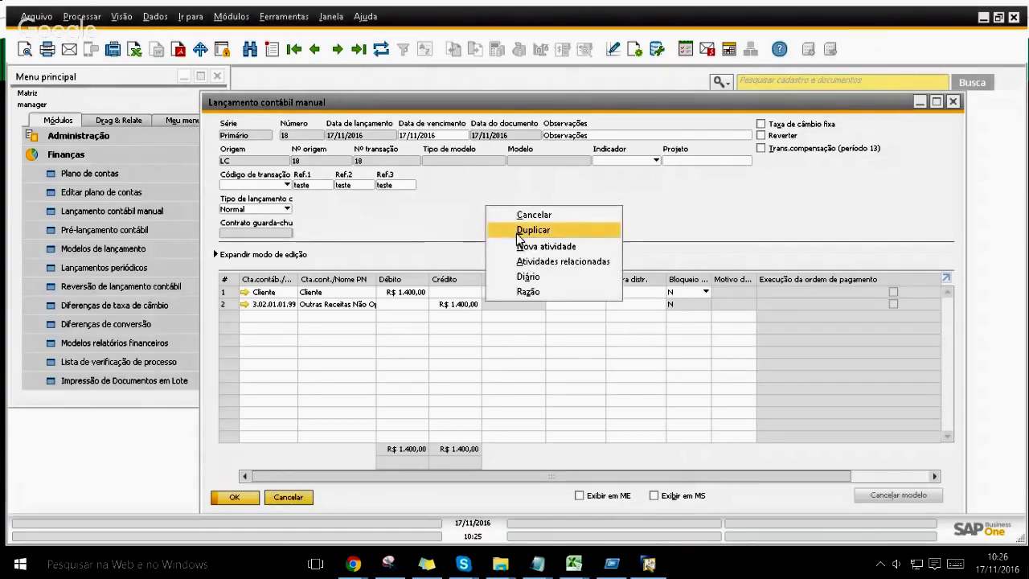
pyautogui.press('Escape')
pyautogui.press('Escape')
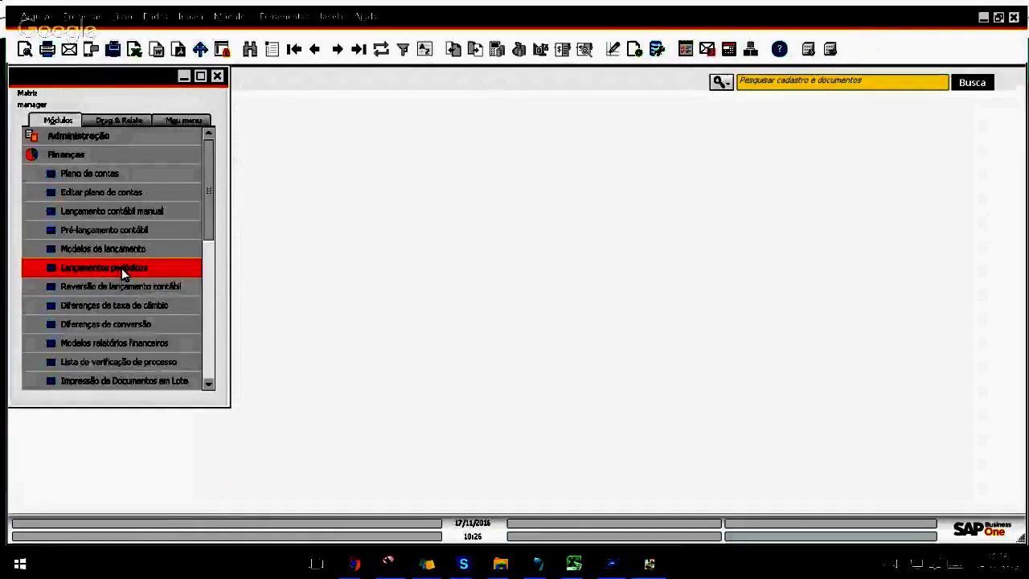
# Step: Search the periodic postings with '*' to list all models
pyautogui.click(121, 267)
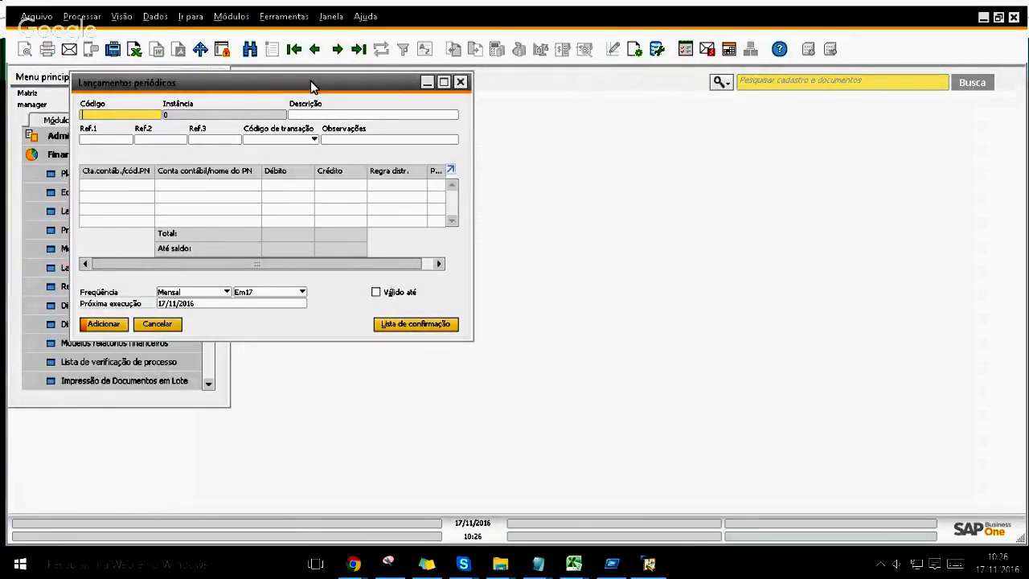
pyautogui.moveTo(515, 106); pyautogui.dragTo(514, 100)
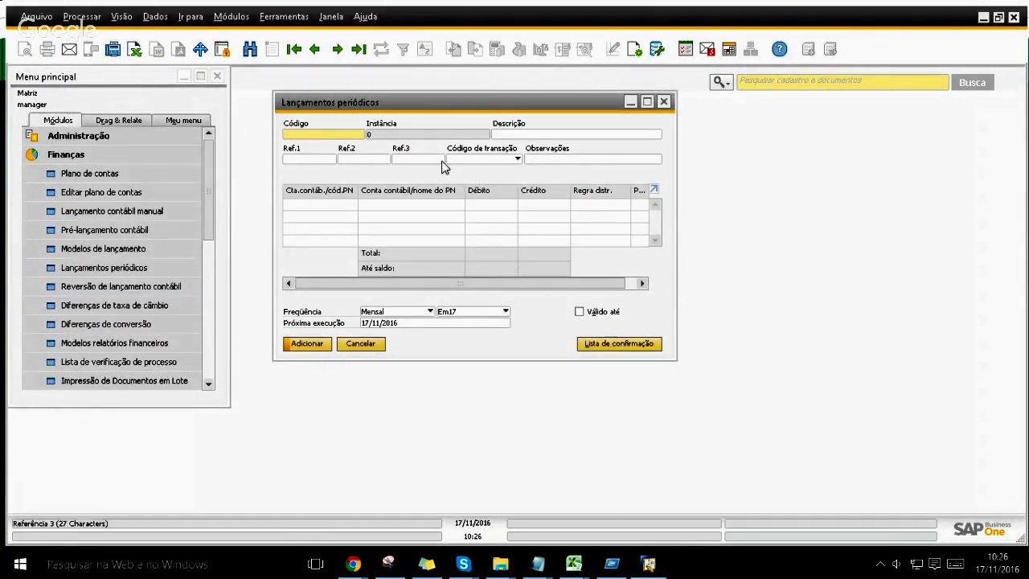
pyautogui.click(250, 52)
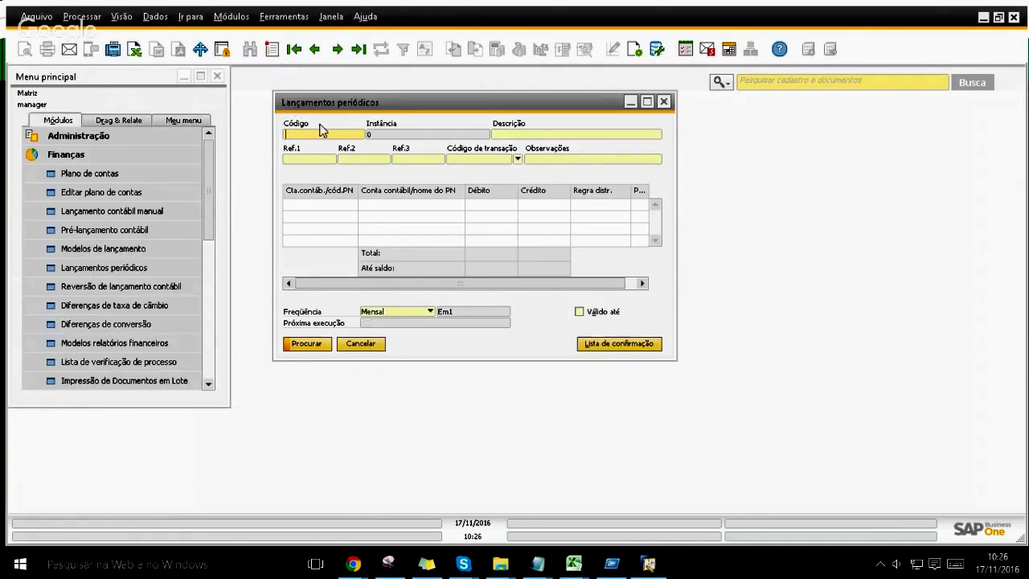
pyautogui.write('*')
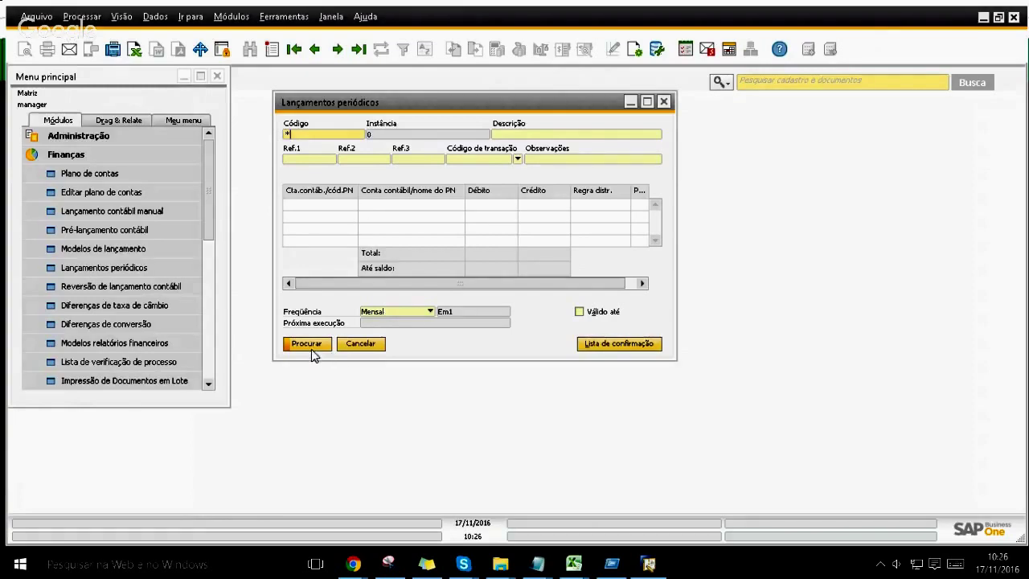
pyautogui.click(310, 348)
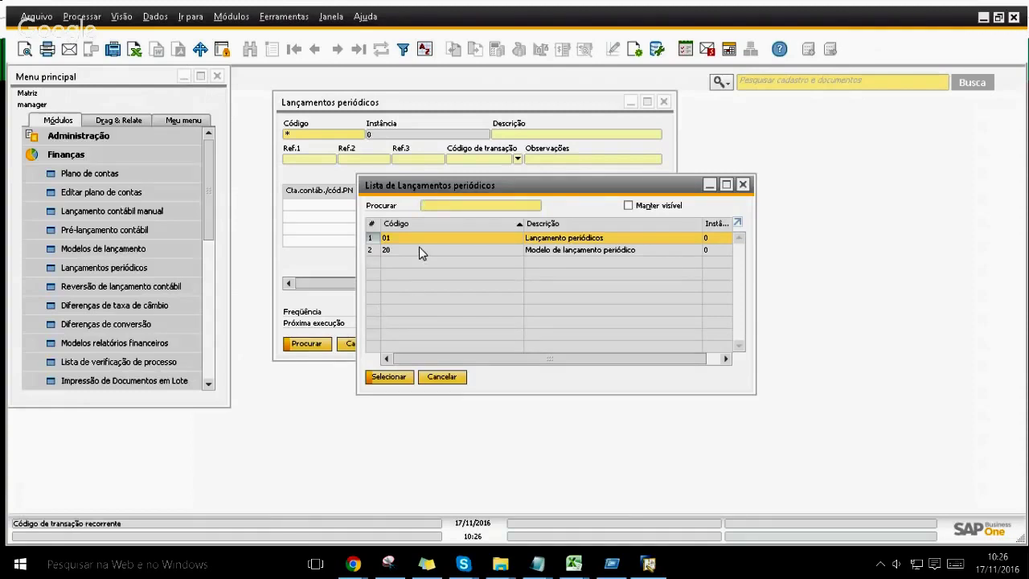
# Step: Open periodic posting 20 and review its R$ 1.400,00 credit line
pyautogui.press('Down')
pyautogui.press('Up')
pyautogui.press('Down')
pyautogui.press('Up')
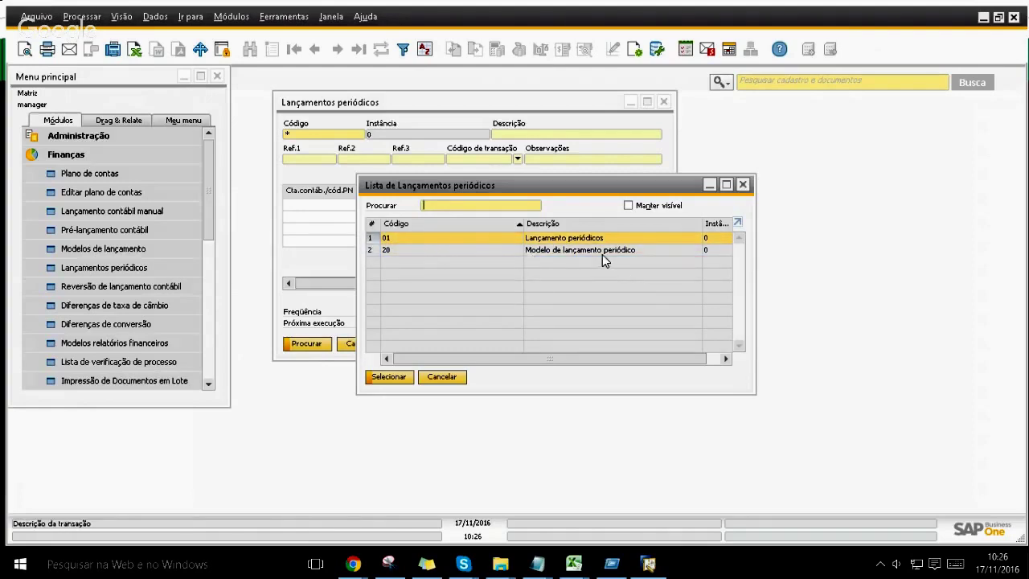
pyautogui.doubleClick(602, 255)
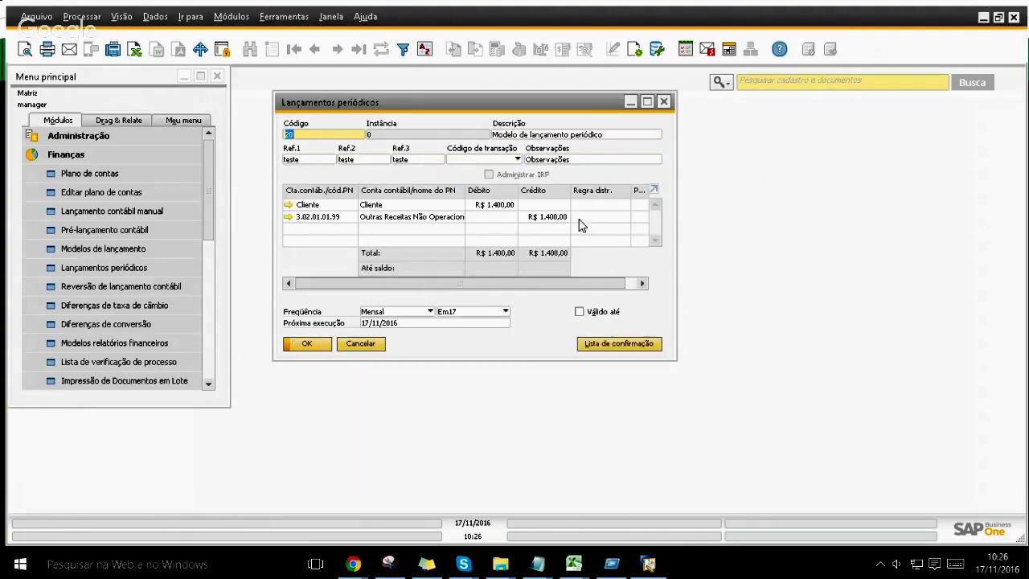
pyautogui.click(558, 217)
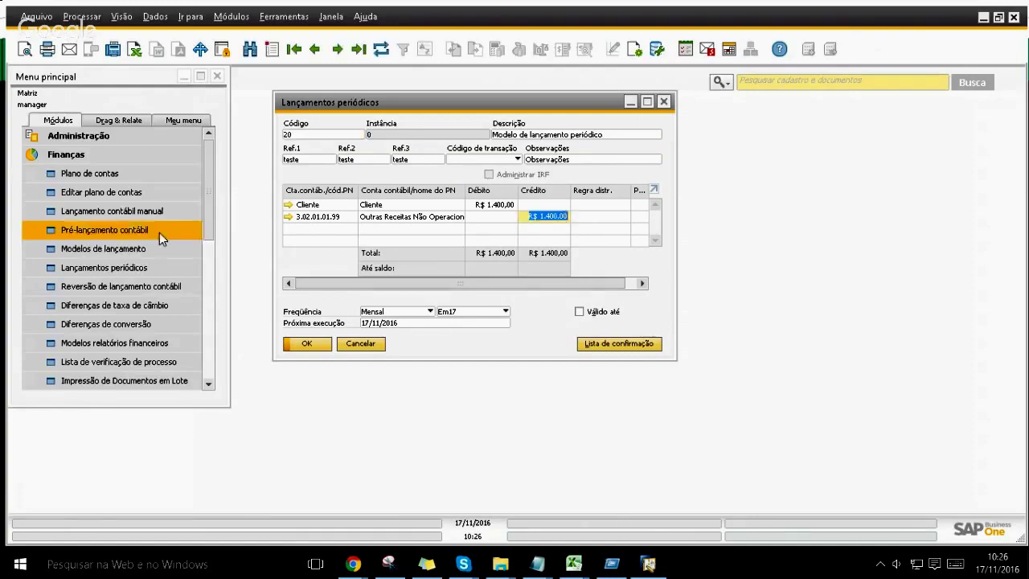
pyautogui.click(140, 254)
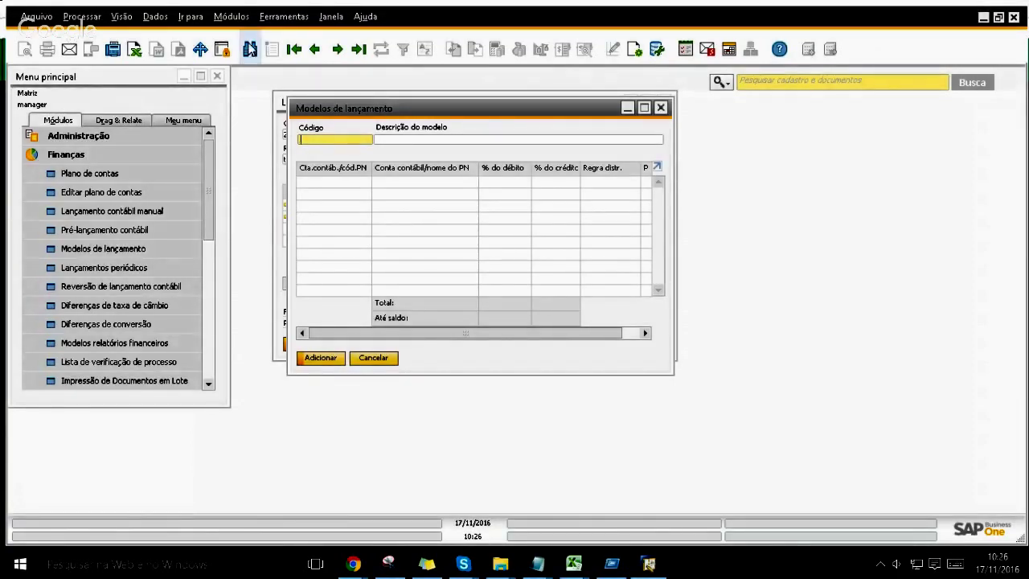
# Step: Search all posting templates with '*', open 10 Modelo de Taxas, then close both windows
pyautogui.click(250, 49)
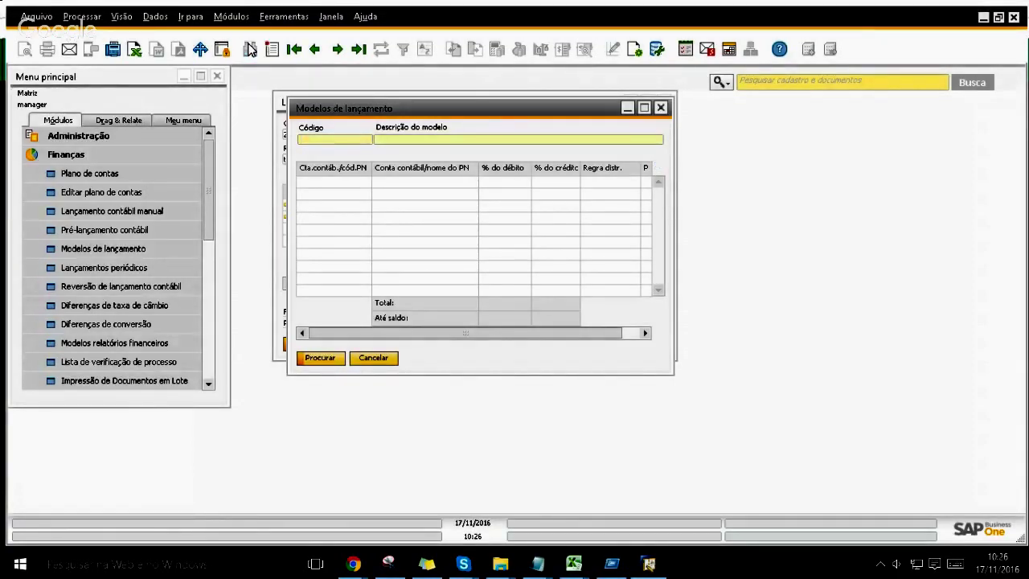
pyautogui.click(325, 139)
pyautogui.write('*')
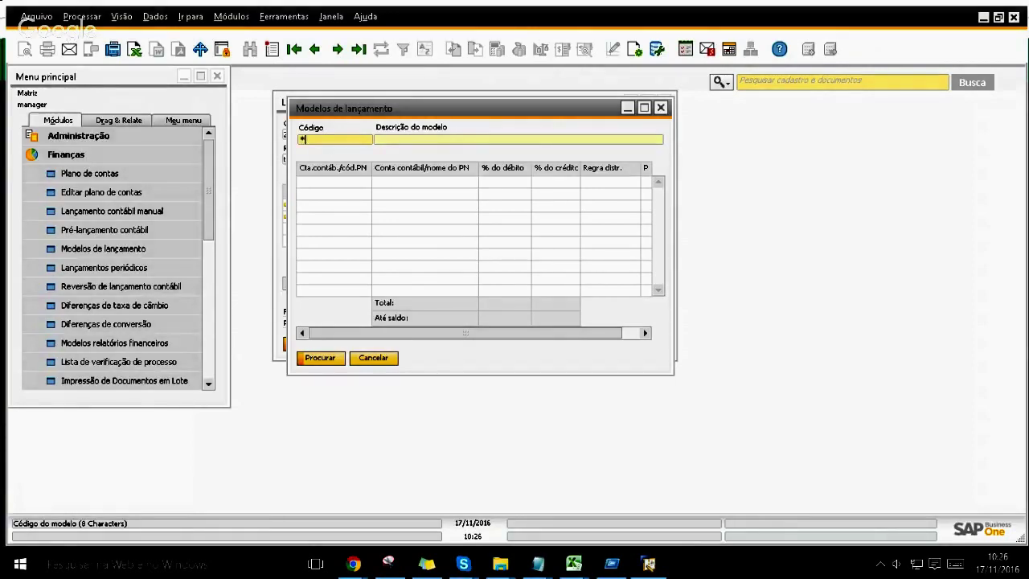
pyautogui.click(325, 361)
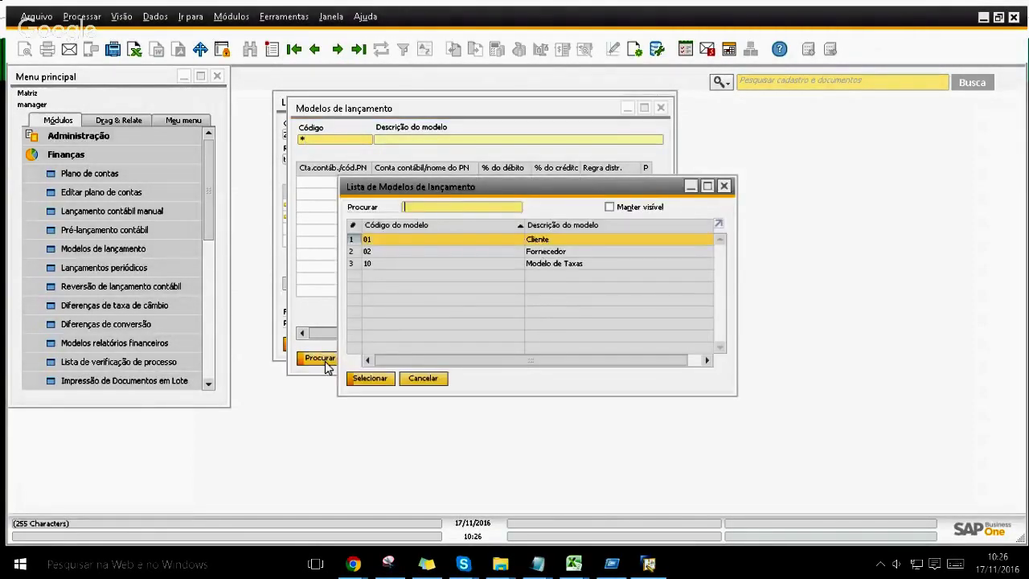
pyautogui.press('Down')
pyautogui.press('Down')
pyautogui.press('Up')
pyautogui.press('Up')
pyautogui.press('Down')
pyautogui.press('Down')
pyautogui.press('Return')
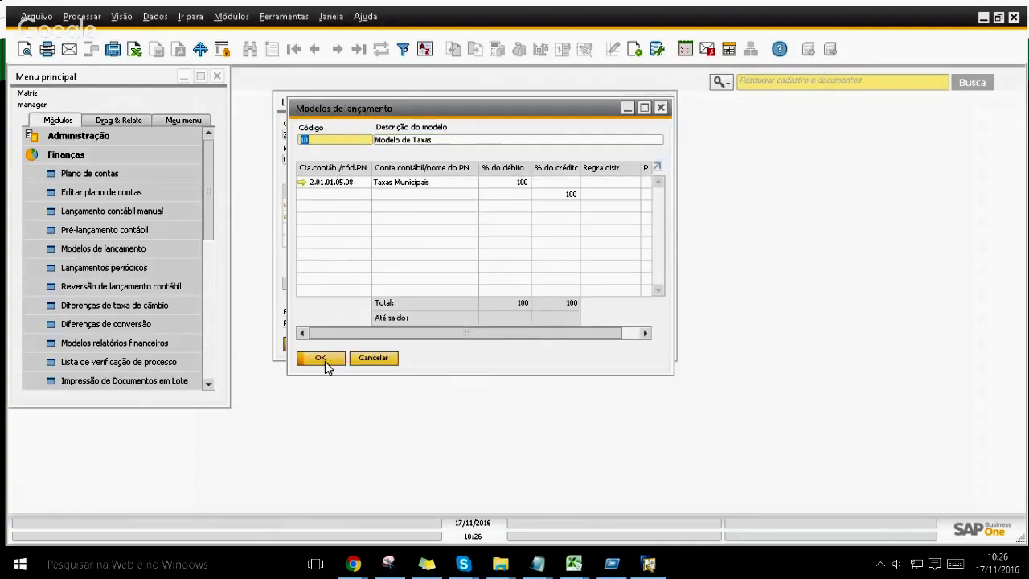
pyautogui.click(373, 358)
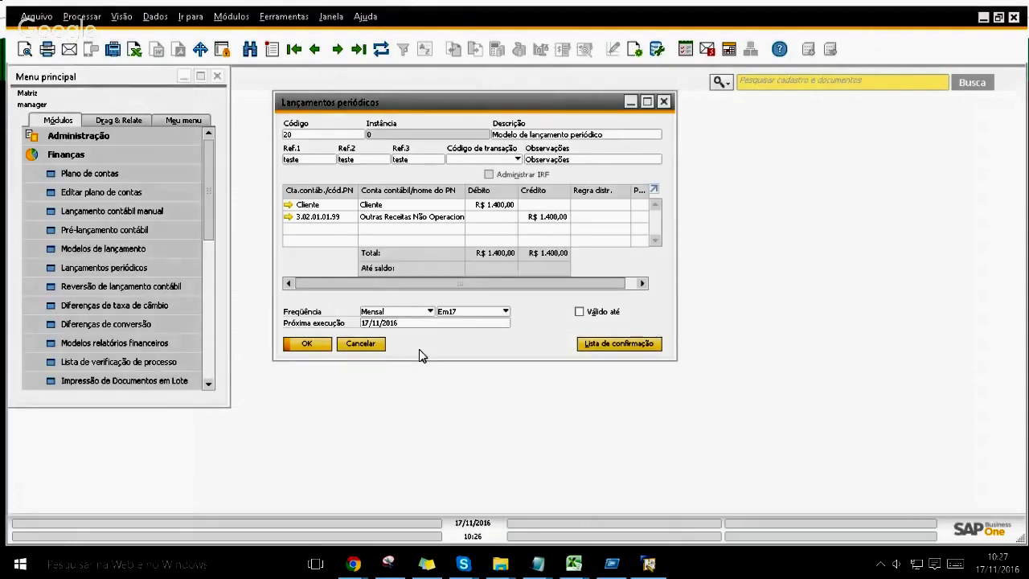
pyautogui.press('Escape')
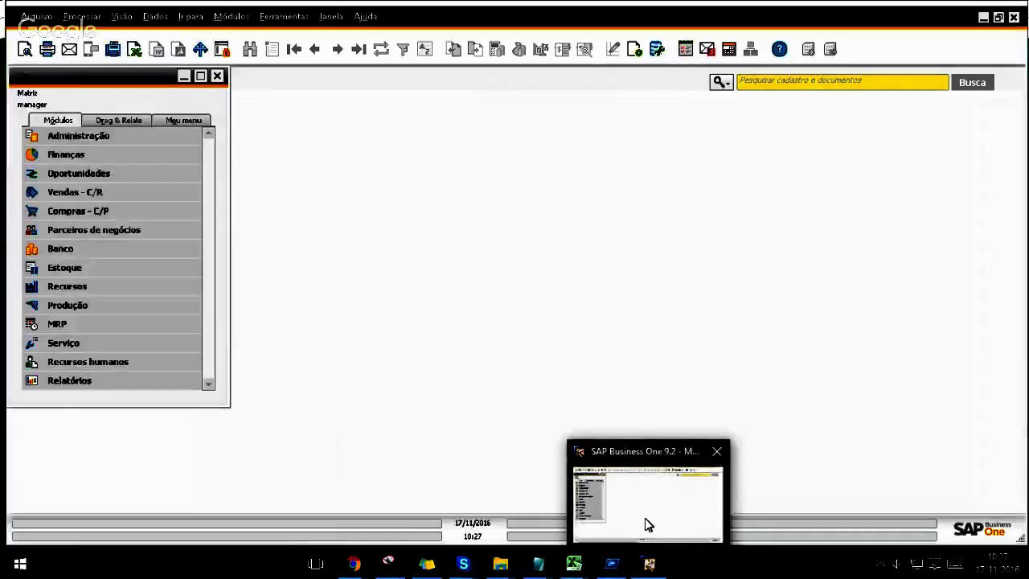
pyautogui.click(645, 519)
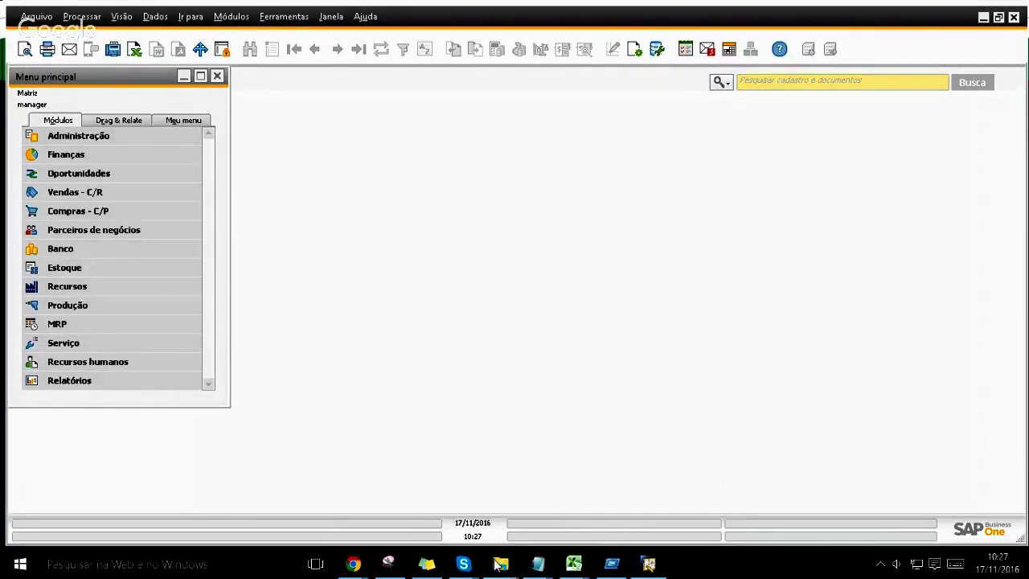
pyautogui.moveTo(470, 569)
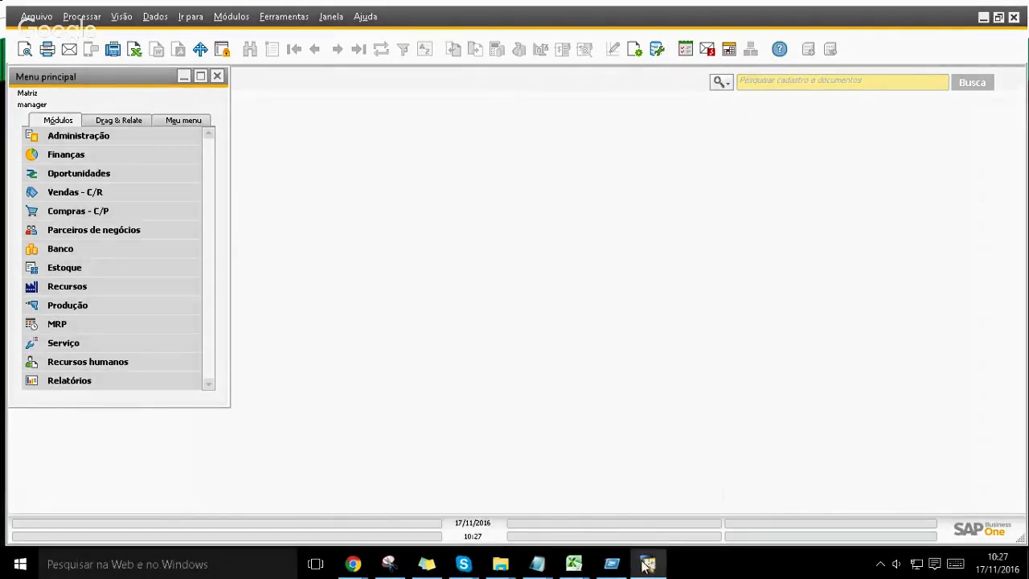
pyautogui.moveTo(645, 565)
pyautogui.moveTo(353, 563)
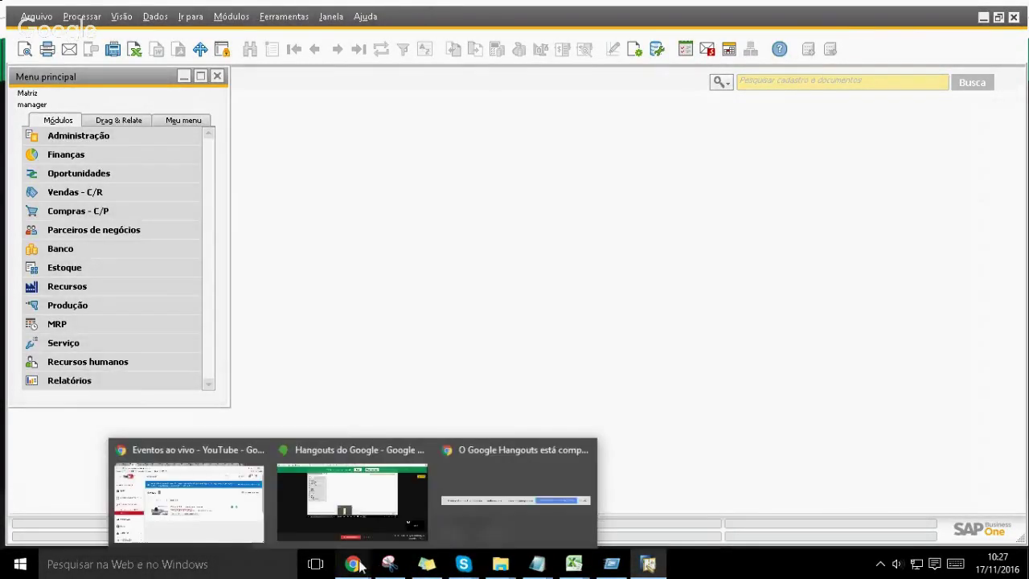
# Step: Bring the Hangouts broadcast window with the screen share to the front
pyautogui.click(359, 511)
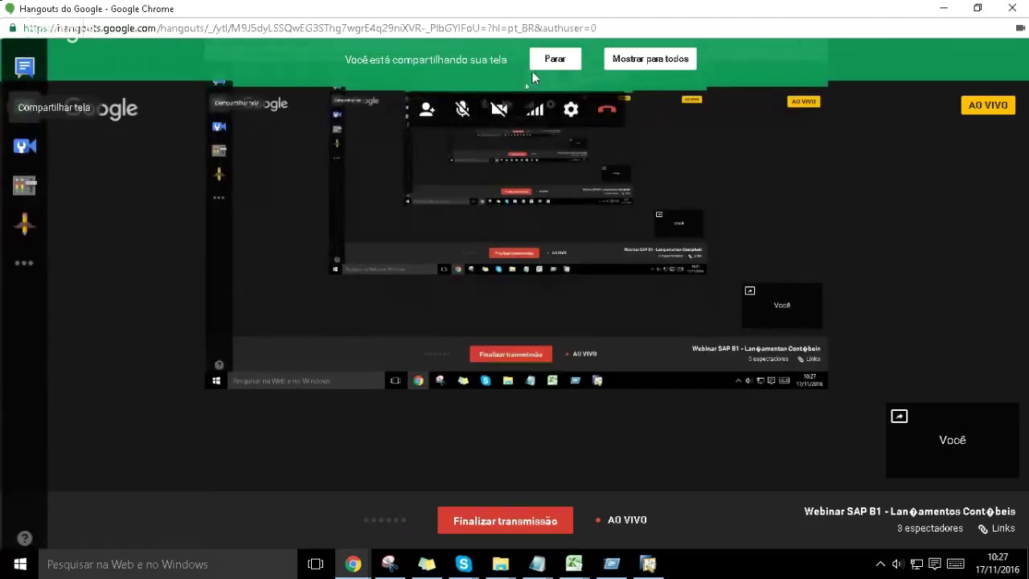